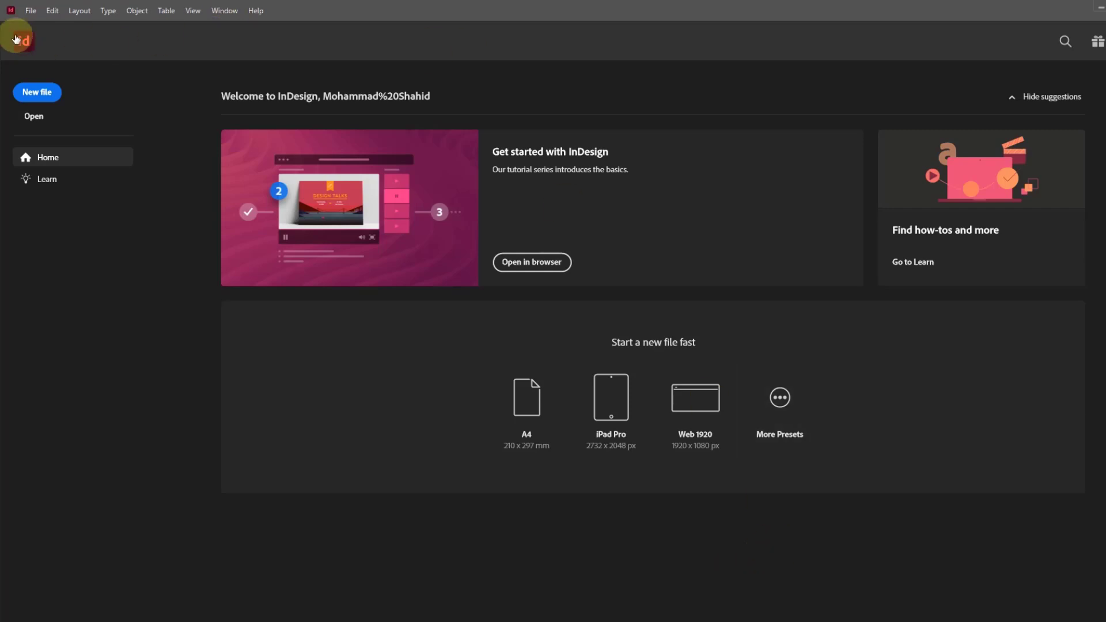
# Step: Create a new book file named TG and save it on the Desktop
pyautogui.click(32, 12)
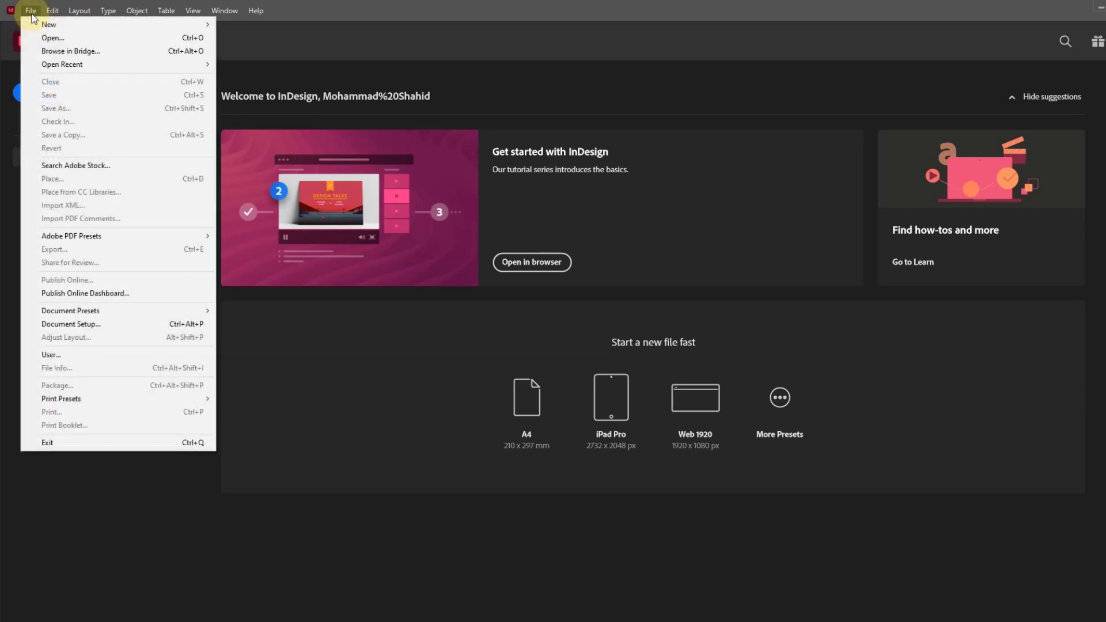
pyautogui.moveTo(43, 24)
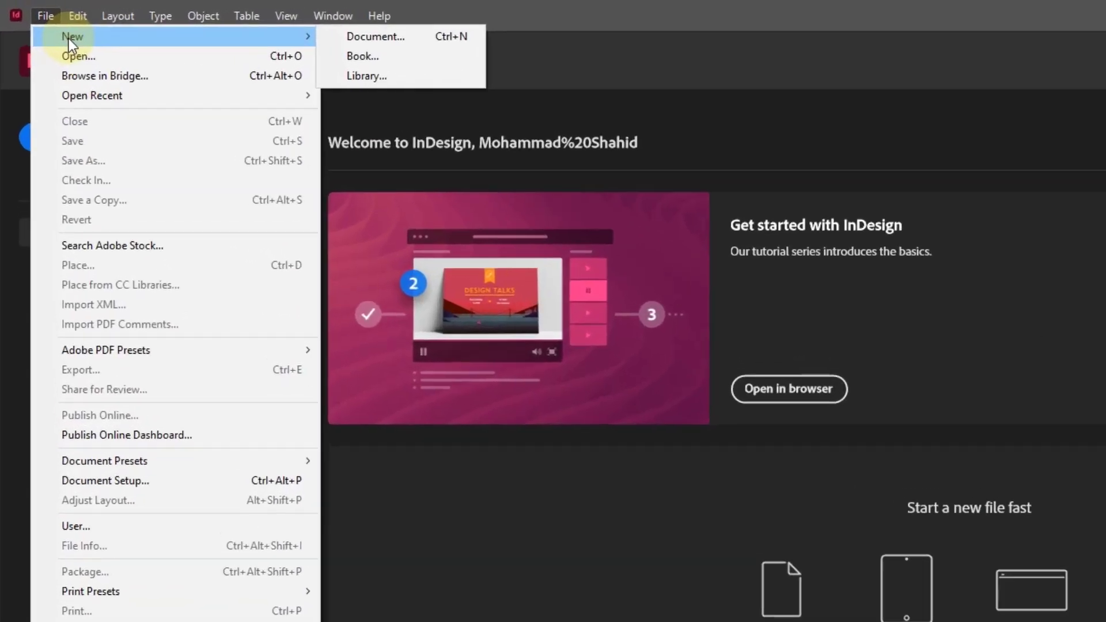
pyautogui.click(411, 64)
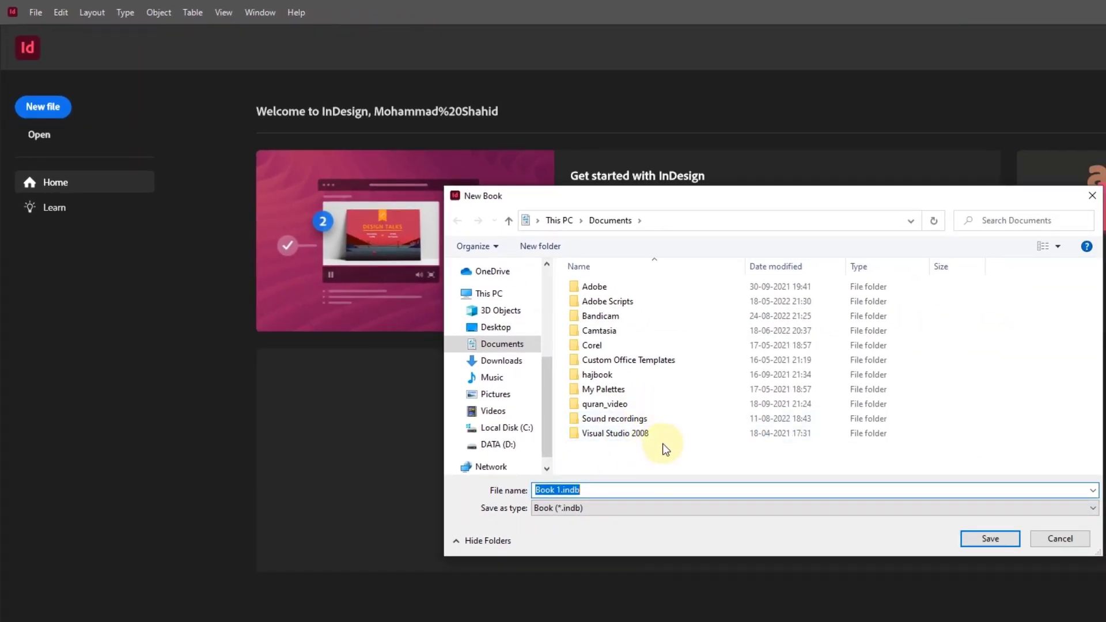
pyautogui.click(496, 327)
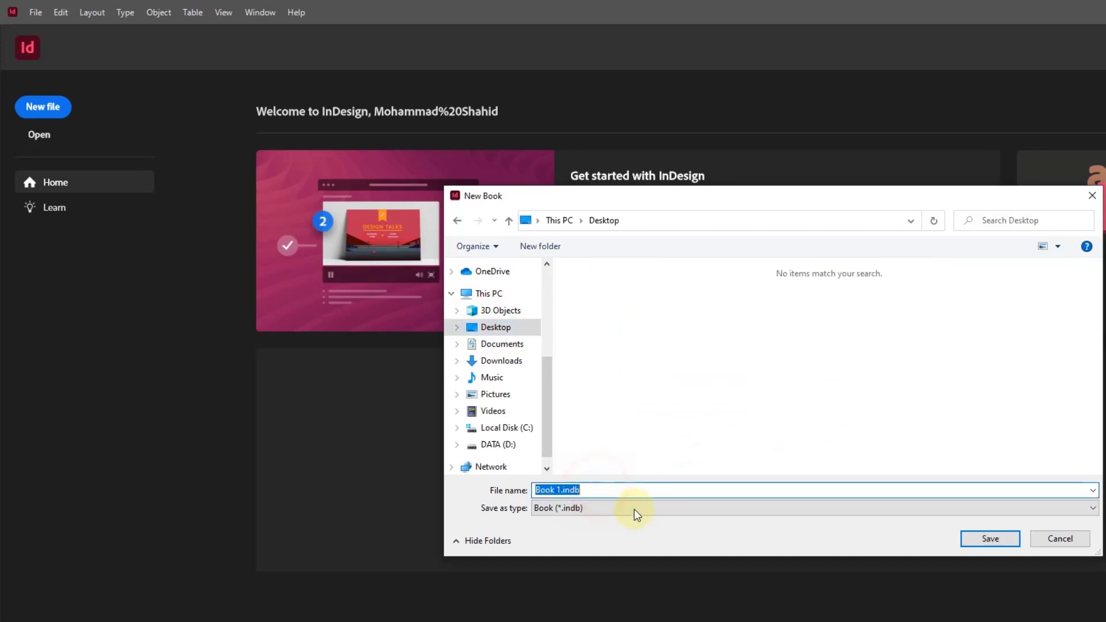
pyautogui.click(588, 490)
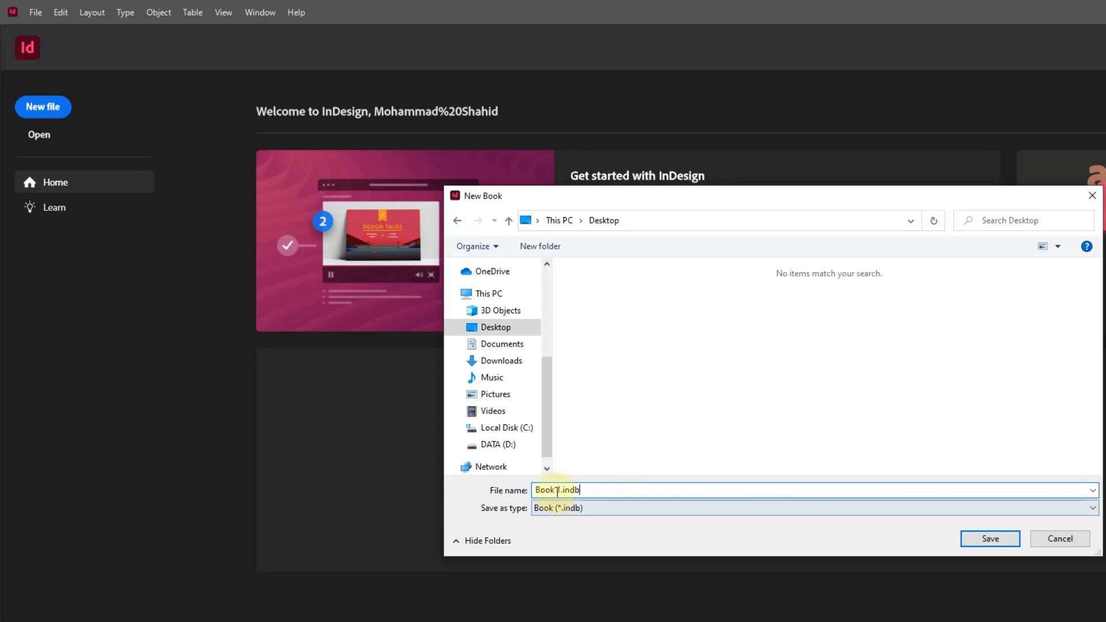
pyautogui.click(596, 491)
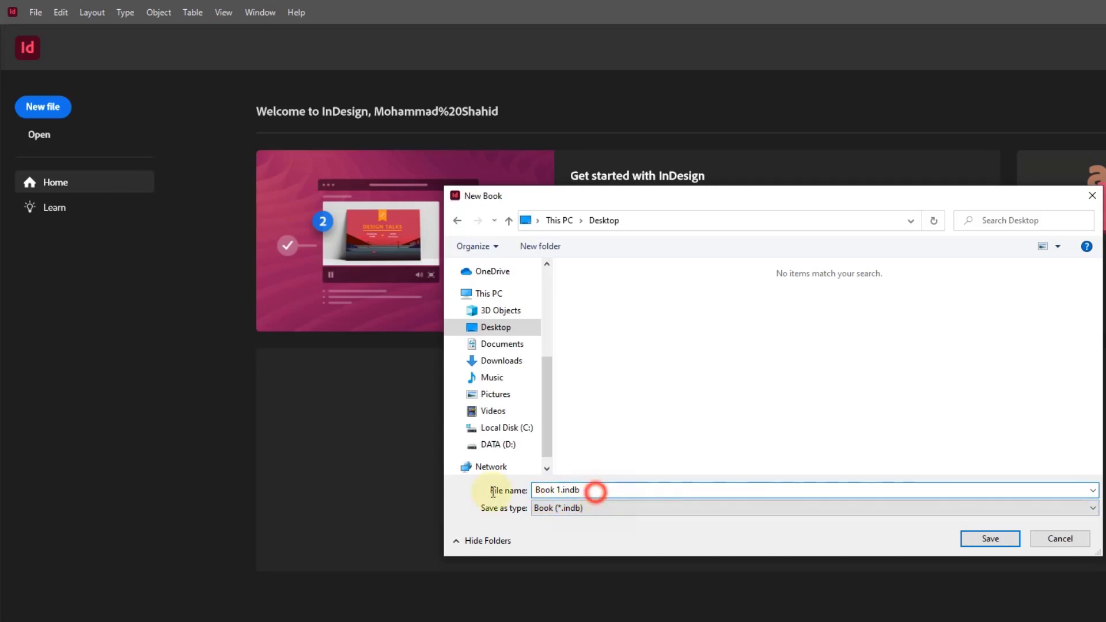
pyautogui.moveTo(596, 491); pyautogui.dragTo(478, 481)
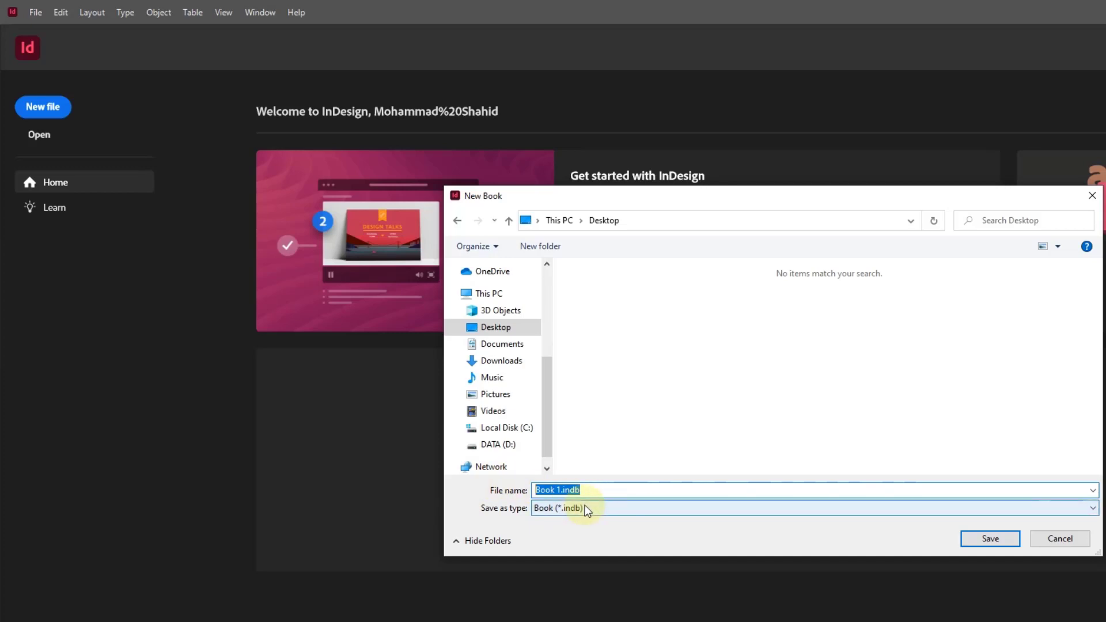
pyautogui.write('TG')
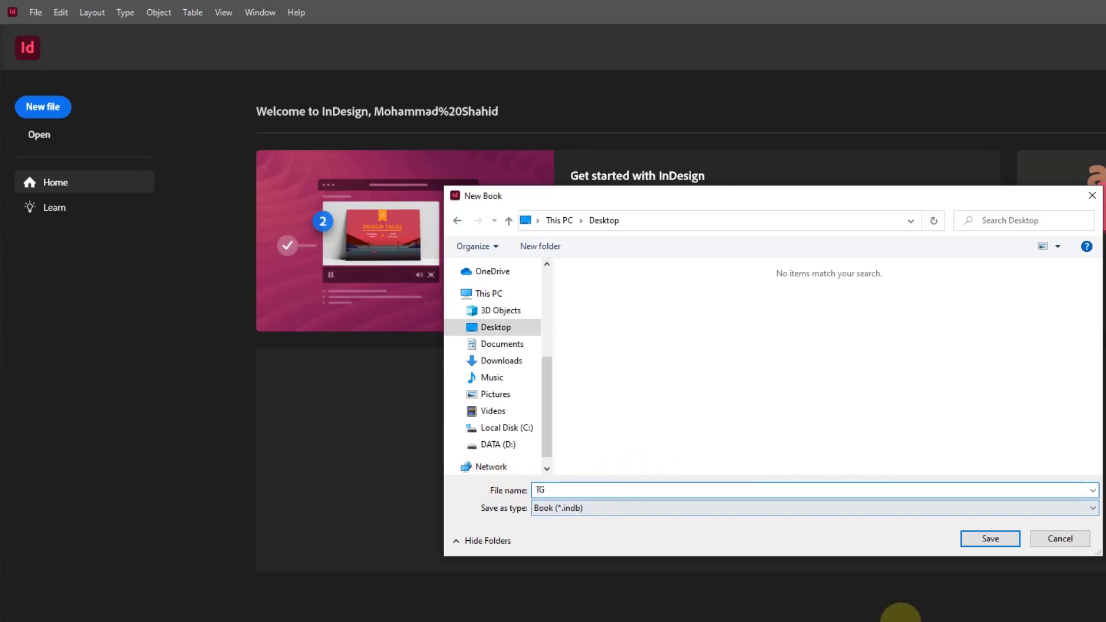
pyautogui.click(989, 539)
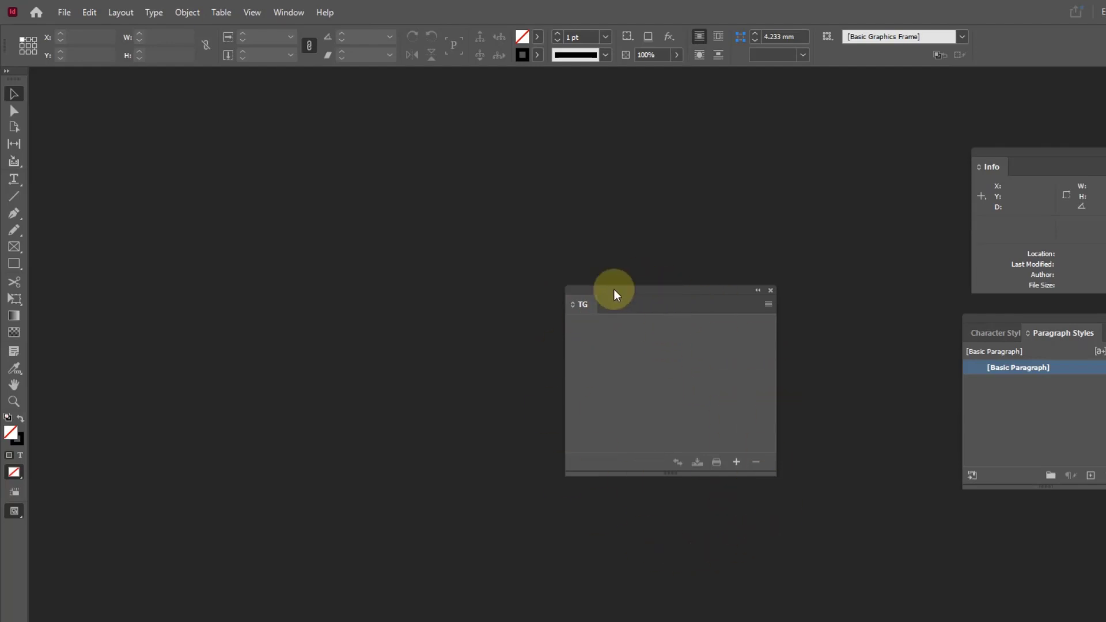
# Step: Move the TG book panel clear of the workspace centre and close the floating Paragraph Styles and Info panels
pyautogui.moveTo(638, 289); pyautogui.dragTo(996, 524)
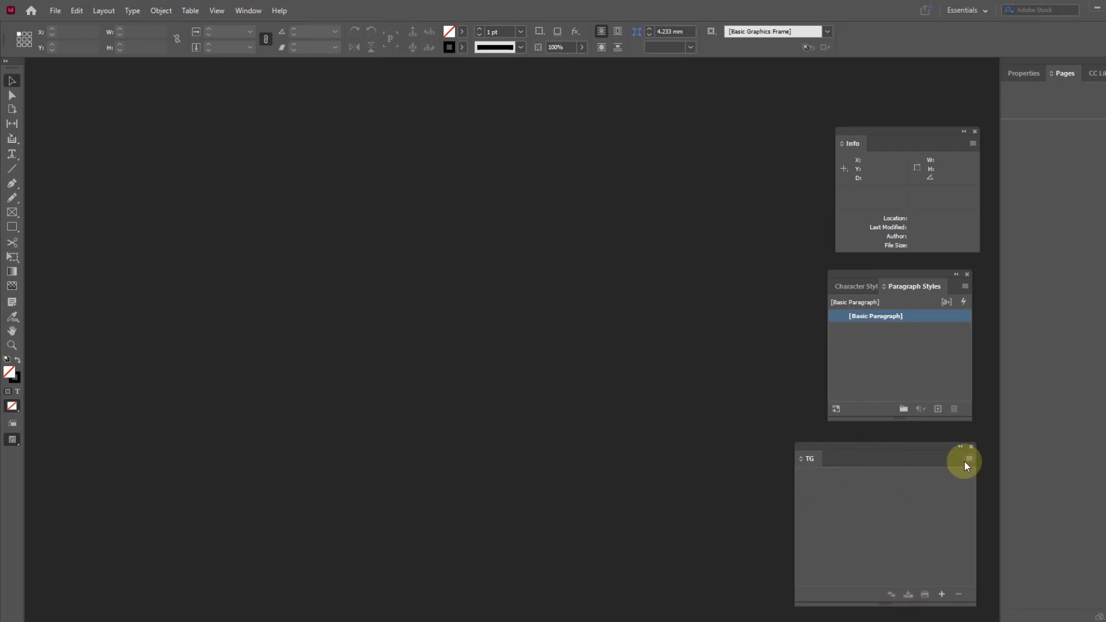
pyautogui.click(967, 275)
pyautogui.click(976, 132)
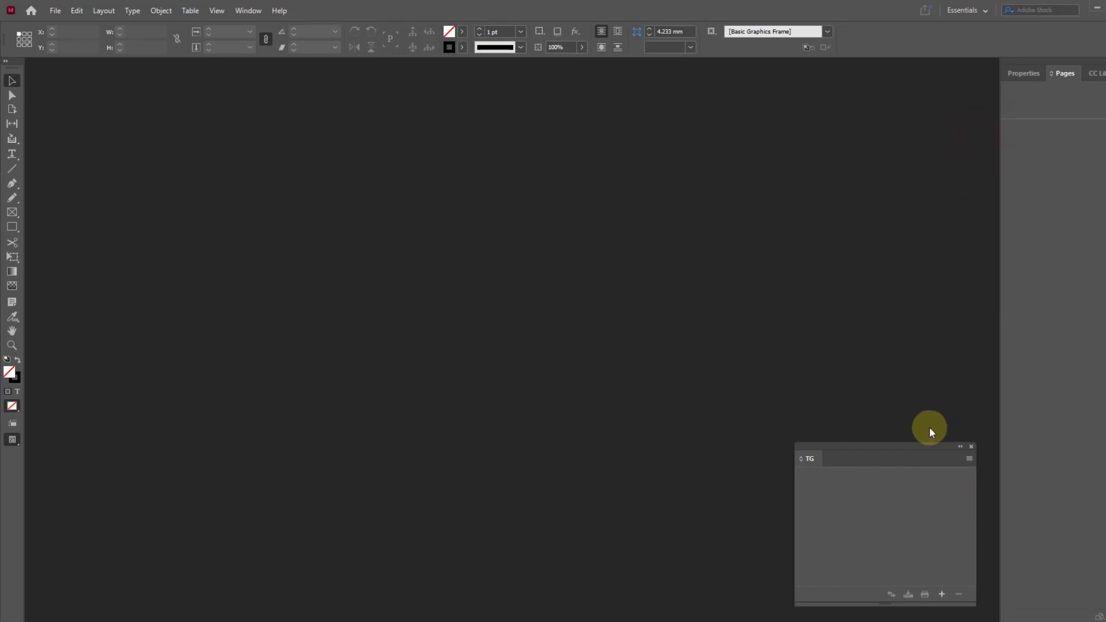
pyautogui.click(971, 459)
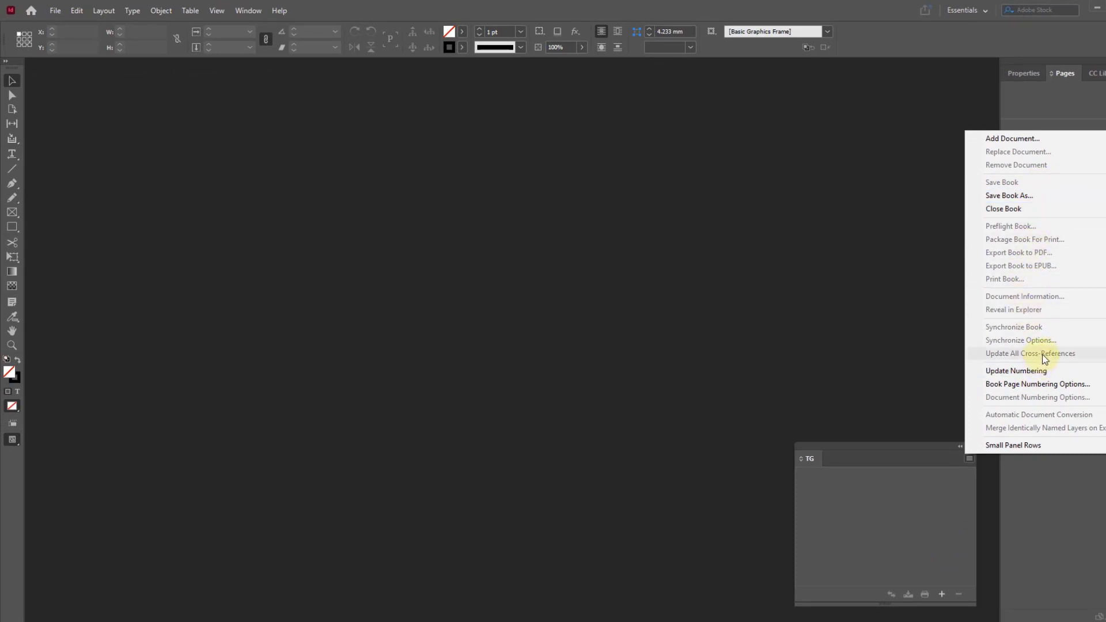
pyautogui.click(929, 523)
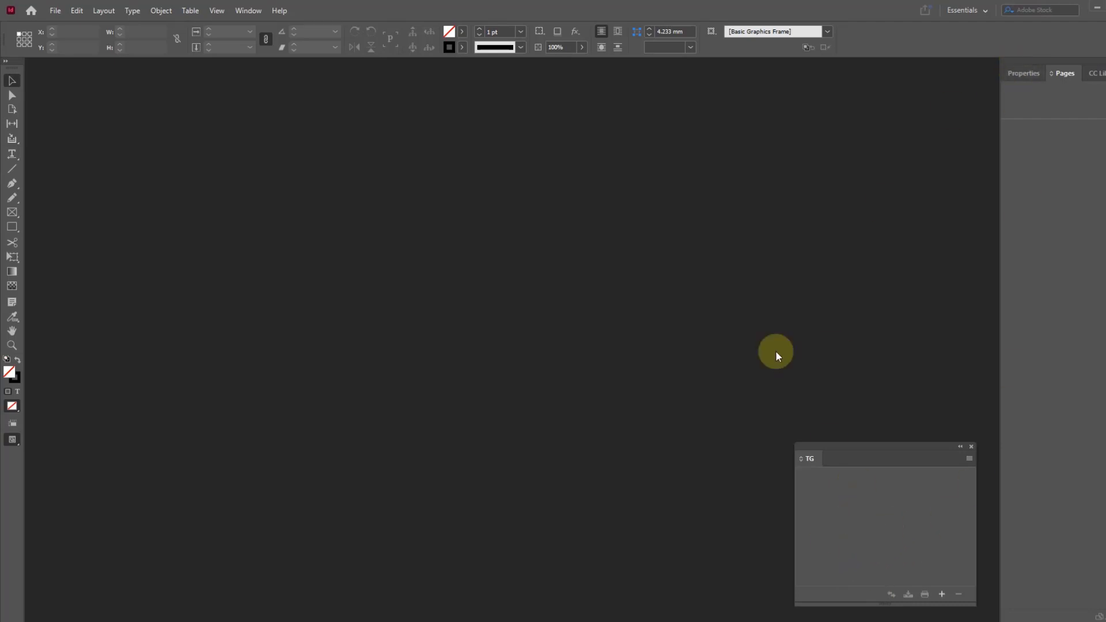
# Step: Try to add QAD_01.indd to the TG book straight from the desktop, then restore the full-screen window
pyautogui.moveTo(353, 4); pyautogui.dragTo(505, 63)
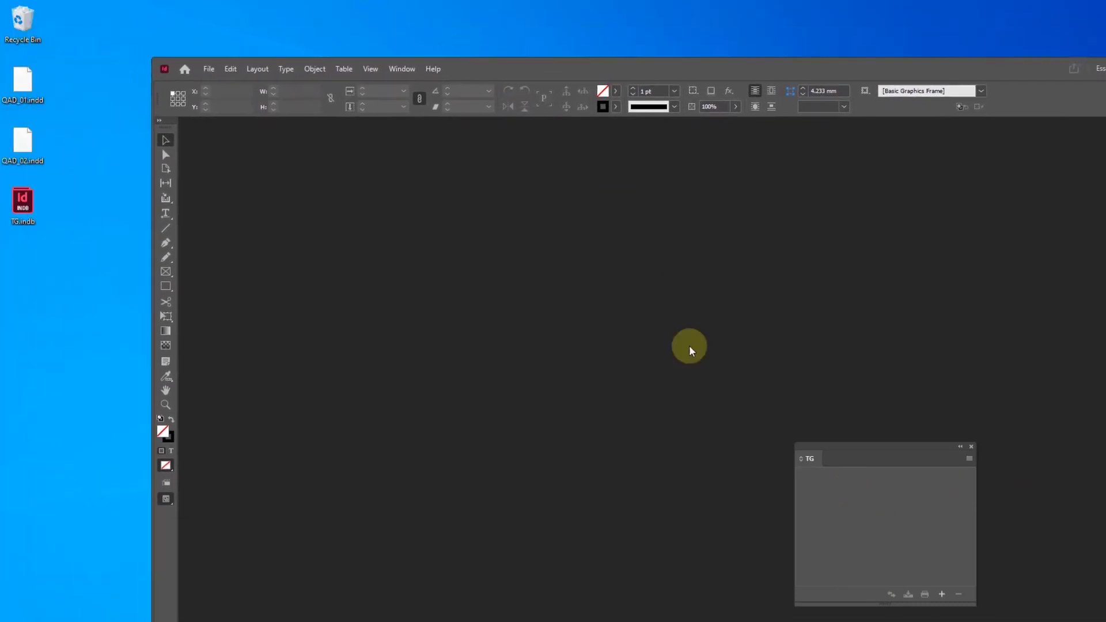
pyautogui.moveTo(23, 81); pyautogui.dragTo(849, 539)
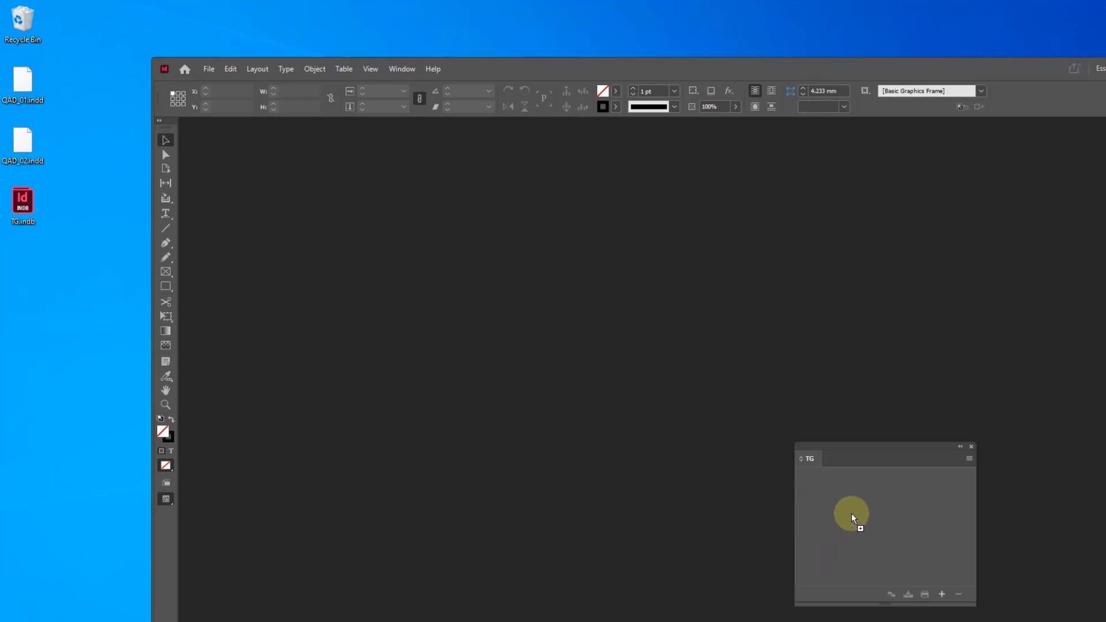
pyautogui.click(26, 87)
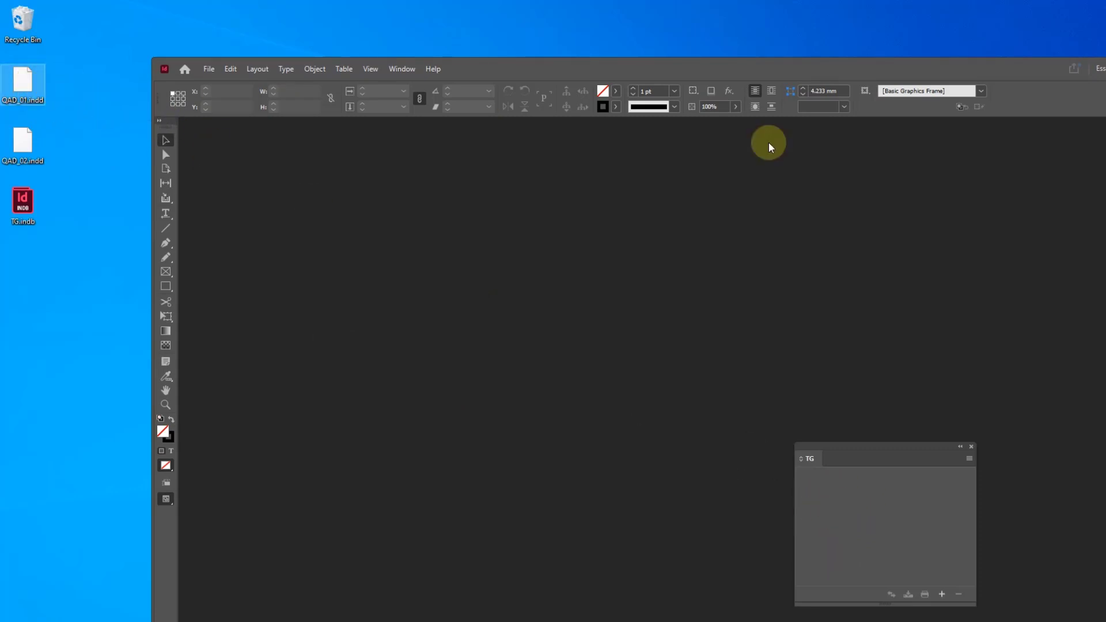
pyautogui.moveTo(1007, 64); pyautogui.dragTo(889, 38)
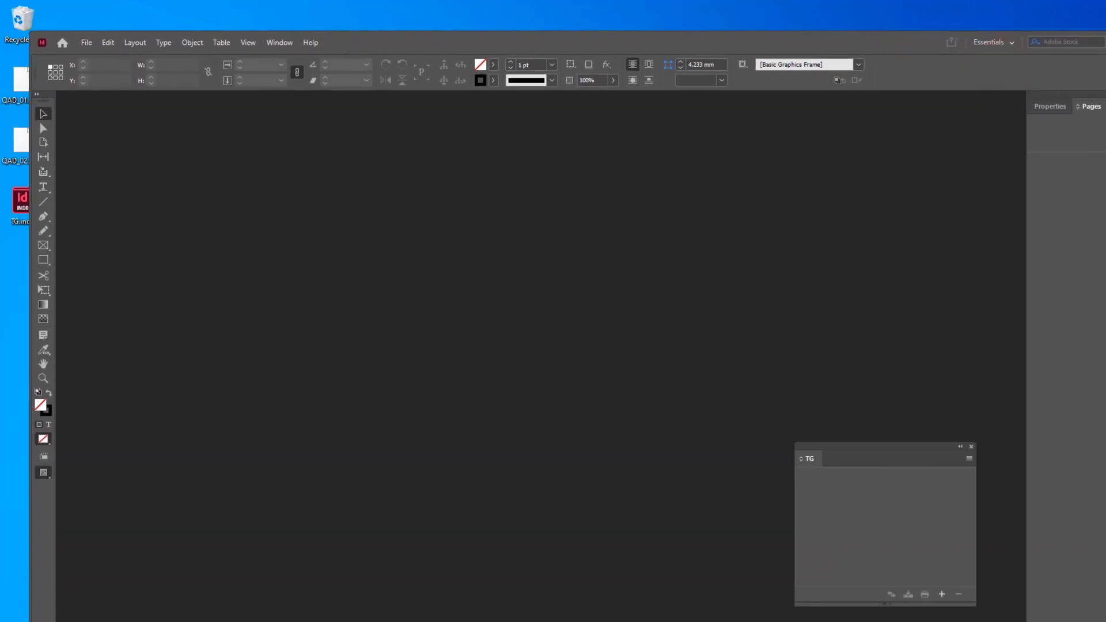
pyautogui.click(1105, 40)
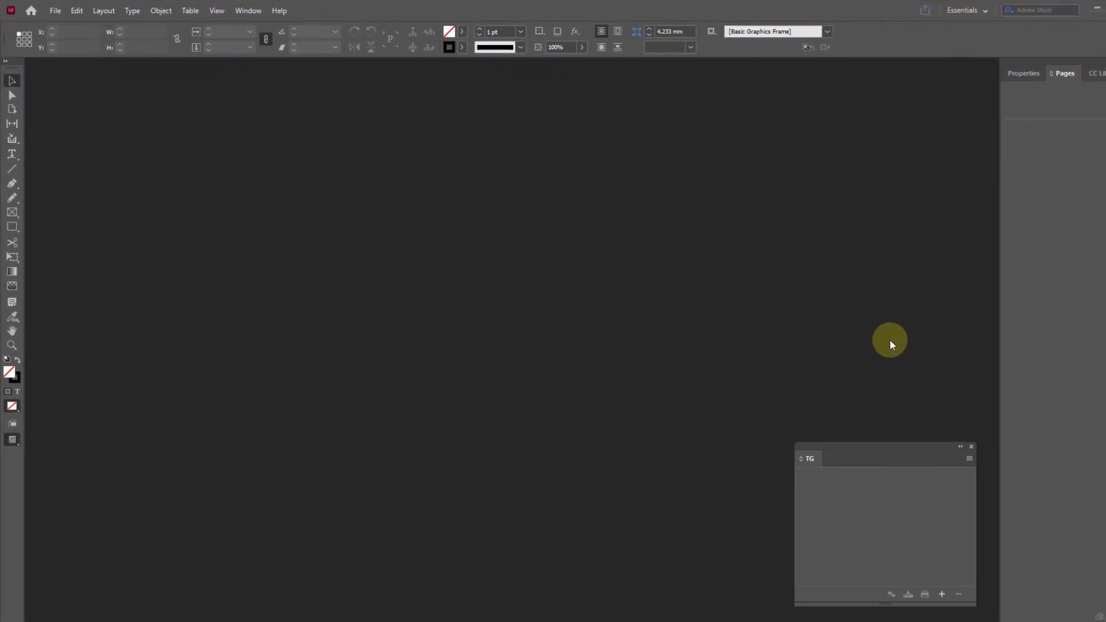
# Step: Add the document QAD_01.indd from the Desktop to the TG book
pyautogui.click(943, 597)
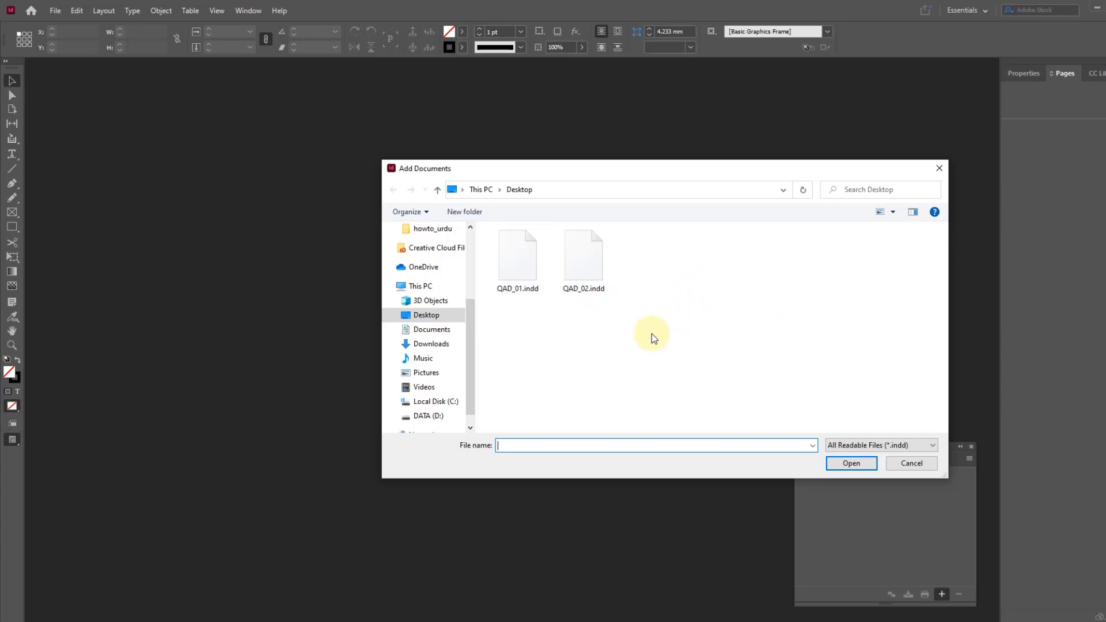
pyautogui.click(517, 282)
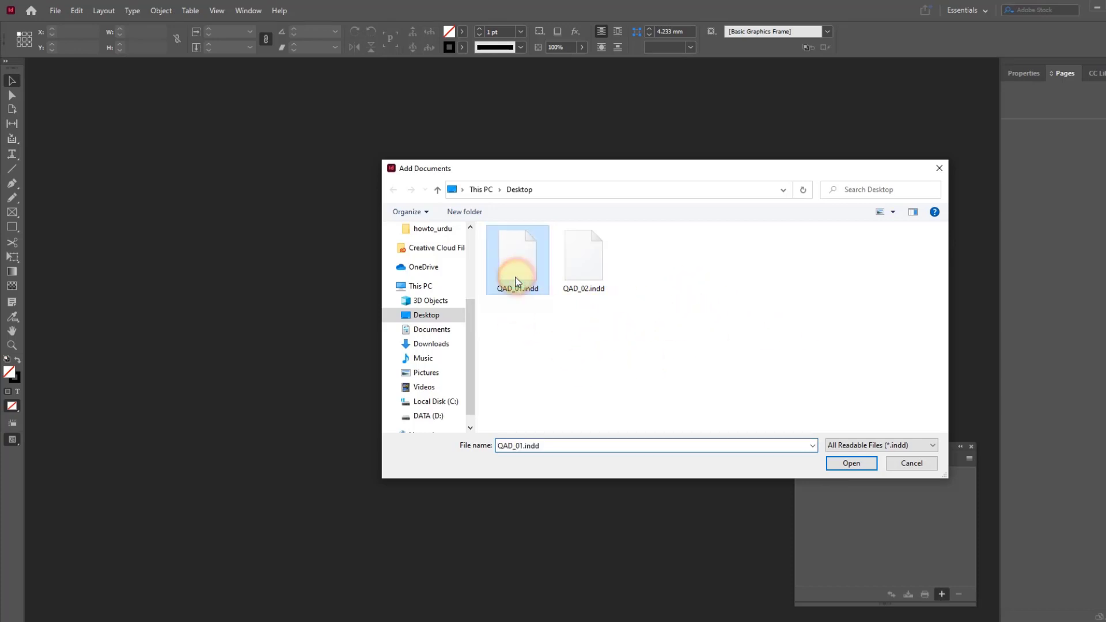
pyautogui.click(852, 465)
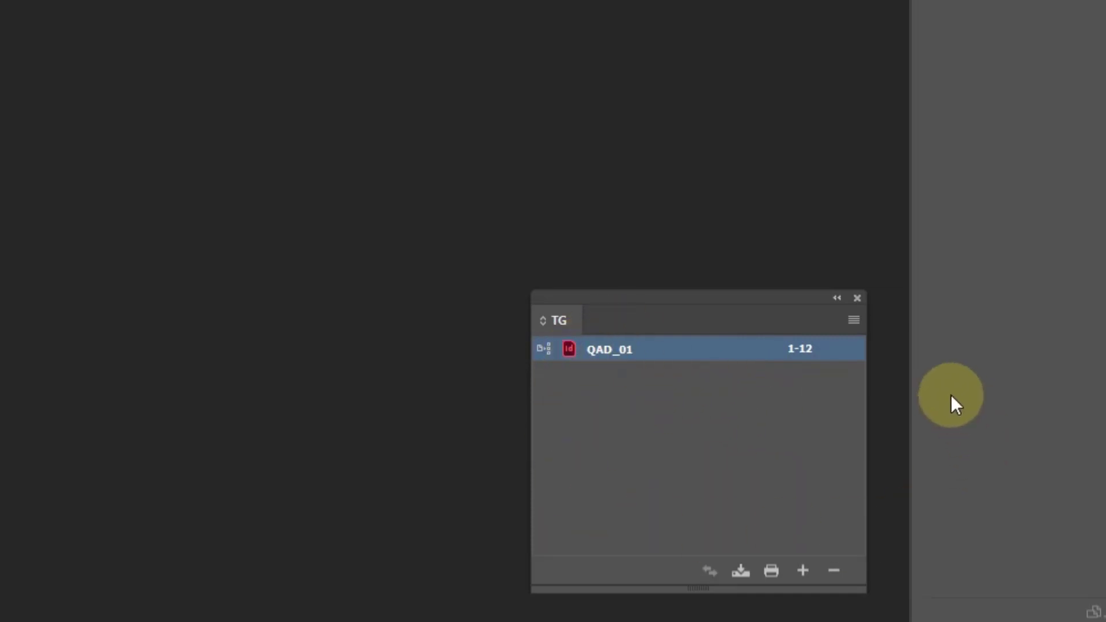
# Step: Add the document QAD_02.indd from the Desktop to the TG book after QAD_01
pyautogui.click(855, 321)
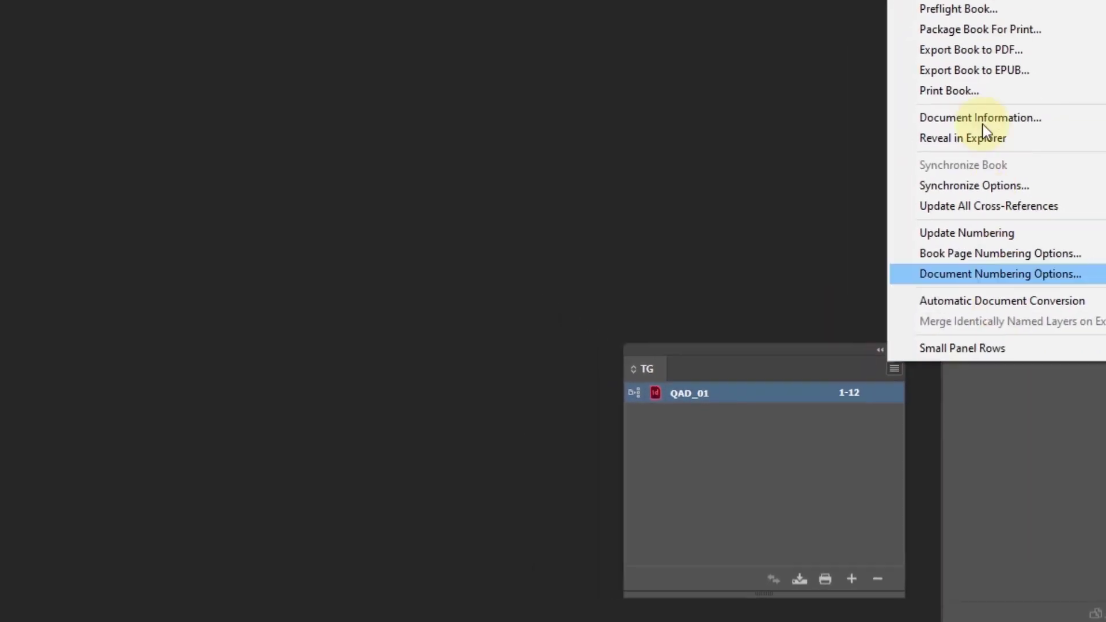
pyautogui.click(853, 462)
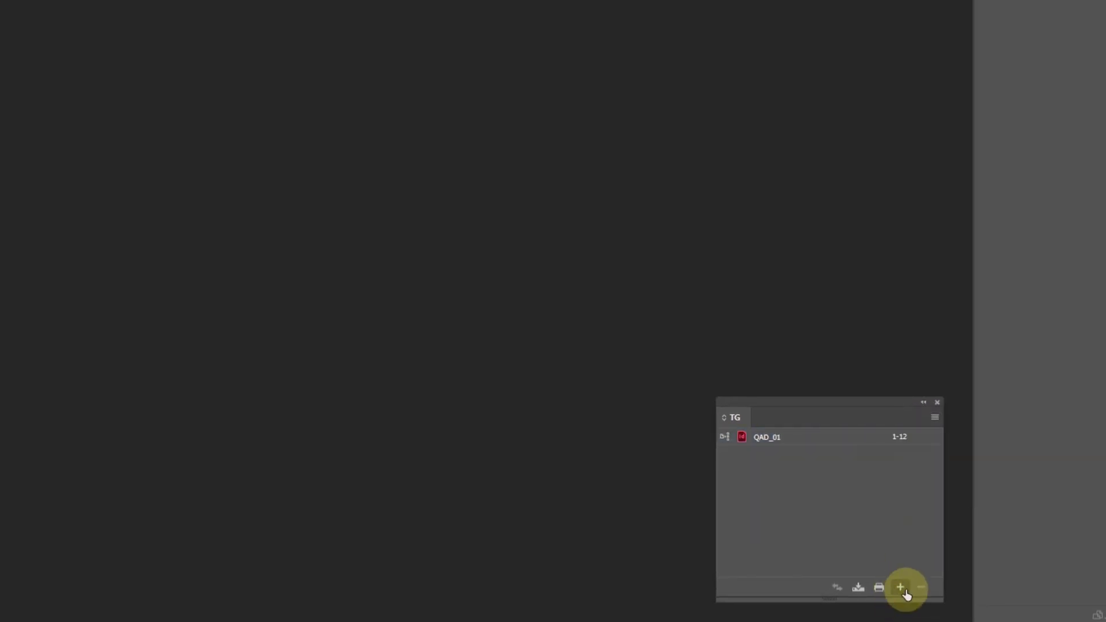
pyautogui.click(935, 419)
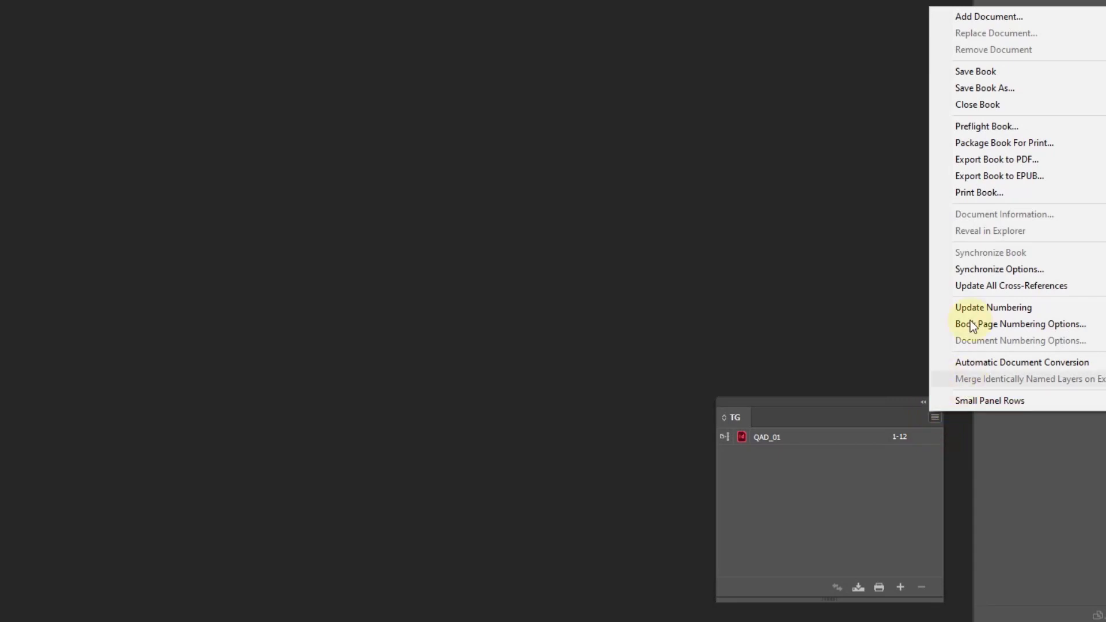
pyautogui.click(970, 22)
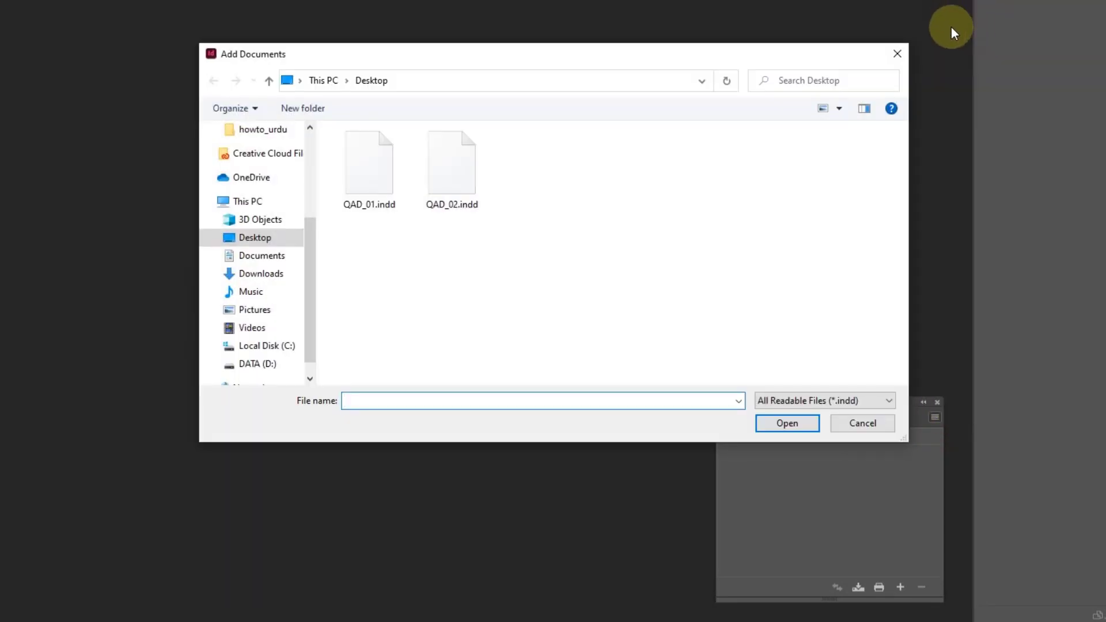
pyautogui.click(447, 179)
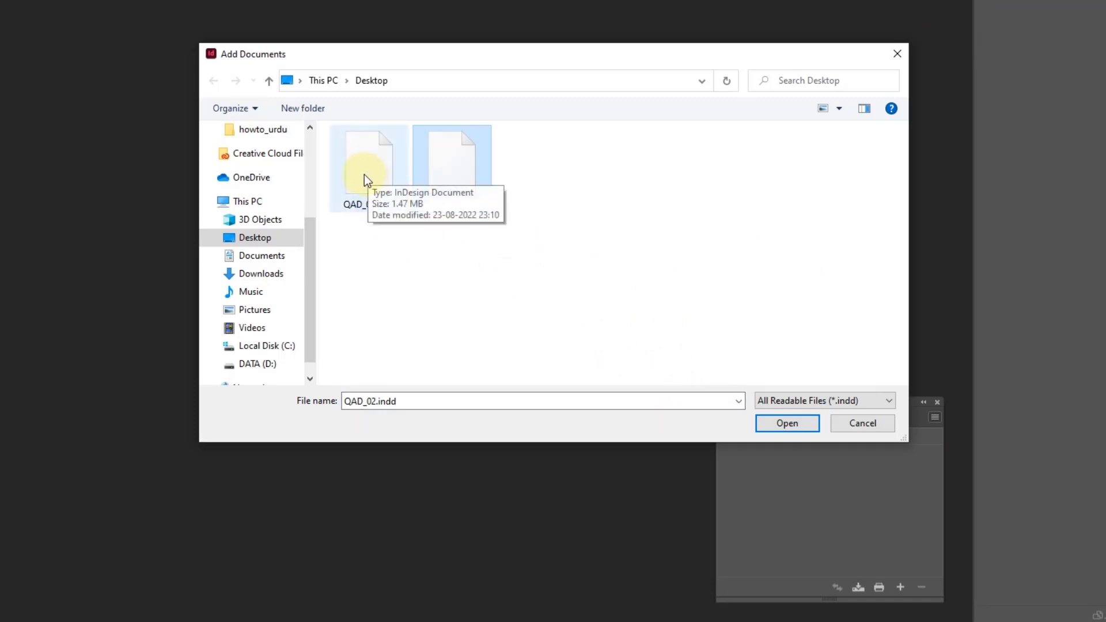
pyautogui.click(770, 423)
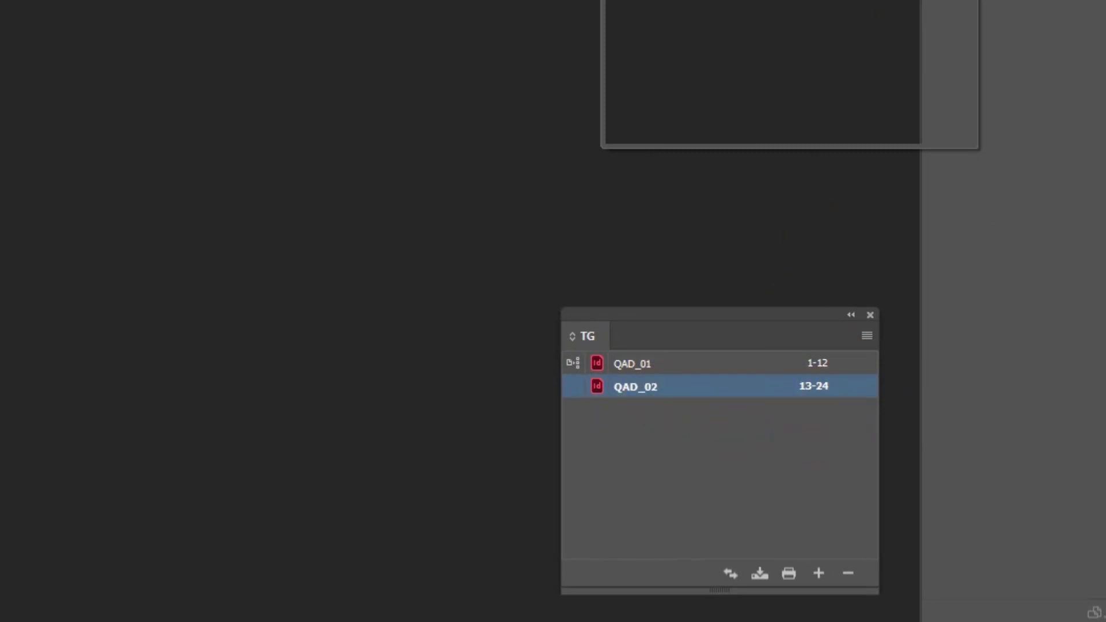
# Step: Deselect the documents in the TG book and save the book
pyautogui.click(775, 493)
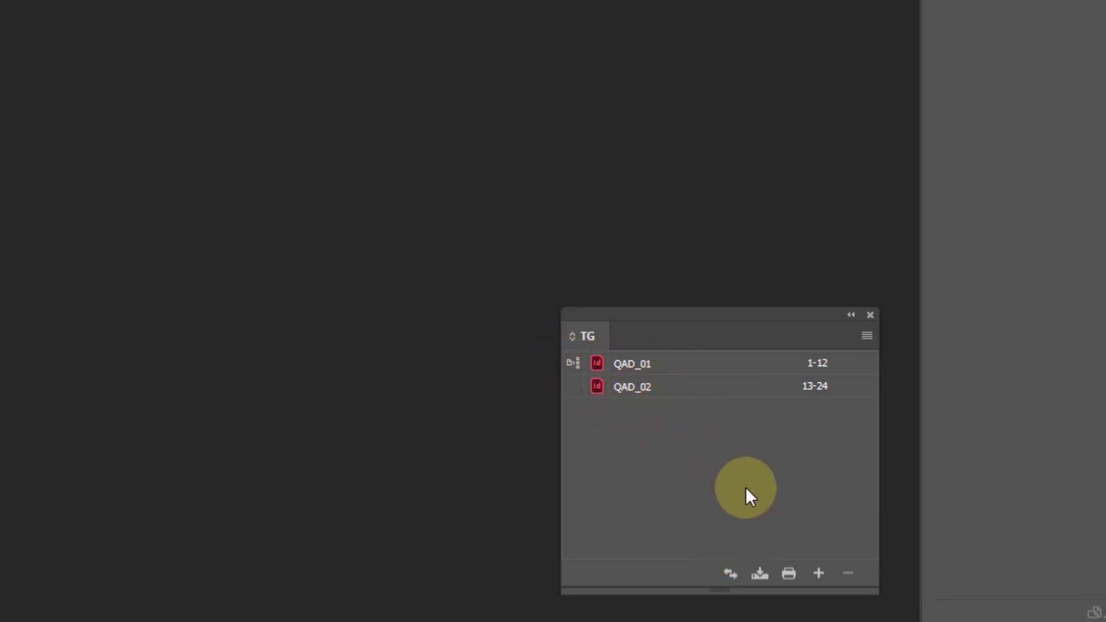
pyautogui.click(760, 576)
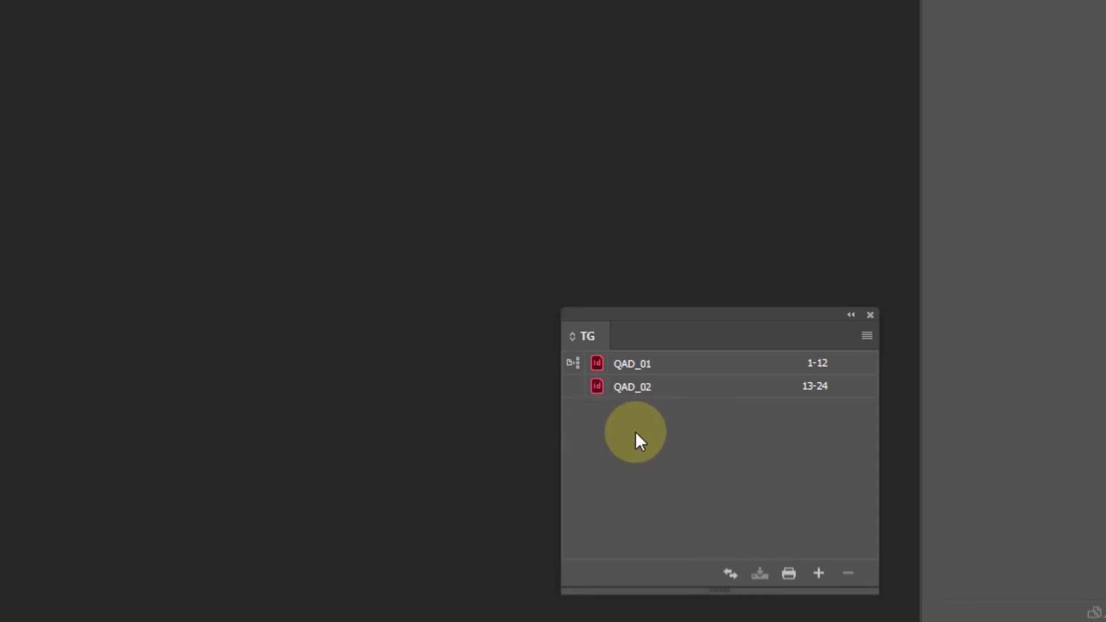
# Step: Review the book's Synchronize Options for styles, swatches and other settings, and leave them without synchronizing
pyautogui.click(871, 343)
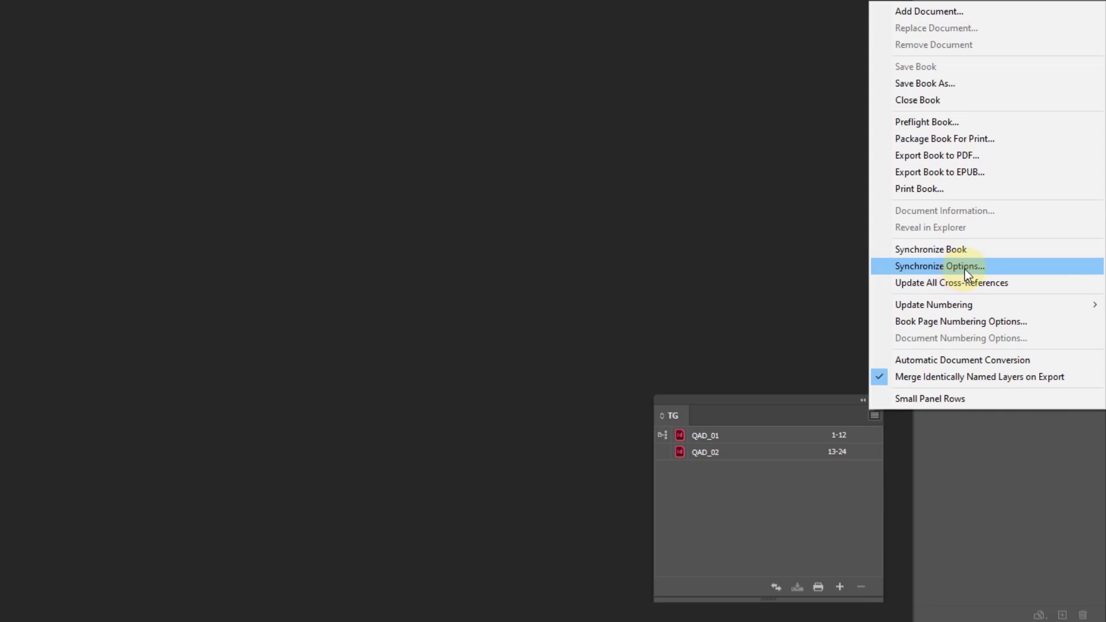
pyautogui.click(934, 275)
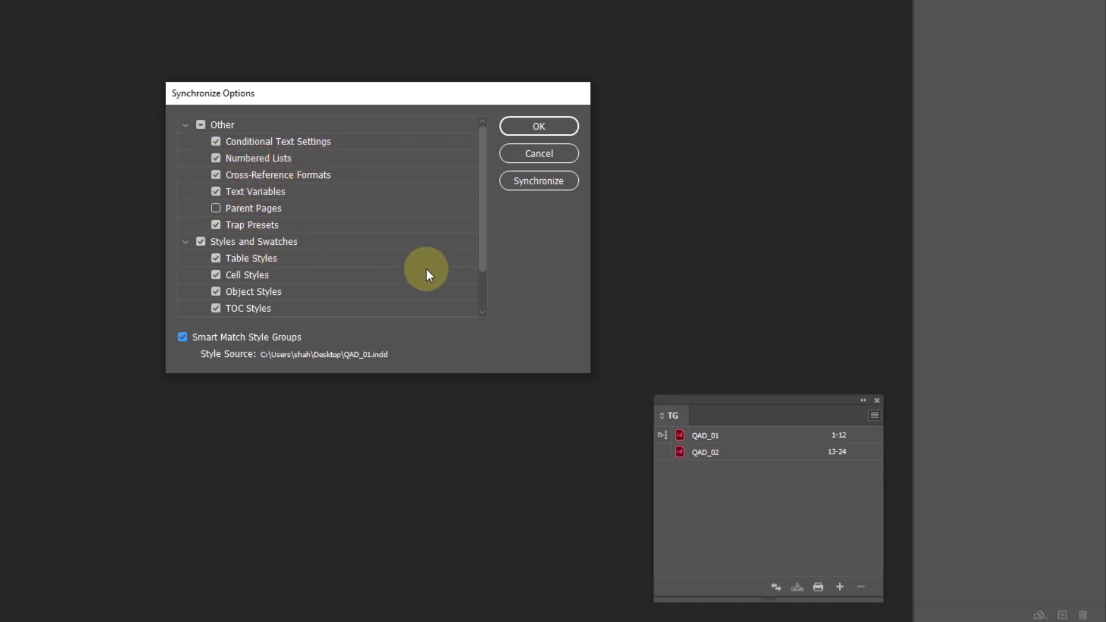
pyautogui.moveTo(482, 262); pyautogui.dragTo(485, 308)
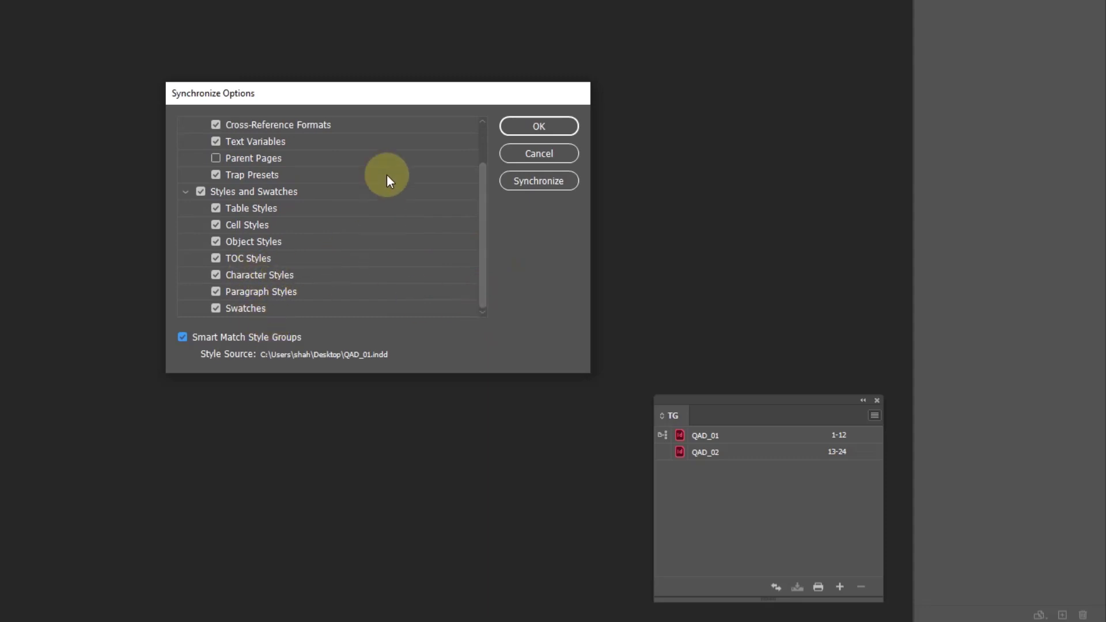
pyautogui.scroll(3, 308, 278)
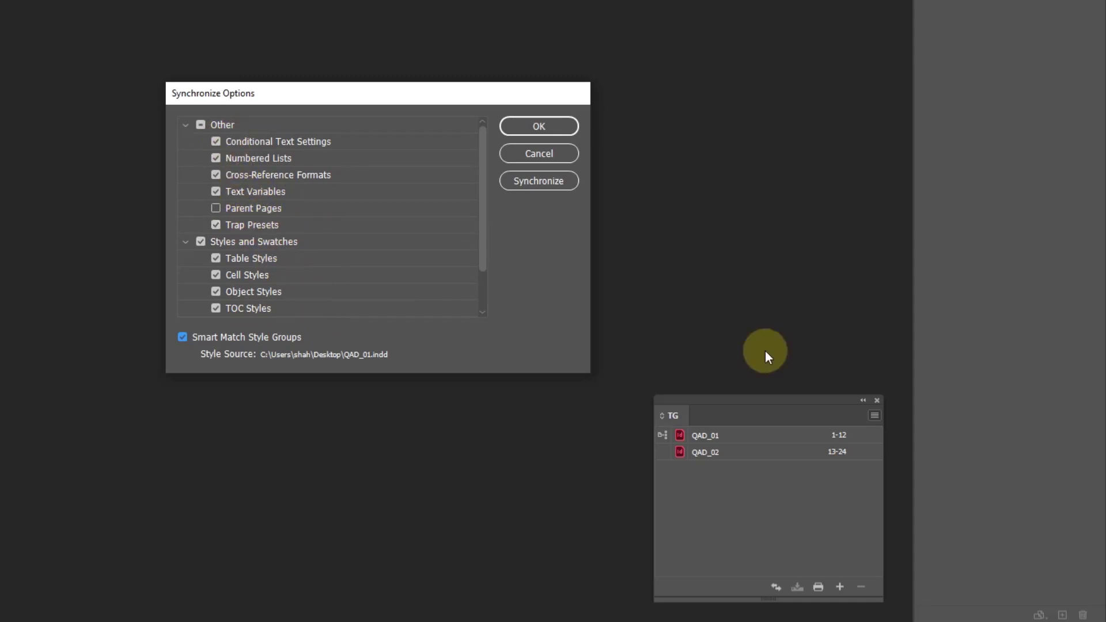
pyautogui.click(542, 154)
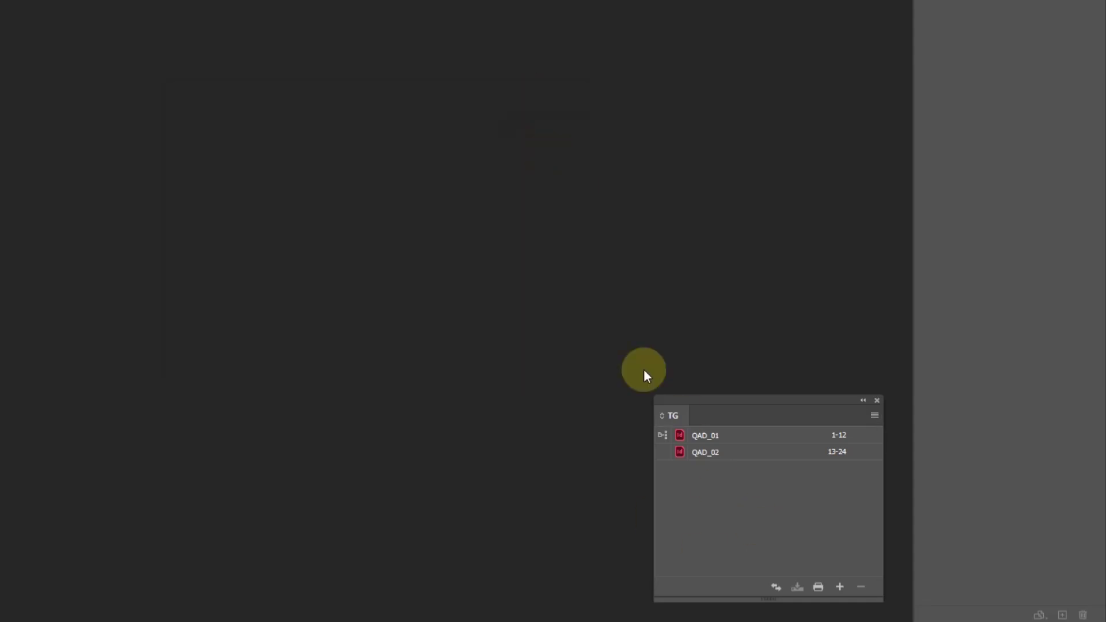
# Step: Review the page order choices in the book's Book Page Numbering Options and leave them without changes
pyautogui.click(875, 416)
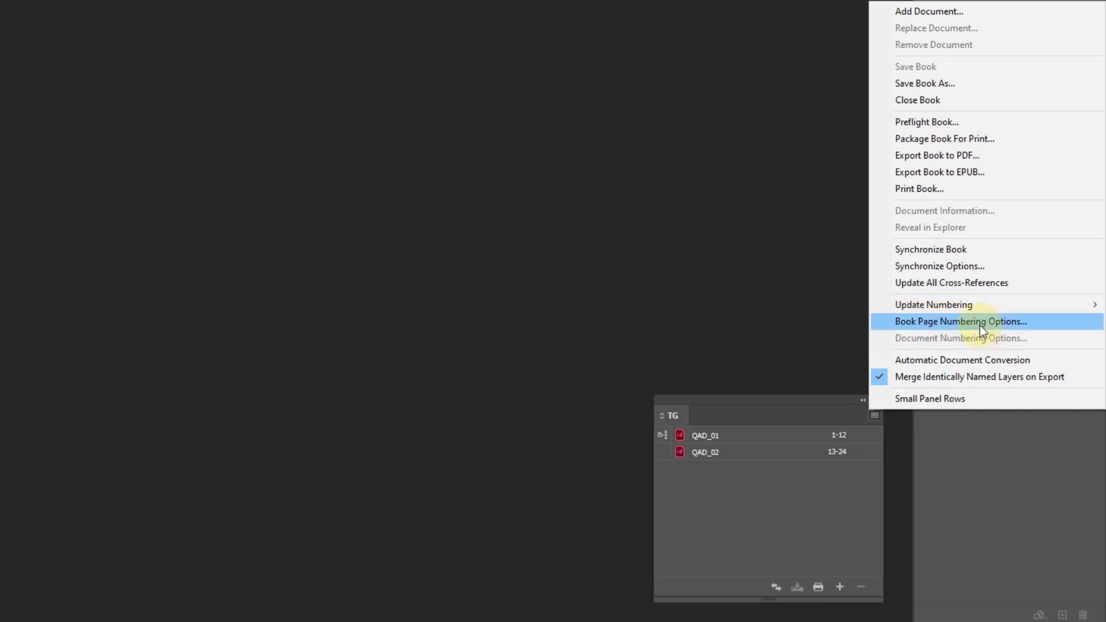
pyautogui.click(951, 327)
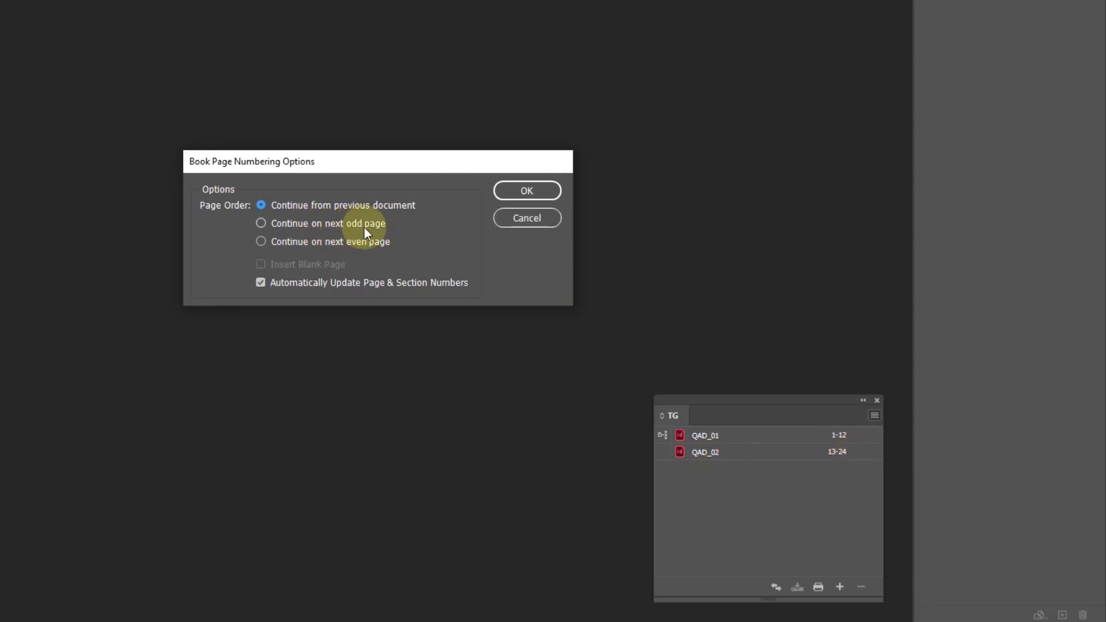
pyautogui.click(529, 223)
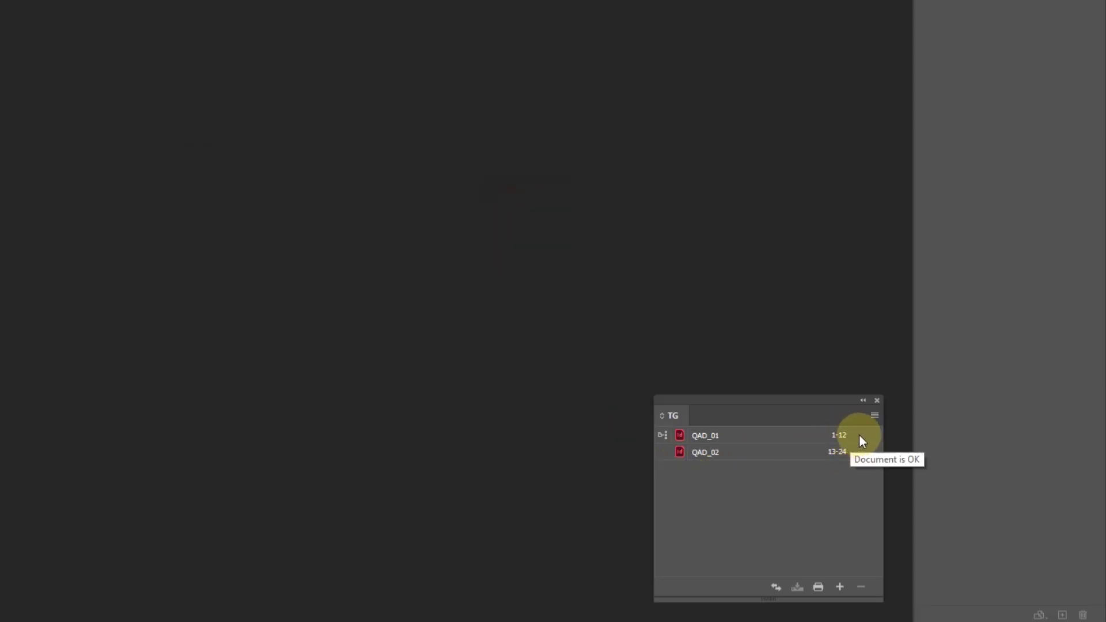
pyautogui.click(877, 421)
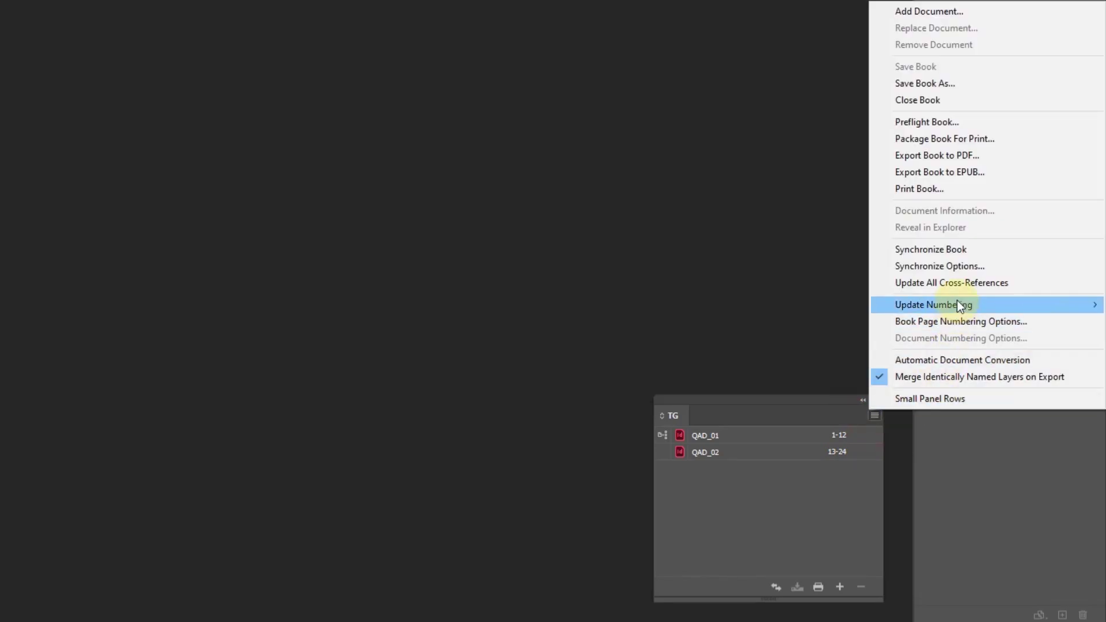
pyautogui.click(964, 321)
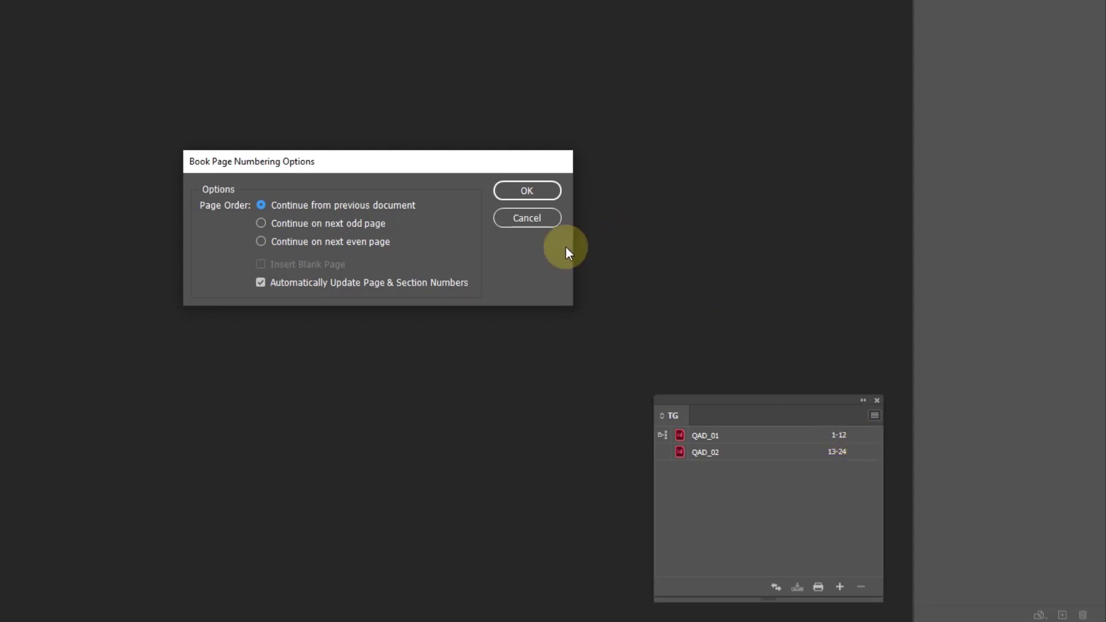
pyautogui.click(528, 223)
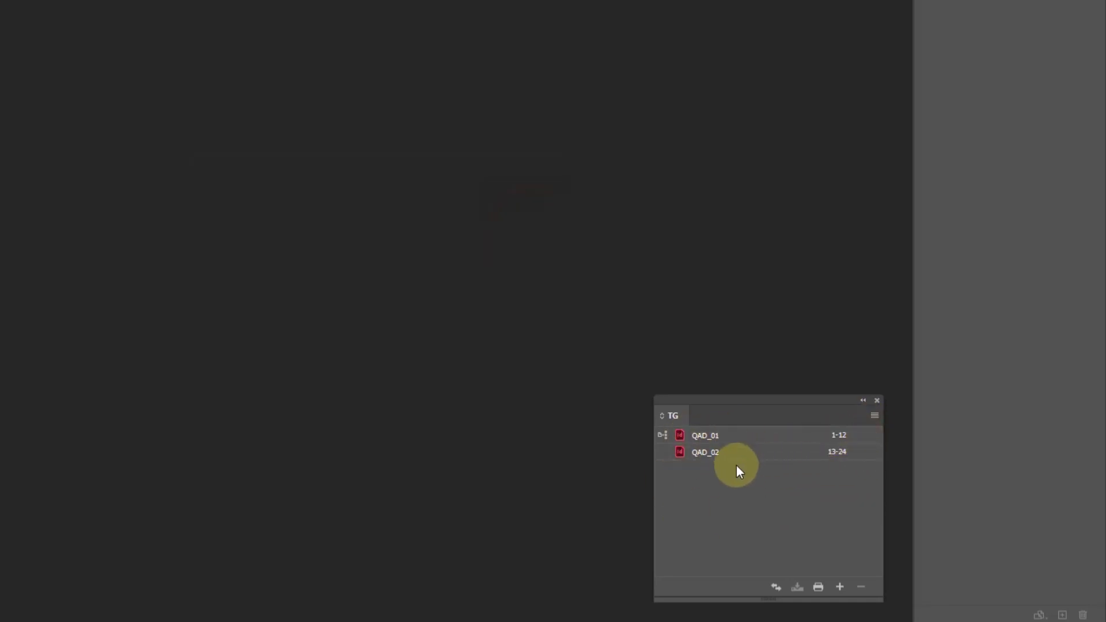
# Step: Open the QAD_01 document from the TG book and go to page 1
pyautogui.doubleClick(718, 438)
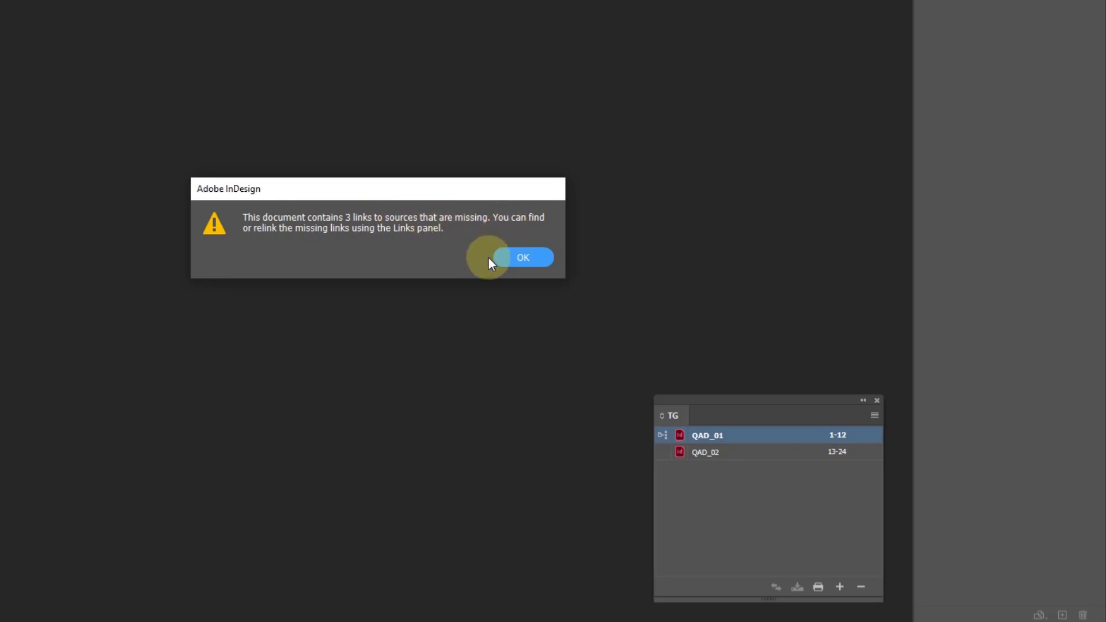
pyautogui.click(524, 259)
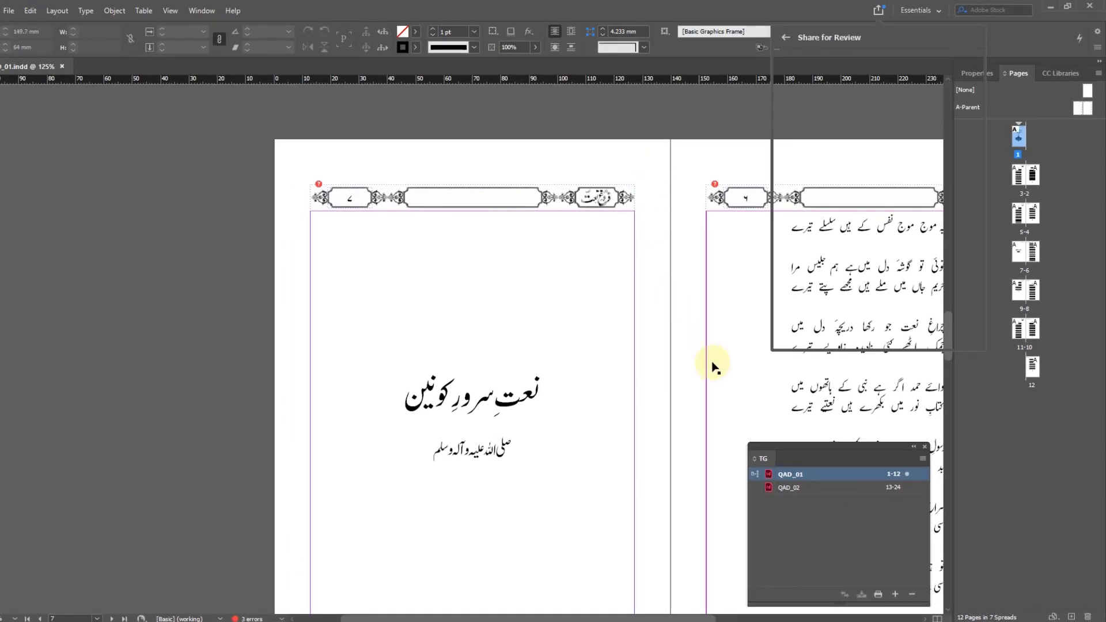
pyautogui.moveTo(669, 323); pyautogui.dragTo(378, 251)
pyautogui.hotkey('ctrl', 'j')
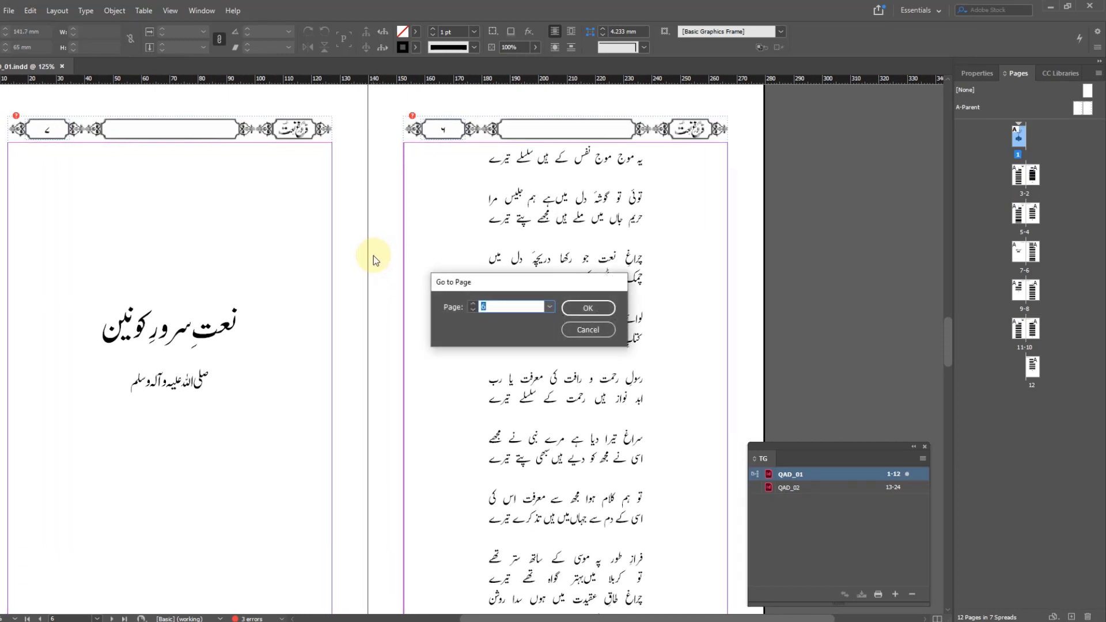
pyautogui.write('1')
pyautogui.press('Return')
# Step: Move the TG book panel up next to page 1 so it sits beside the page content
pyautogui.moveTo(553, 224); pyautogui.dragTo(237, 251)
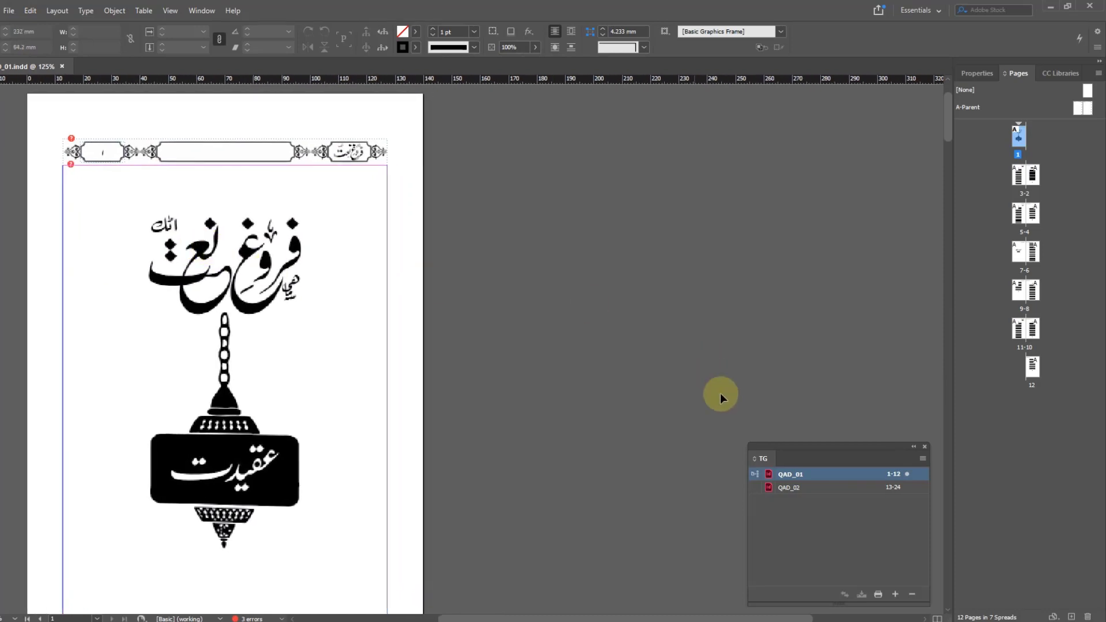
pyautogui.moveTo(848, 444); pyautogui.dragTo(646, 263)
pyautogui.moveTo(597, 205); pyautogui.dragTo(531, 96)
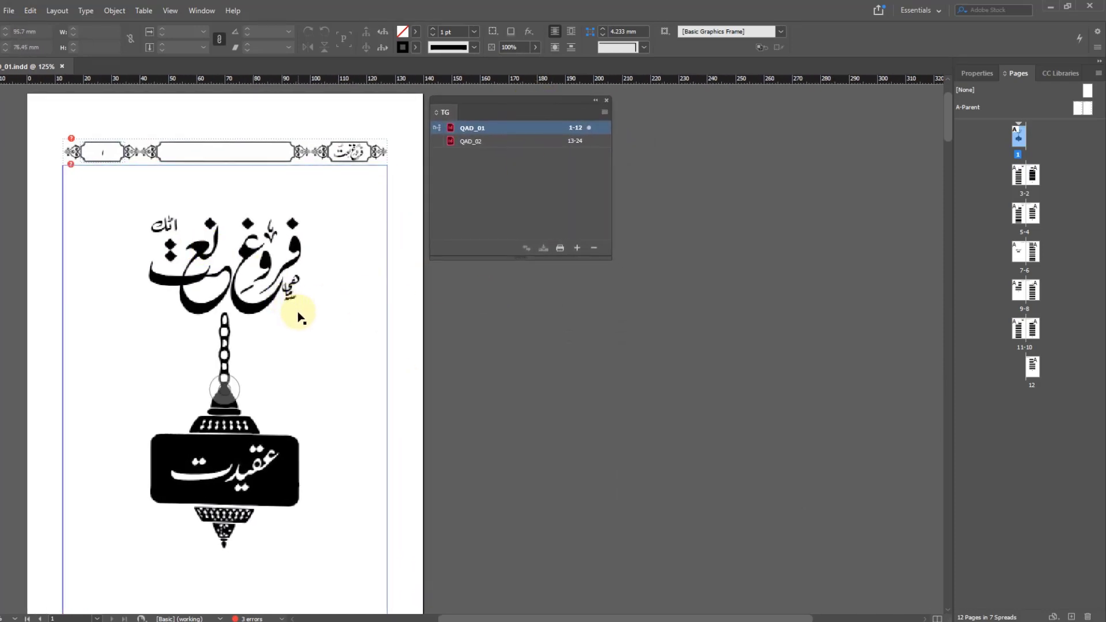
# Step: Examine the header page numbers, headings, poet names and verses on pages 1 through 12 of QAD_01
pyautogui.scroll(-5, 294, 316)
pyautogui.scroll(-5, 328, 319)
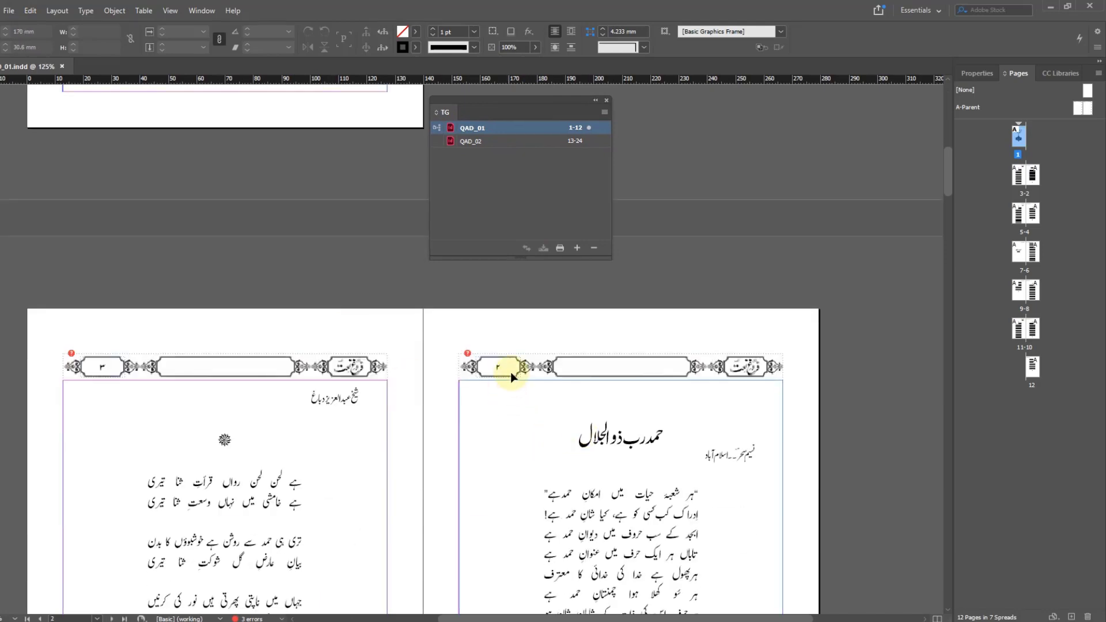
pyautogui.scroll(-1, 552, 425)
pyautogui.scroll(-12, 552, 425)
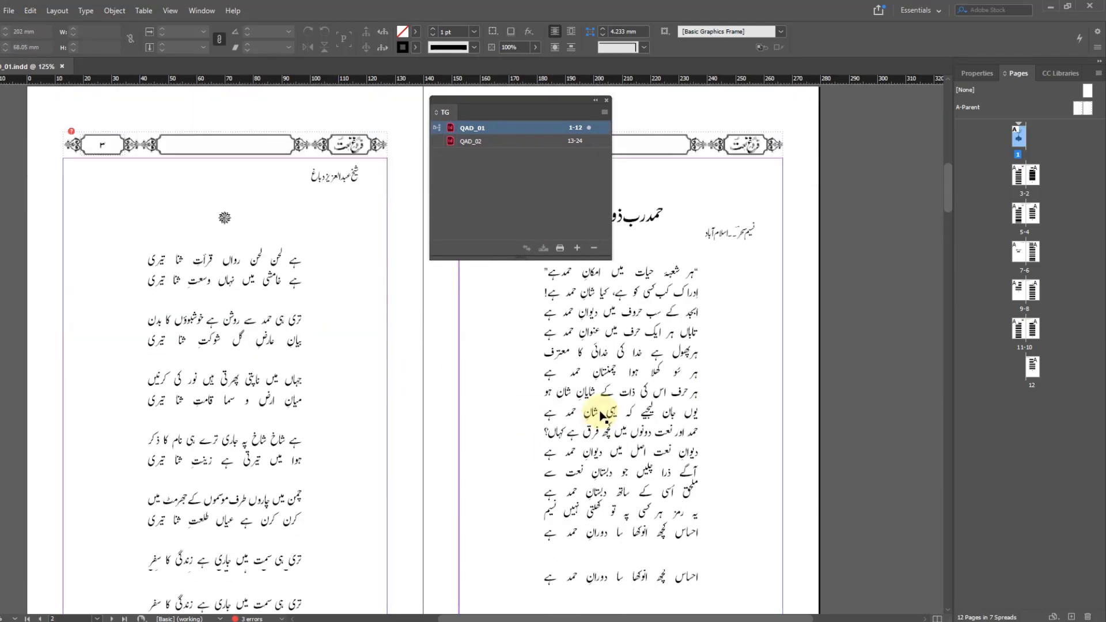
pyautogui.scroll(-5, 655, 409)
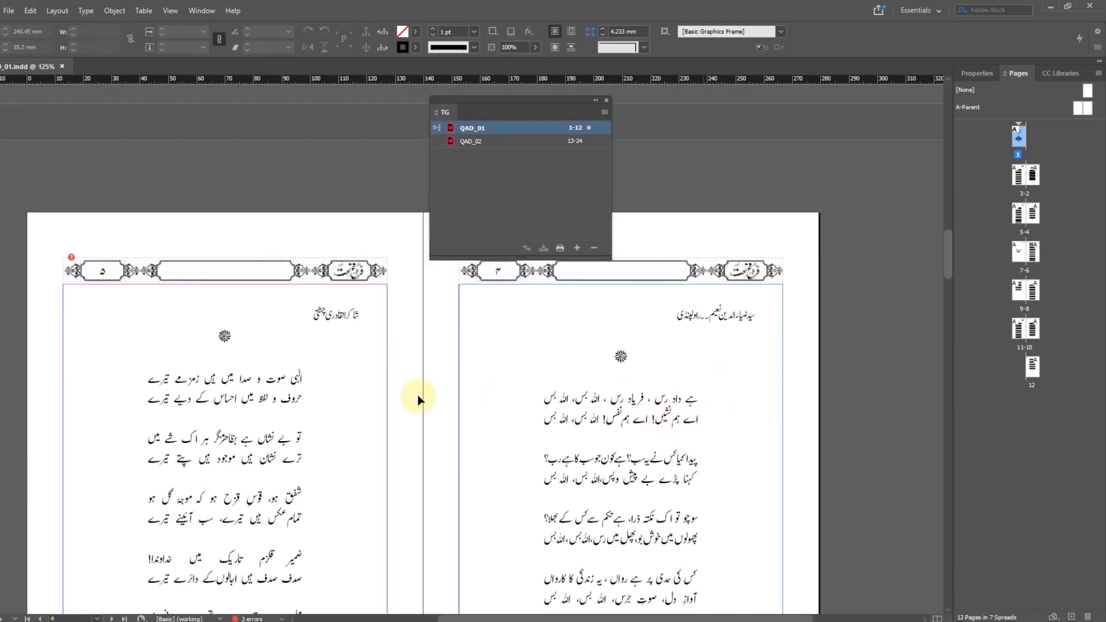
pyautogui.scroll(19, 479, 368)
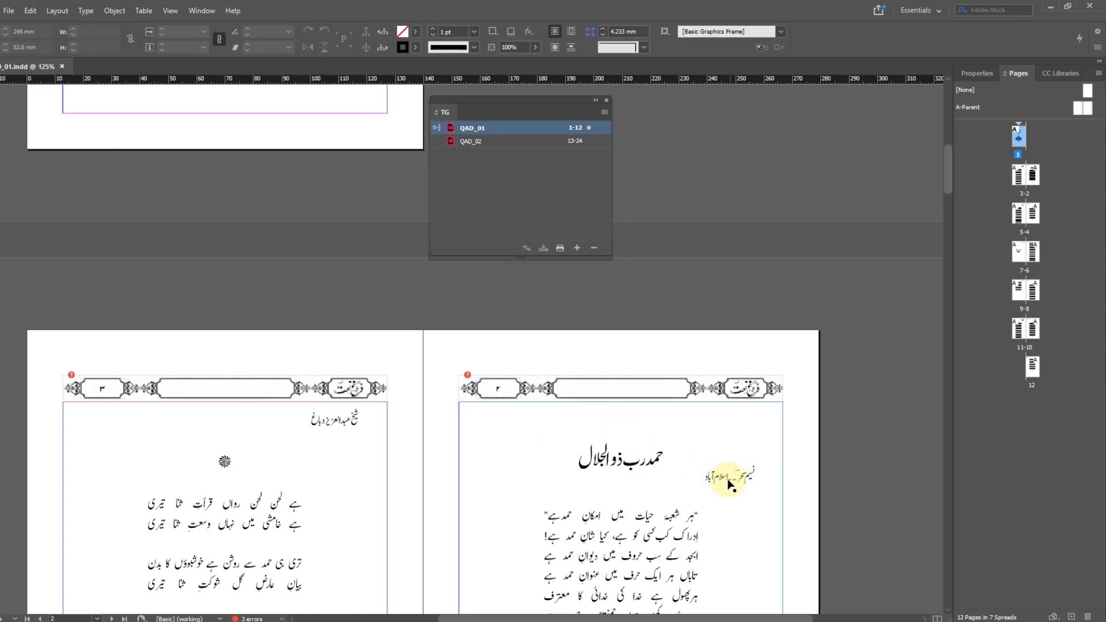
pyautogui.scroll(-1, 735, 481)
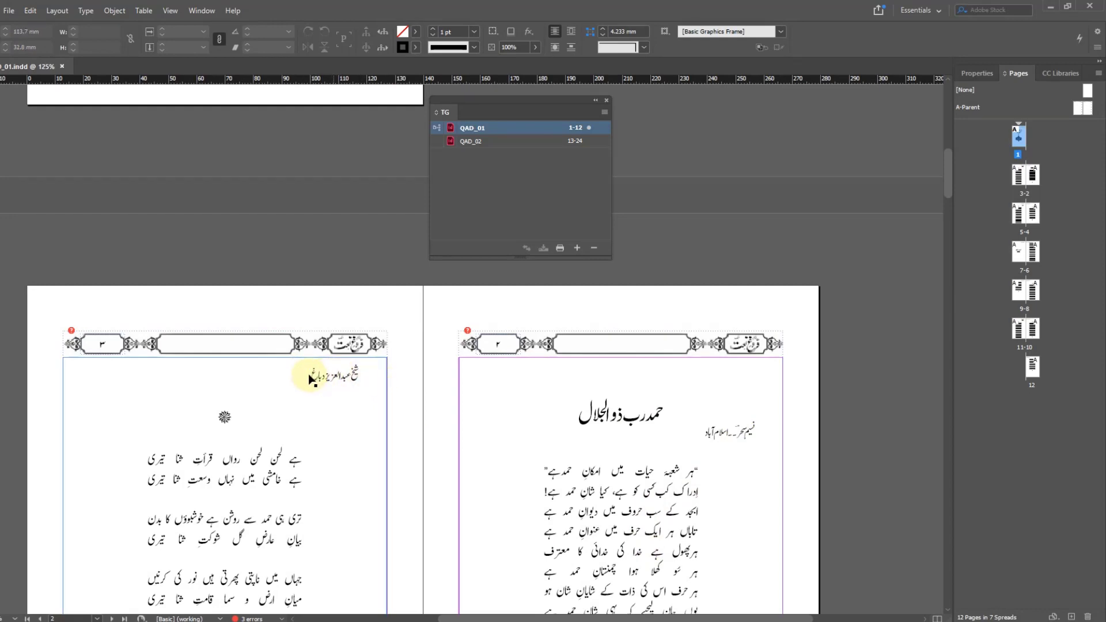
pyautogui.scroll(-4, 292, 420)
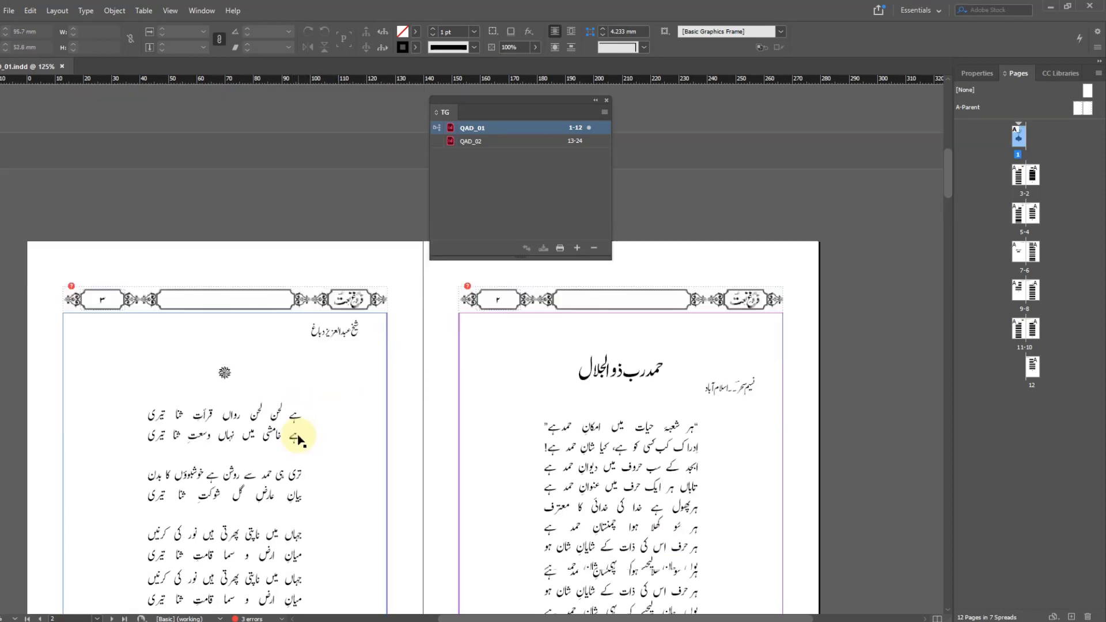
pyautogui.scroll(-15, 252, 459)
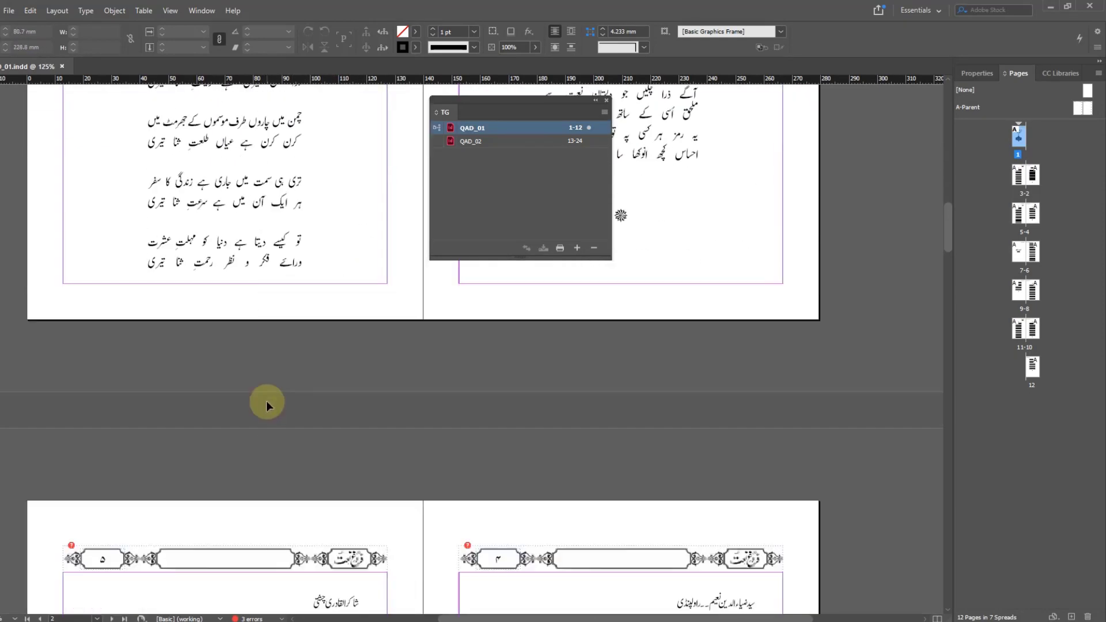
pyautogui.scroll(-15, 321, 373)
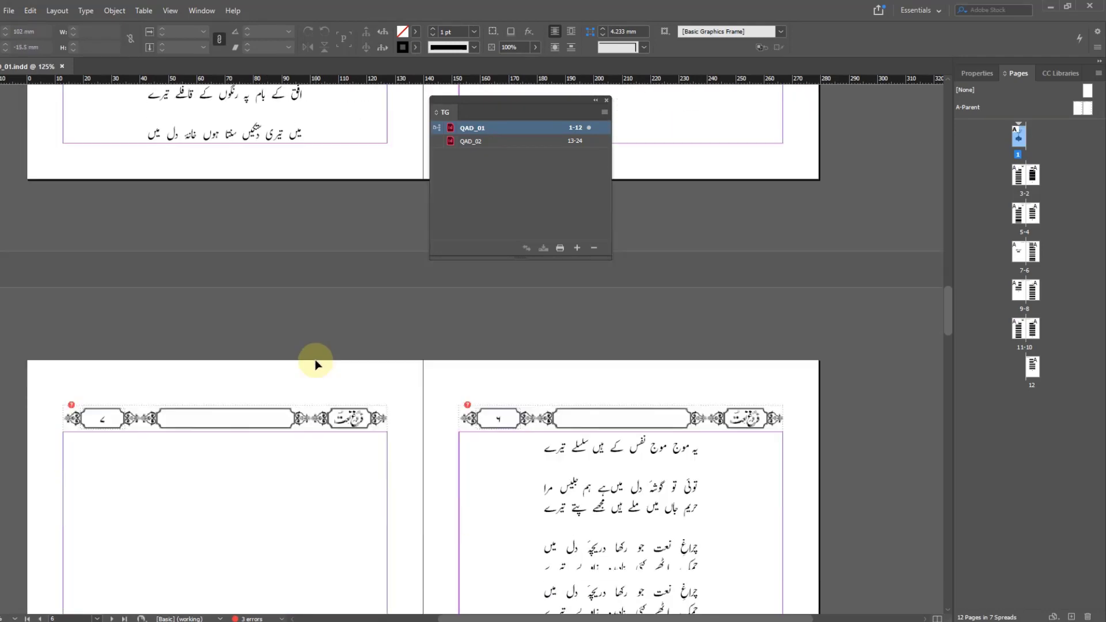
pyautogui.scroll(-3, 645, 259)
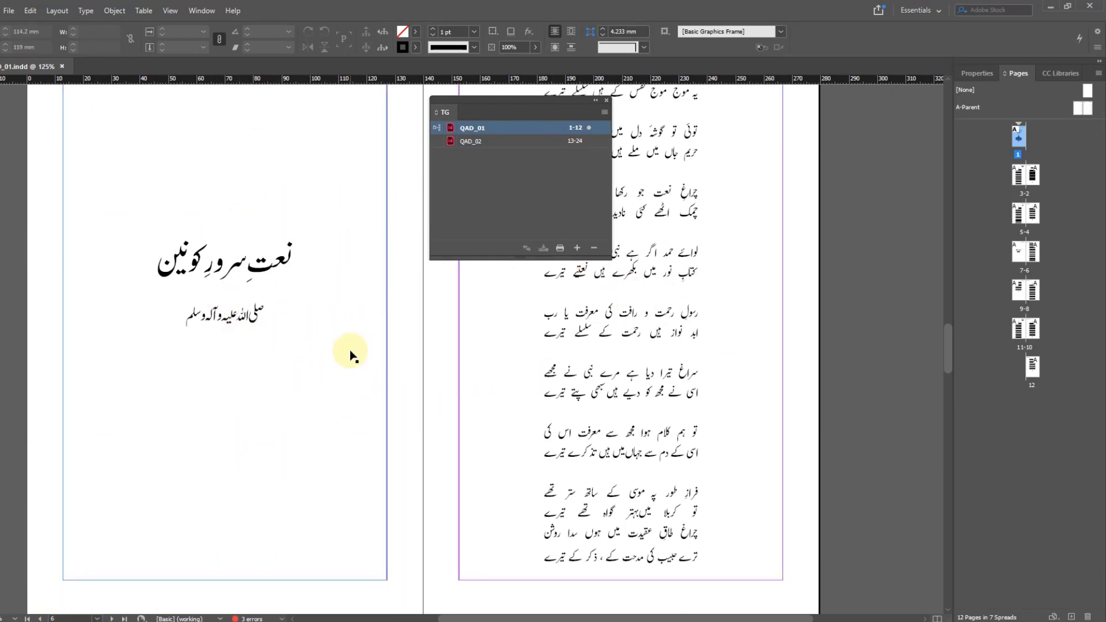
pyautogui.scroll(-10, 546, 468)
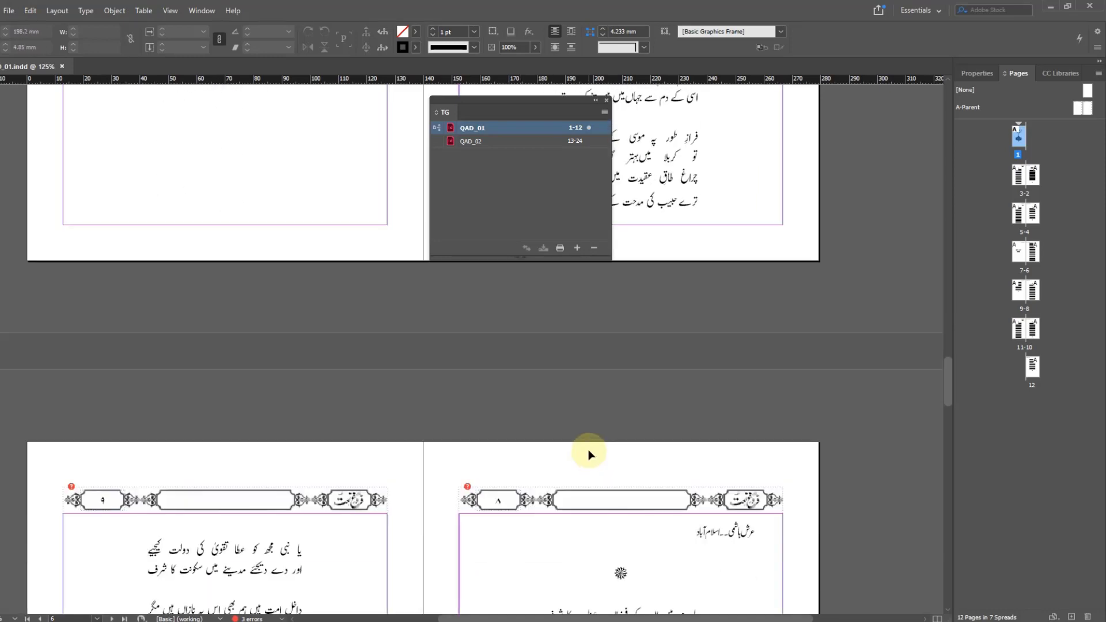
pyautogui.scroll(-12, 691, 434)
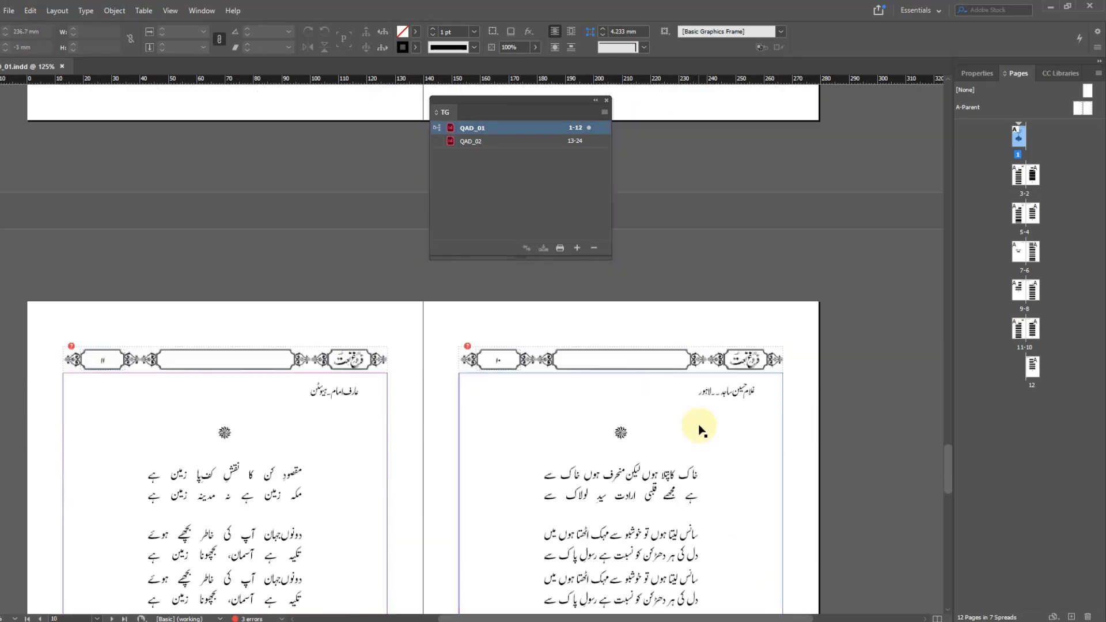
pyautogui.scroll(-12, 704, 416)
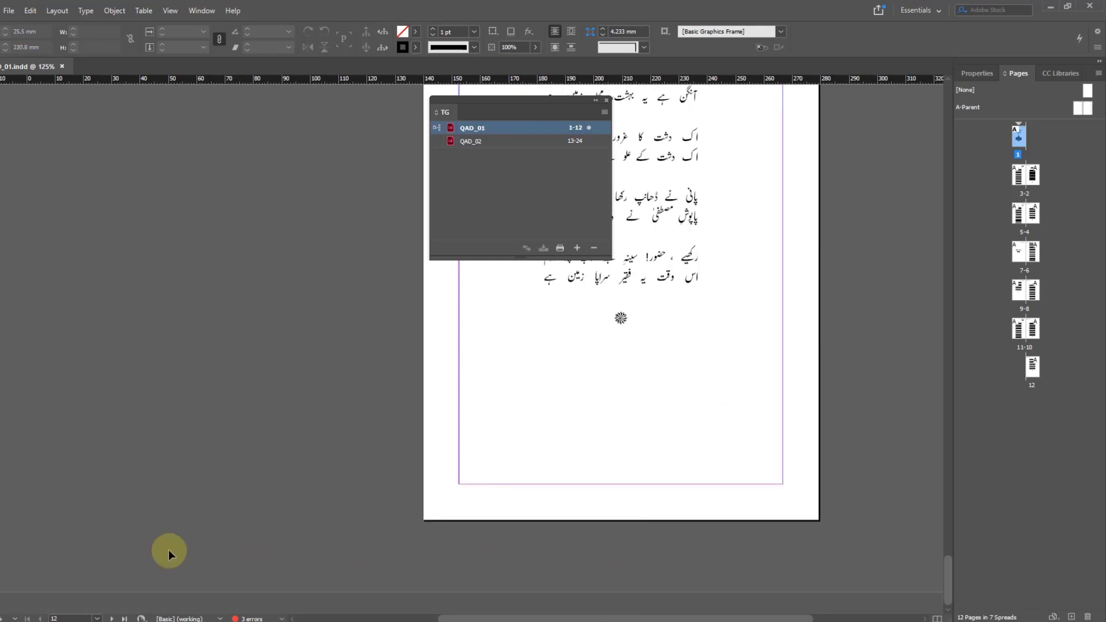
pyautogui.scroll(8, 543, 474)
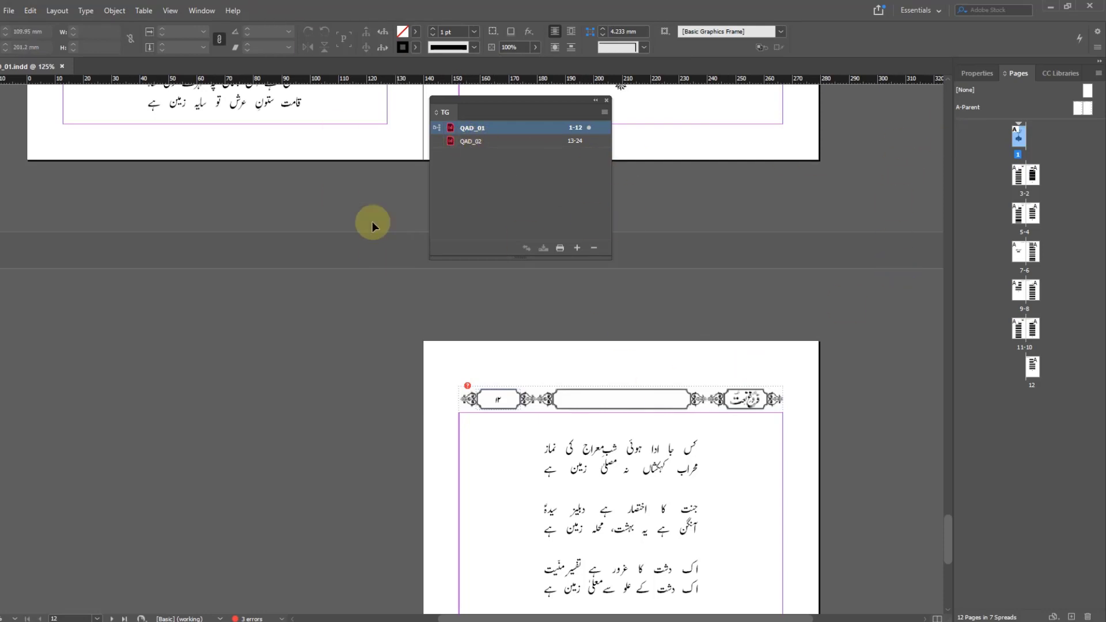
# Step: Show the Paragraph Styles panel and attach it directly below the TG book panel
pyautogui.click(199, 8)
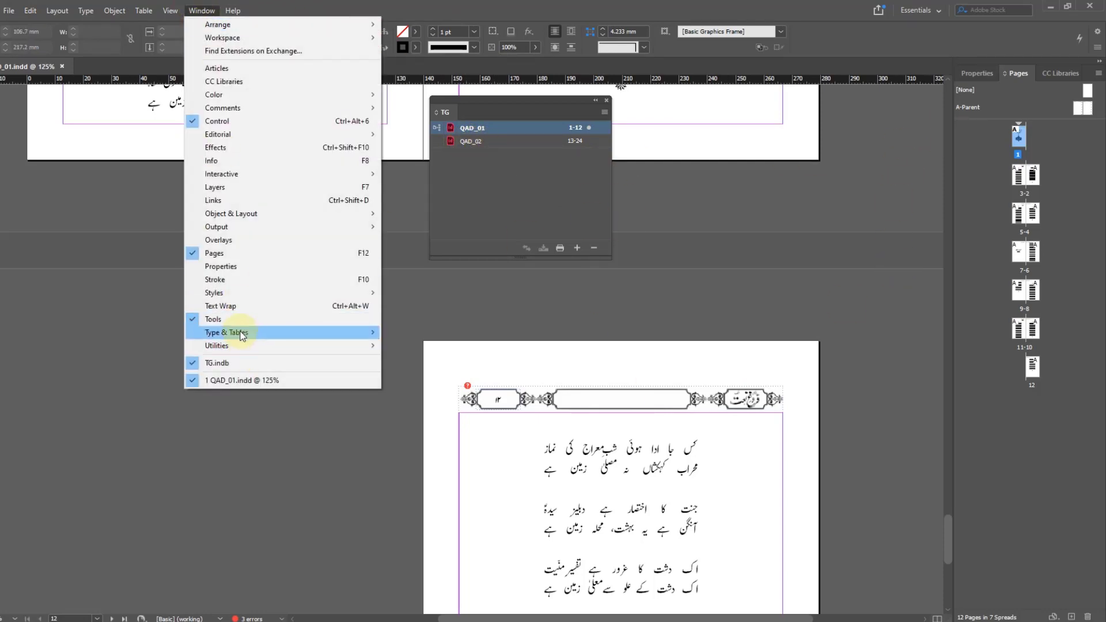
pyautogui.moveTo(229, 293)
pyautogui.click(440, 332)
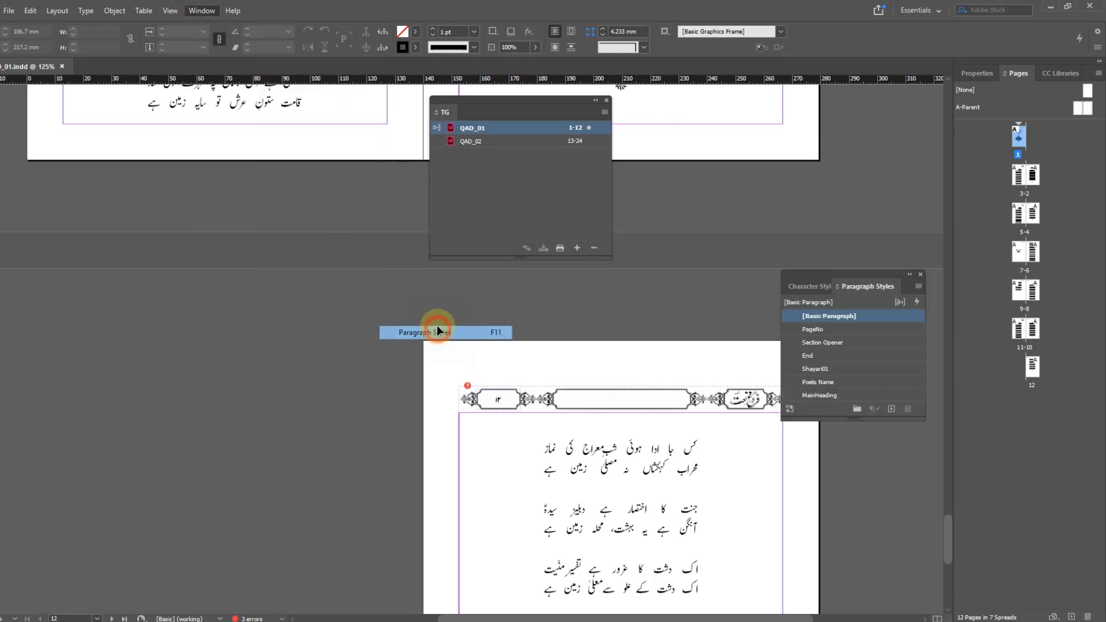
pyautogui.moveTo(821, 275); pyautogui.dragTo(474, 264)
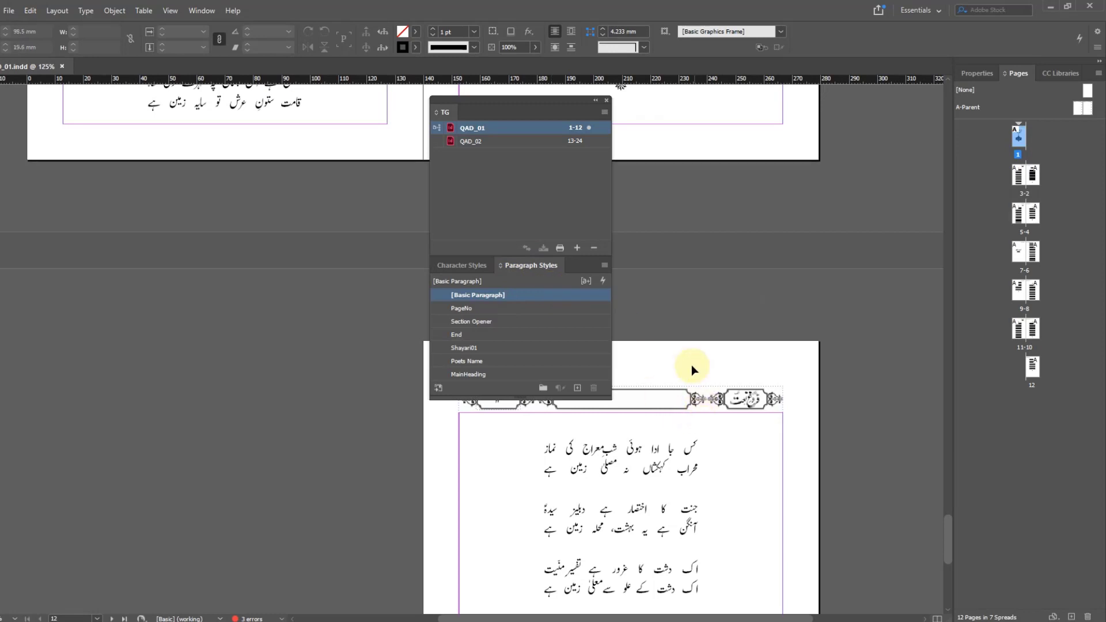
# Step: Enlarge the Paragraph Styles panel downward to leave room for QAD_01's full style list
pyautogui.scroll(5, 638, 343)
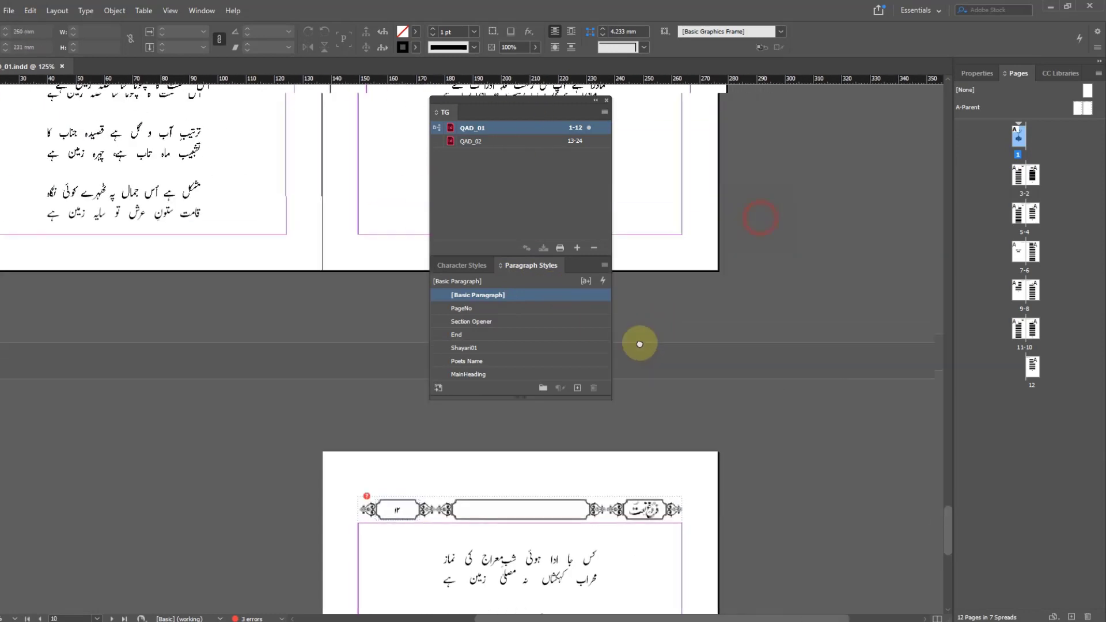
pyautogui.hscroll(3, 581, 460)
pyautogui.hscroll(2, 328, 223)
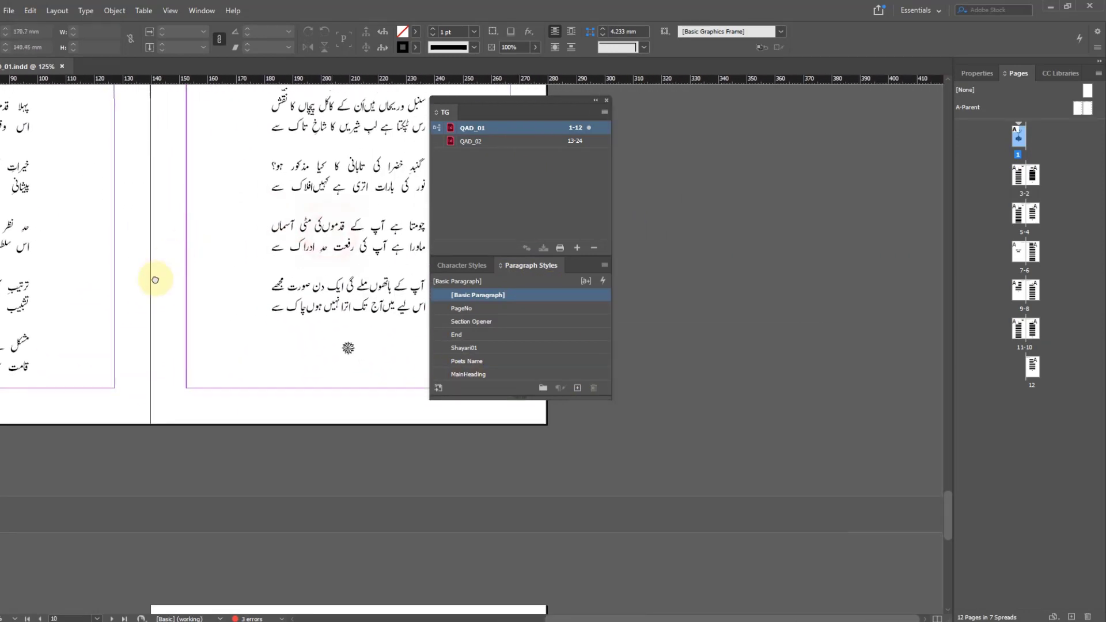
pyautogui.scroll(2, 153, 279)
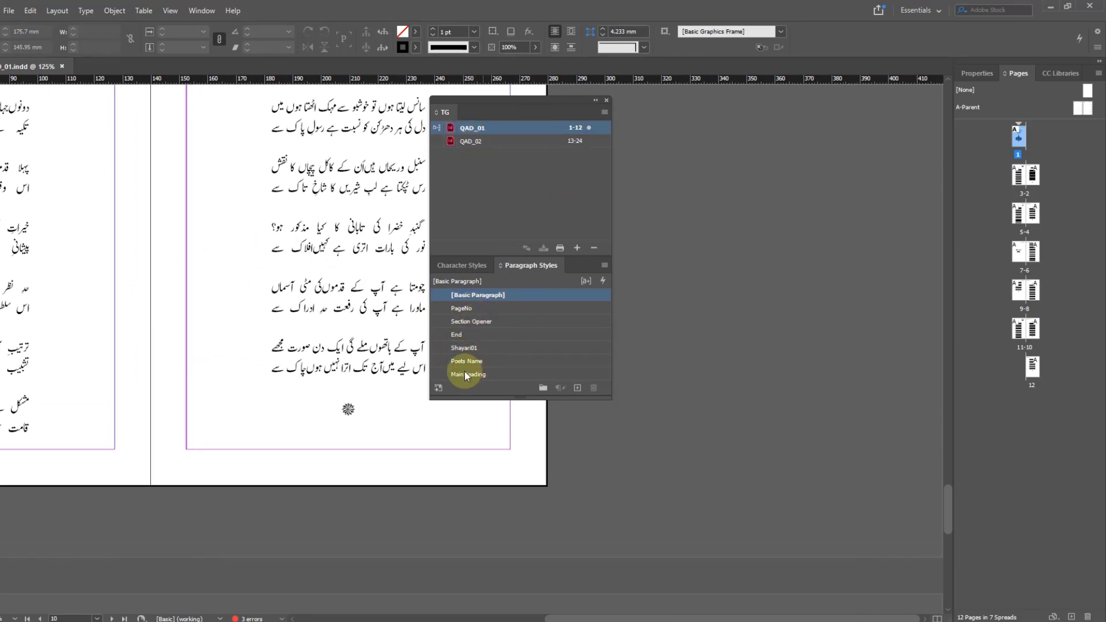
pyautogui.moveTo(519, 400); pyautogui.dragTo(520, 439)
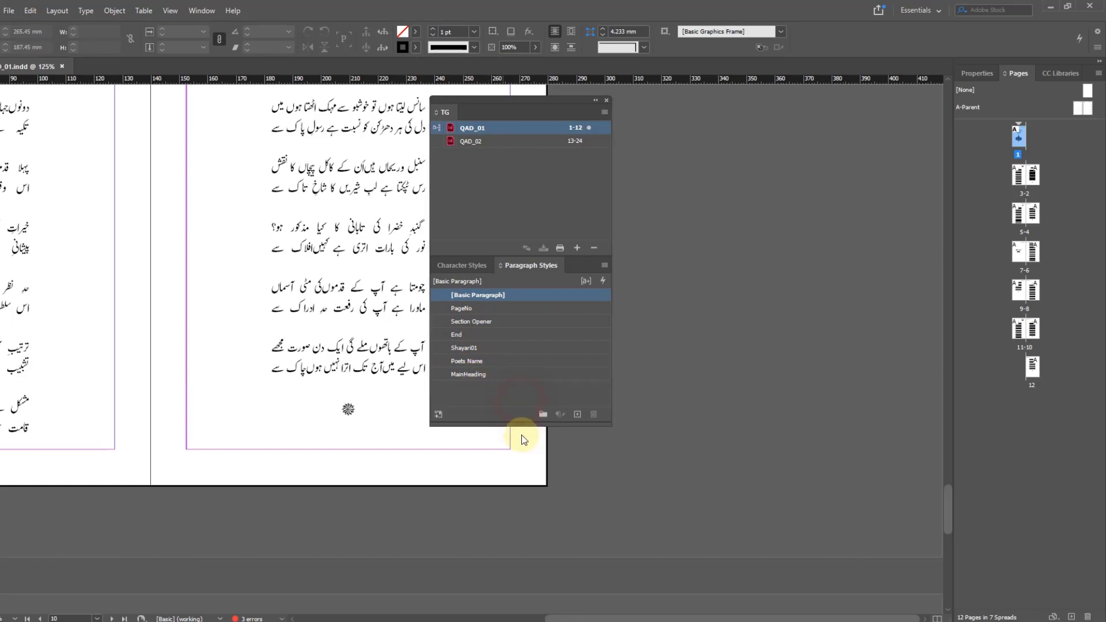
# Step: Open the QAD_02 document from the TG book and zoom in on the header page number of its first page
pyautogui.doubleClick(476, 142)
pyautogui.click(649, 334)
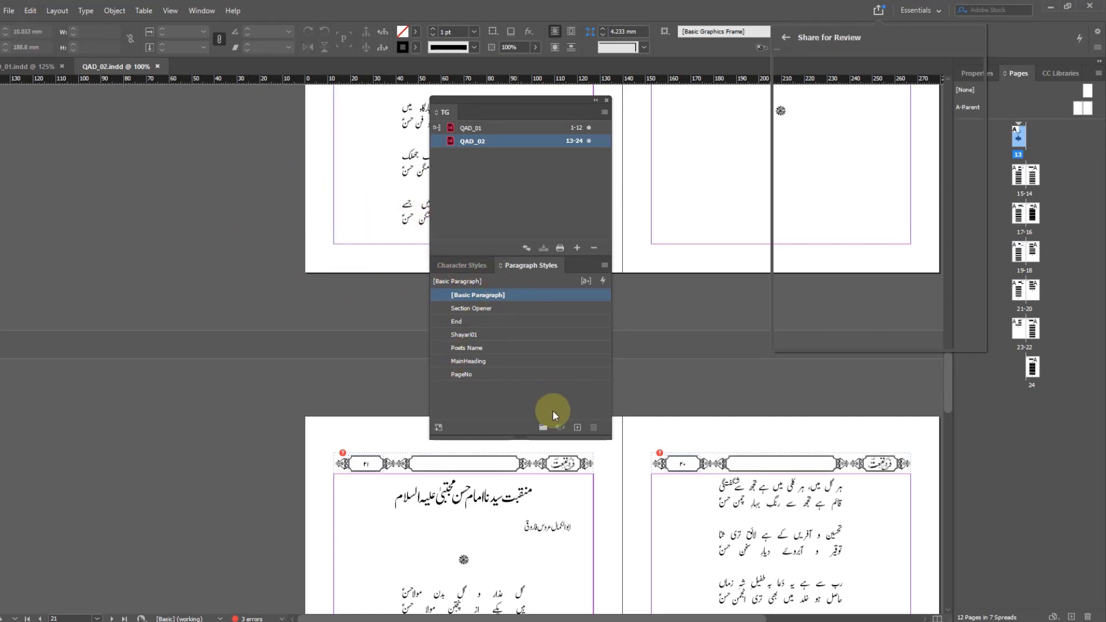
pyautogui.scroll(1, 703, 390)
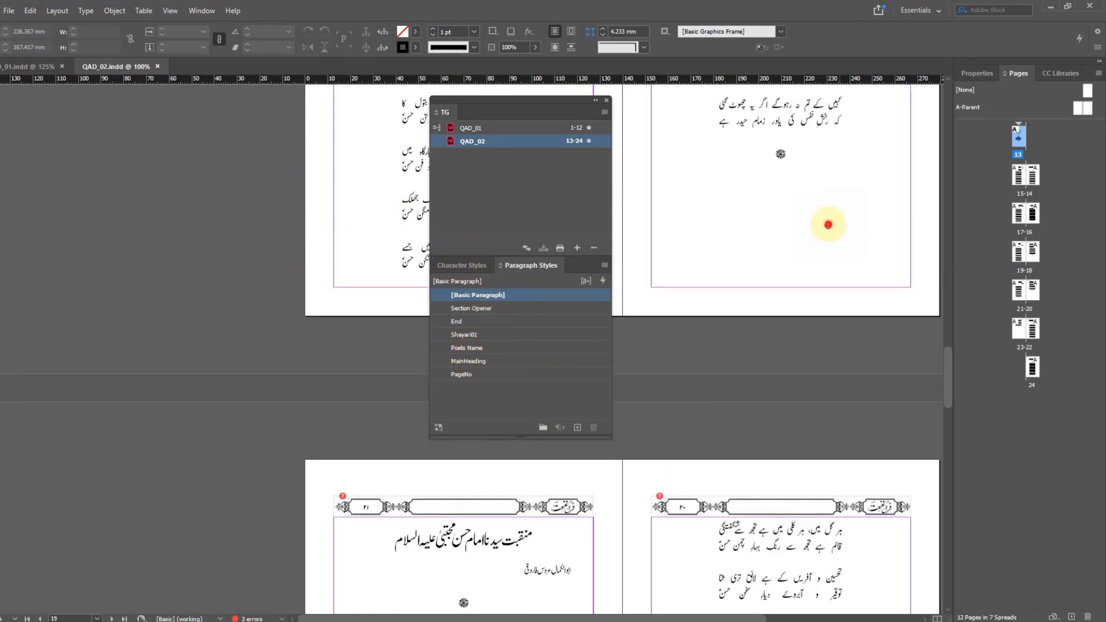
pyautogui.moveTo(828, 225); pyautogui.dragTo(630, 483)
pyautogui.scroll(14, 314, 261)
pyautogui.scroll(10, 314, 261)
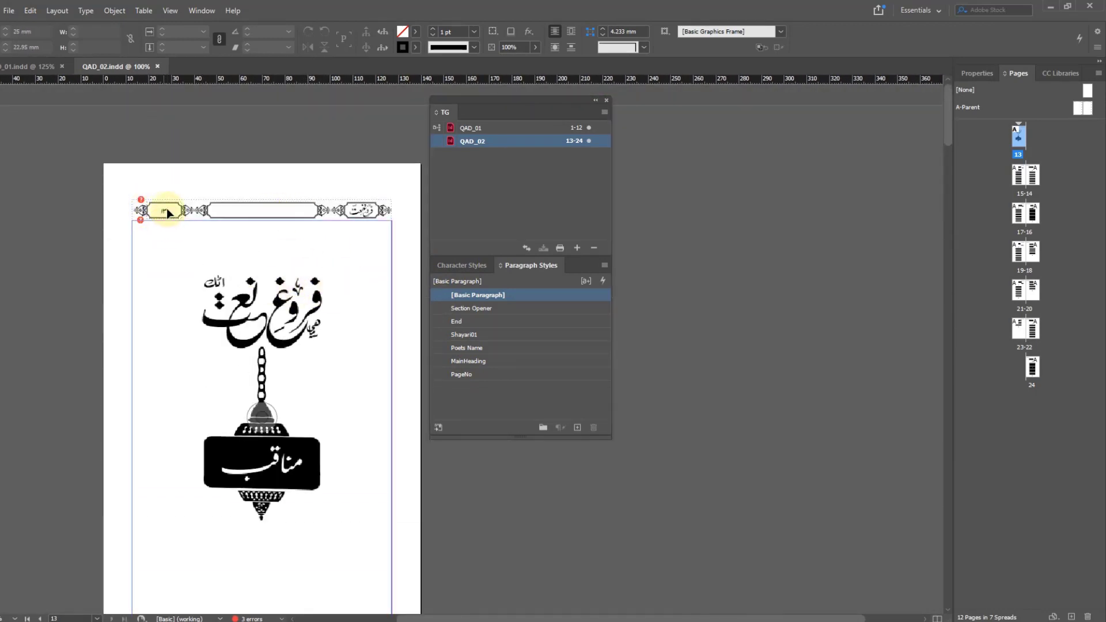
pyautogui.moveTo(227, 232); pyautogui.dragTo(193, 194)
pyautogui.moveTo(63, 123); pyautogui.dragTo(374, 333)
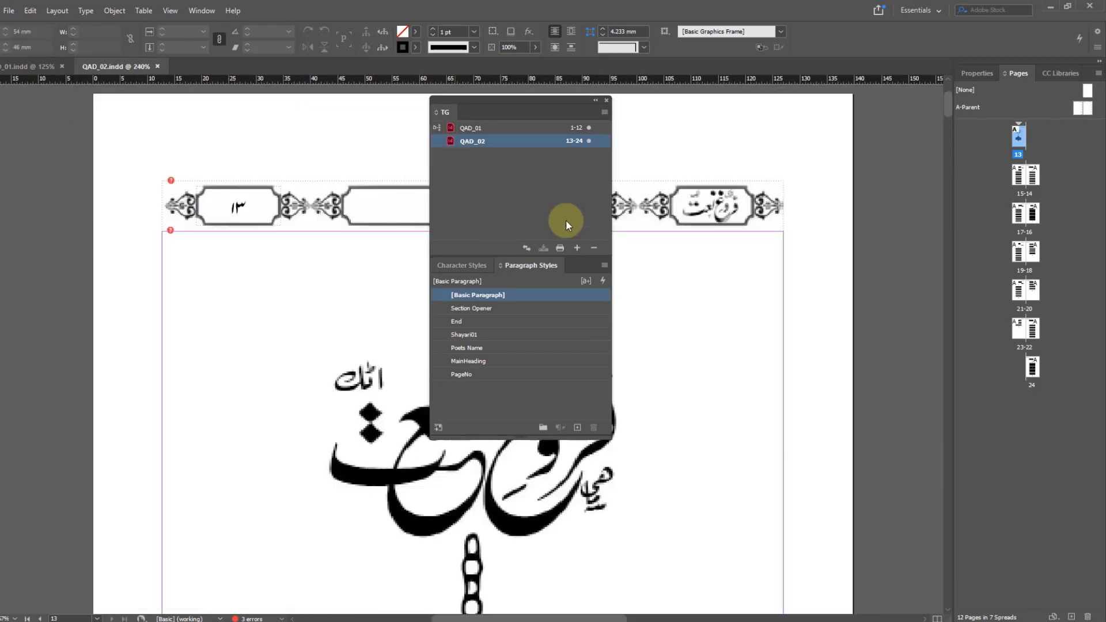
# Step: Zoom QAD_02 out to 150% and move the TG book and Paragraph Styles panel group clear of the first page
pyautogui.moveTo(328, 261); pyautogui.dragTo(201, 243)
pyautogui.keyDown('ctrl'); pyautogui.keyDown('alt'); pyautogui.click(262, 282); pyautogui.keyUp('alt'); pyautogui.keyUp('ctrl')
pyautogui.keyDown('ctrl'); pyautogui.keyDown('alt'); pyautogui.click(261, 281); pyautogui.keyUp('alt'); pyautogui.keyUp('ctrl')
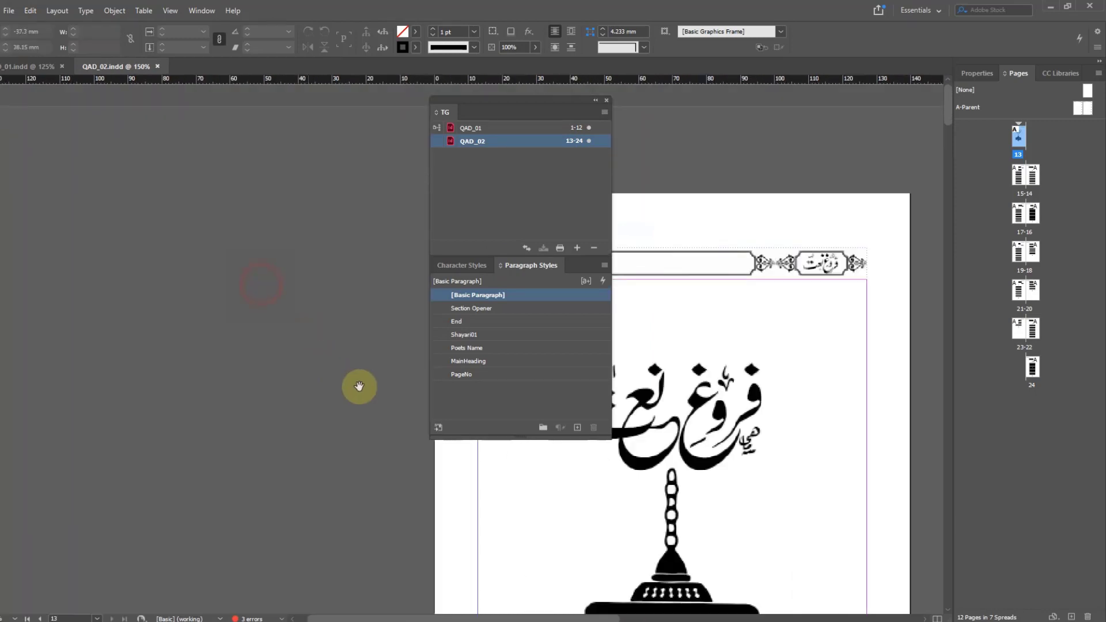
pyautogui.moveTo(357, 388); pyautogui.dragTo(92, 296)
pyautogui.moveTo(329, 295); pyautogui.dragTo(193, 292)
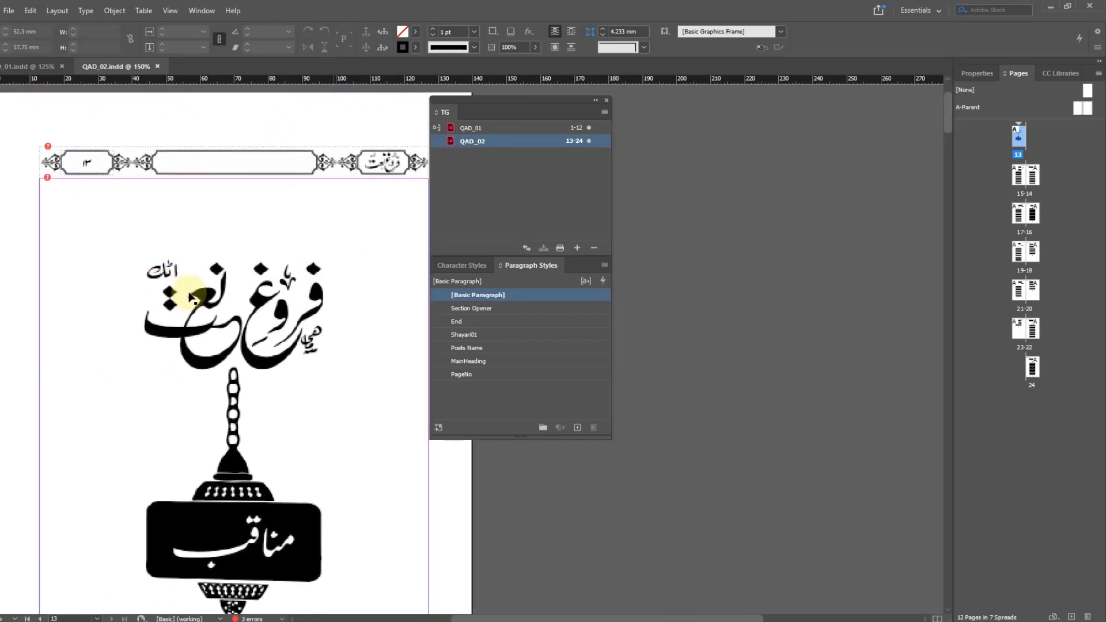
pyautogui.moveTo(499, 99); pyautogui.dragTo(553, 97)
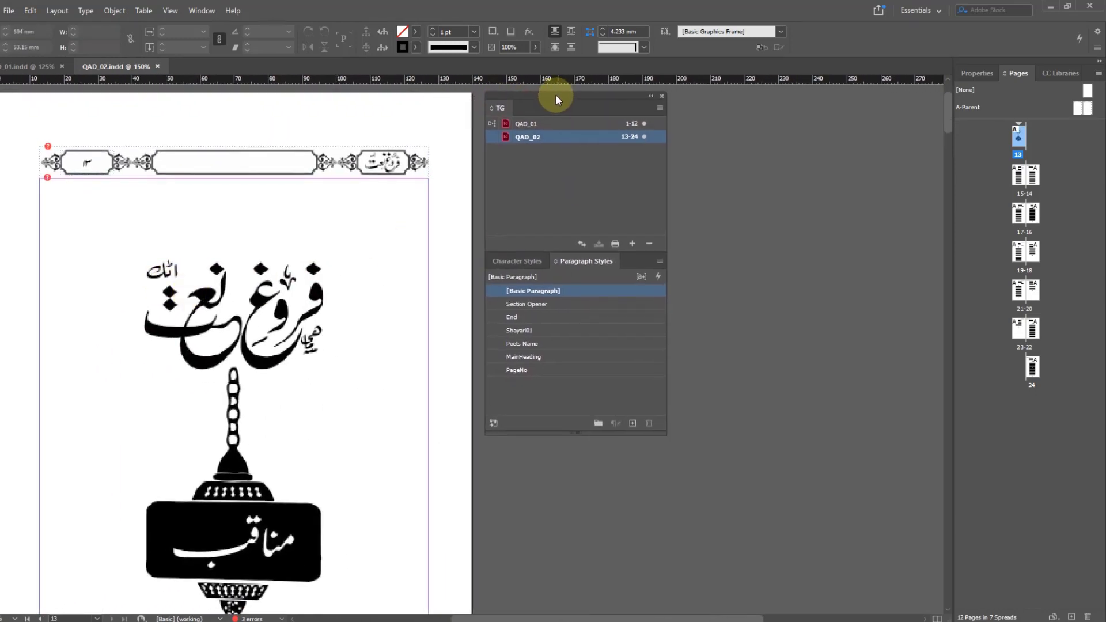
# Step: Examine the header page numbers, headings, poet names and verses on pages 13 through 24 of QAD_02
pyautogui.scroll(-5, 397, 273)
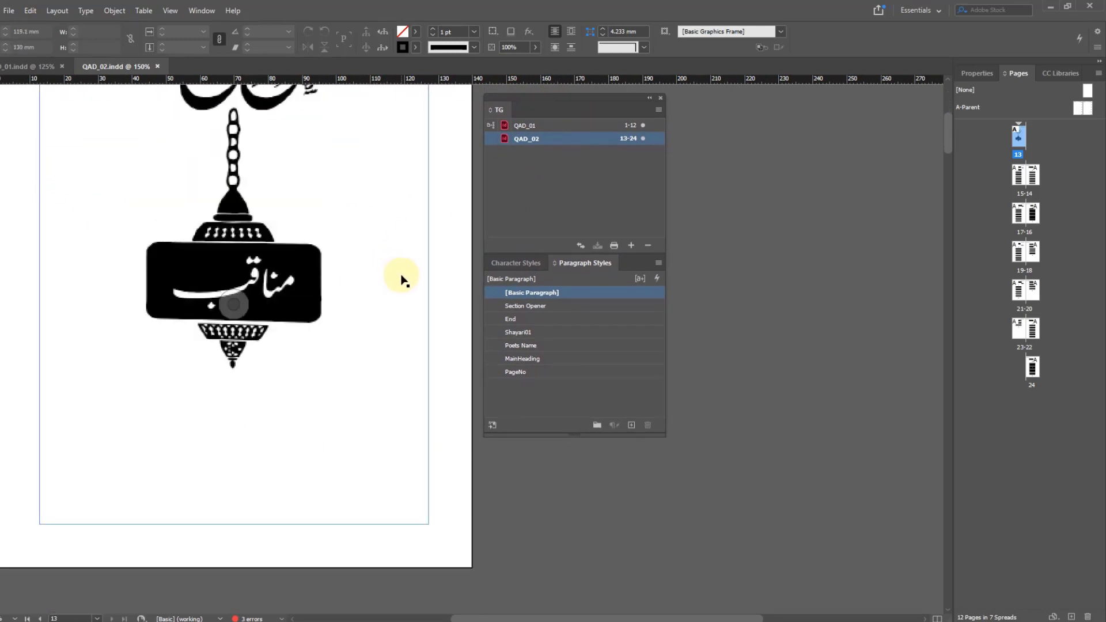
pyautogui.scroll(-10, 390, 288)
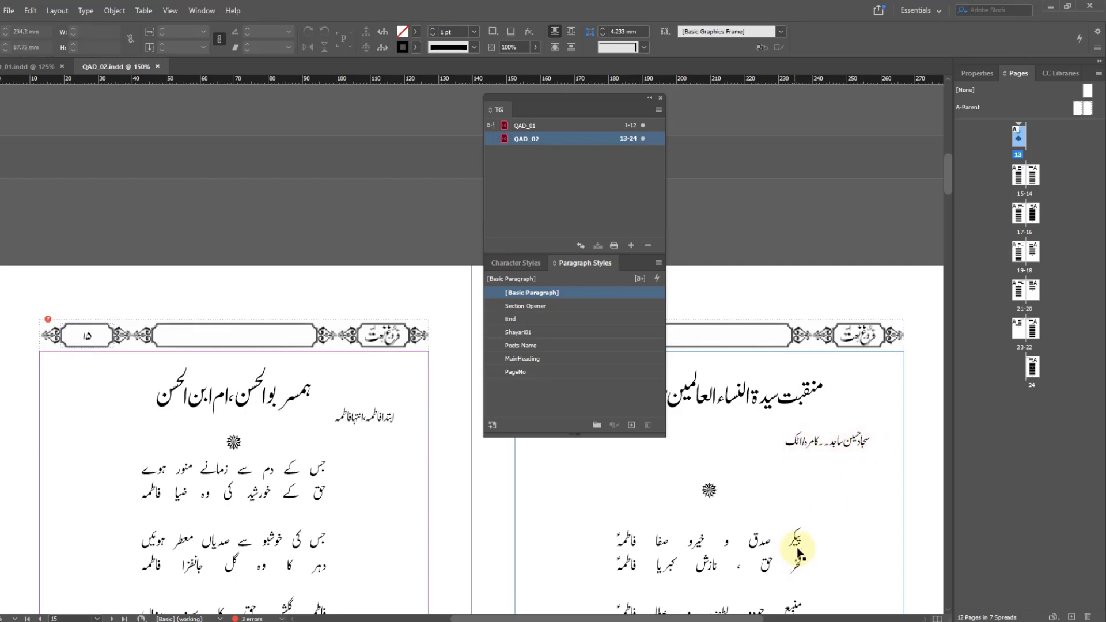
pyautogui.scroll(-3, 784, 425)
pyautogui.scroll(-18, 757, 437)
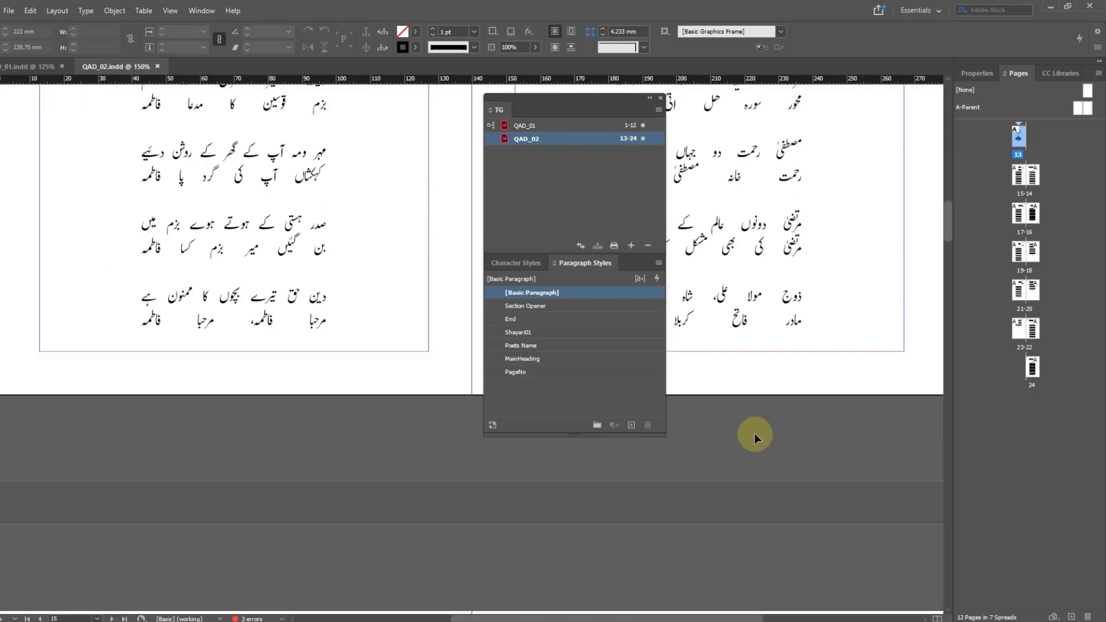
pyautogui.scroll(-1, 758, 429)
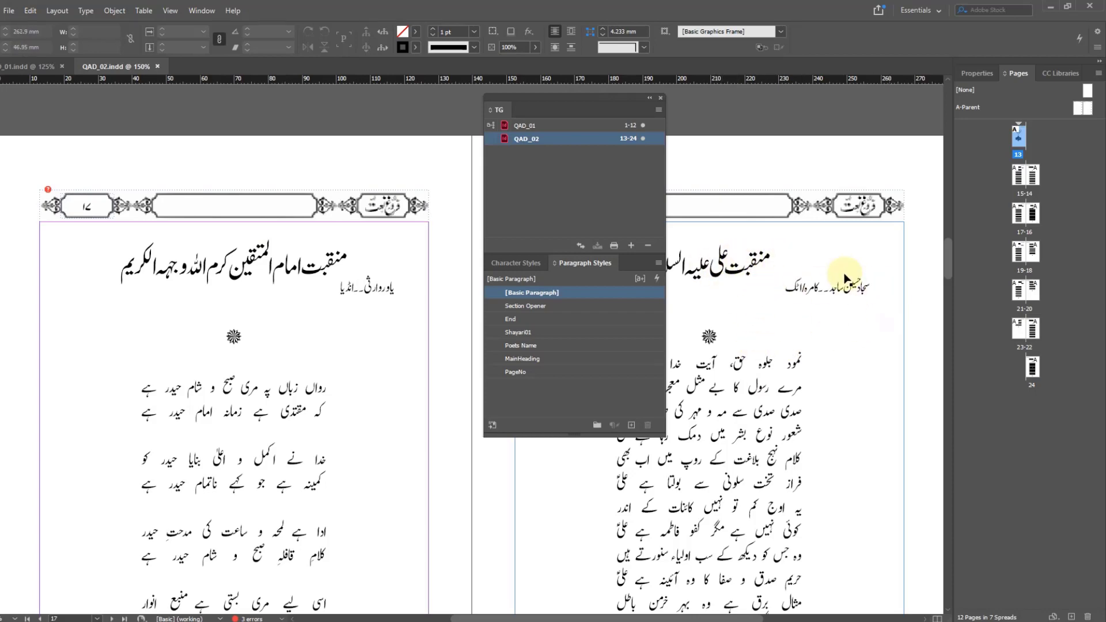
pyautogui.scroll(-15, 340, 410)
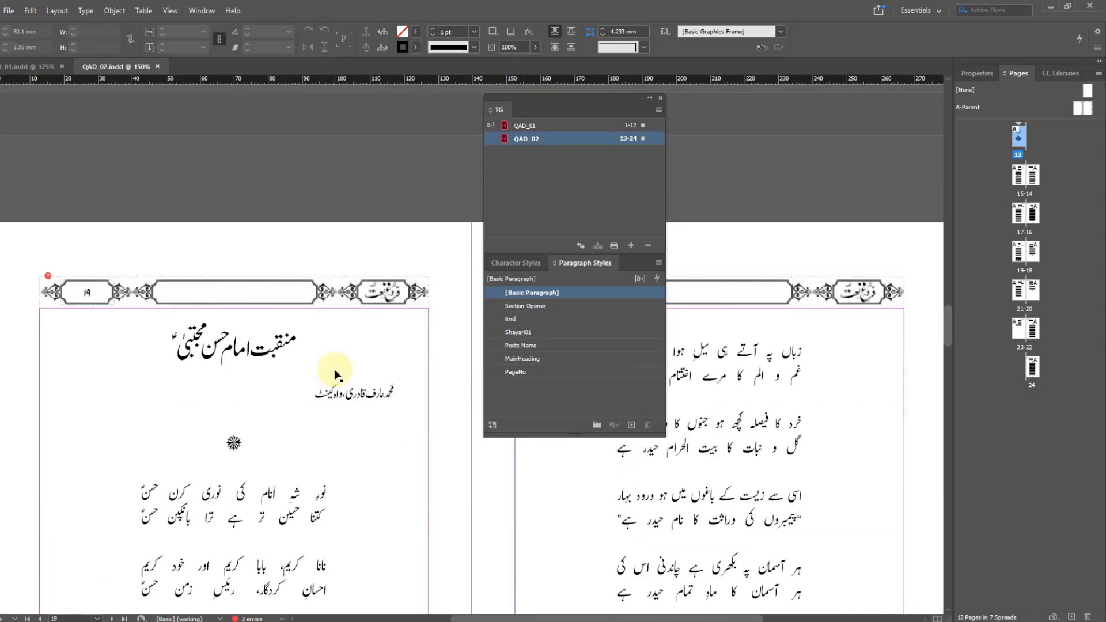
pyautogui.scroll(-10, 347, 366)
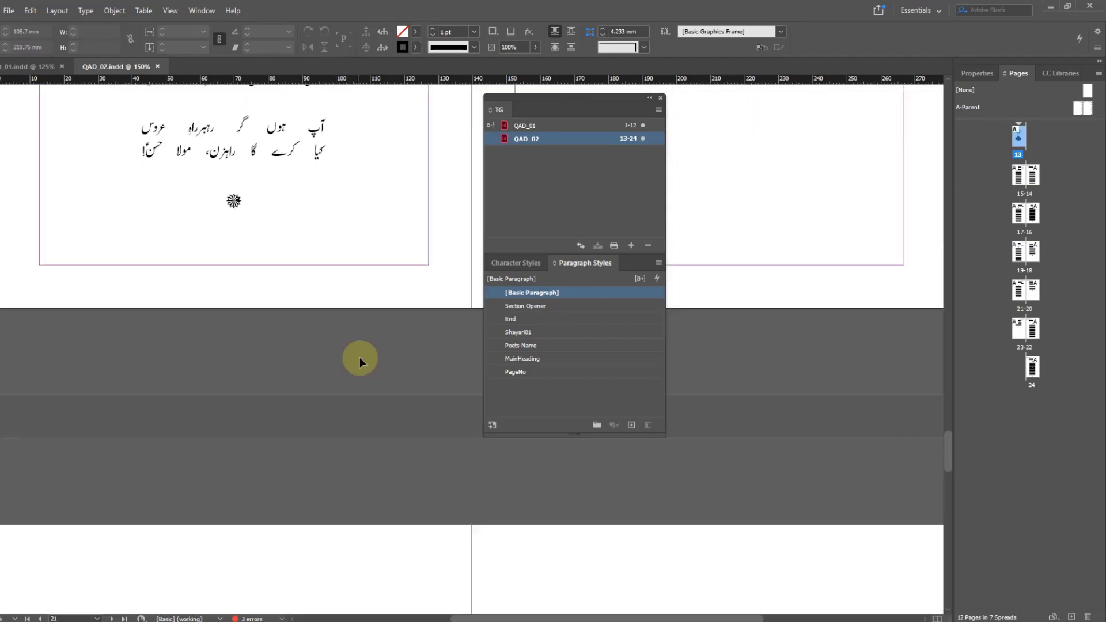
pyautogui.scroll(-10, 358, 355)
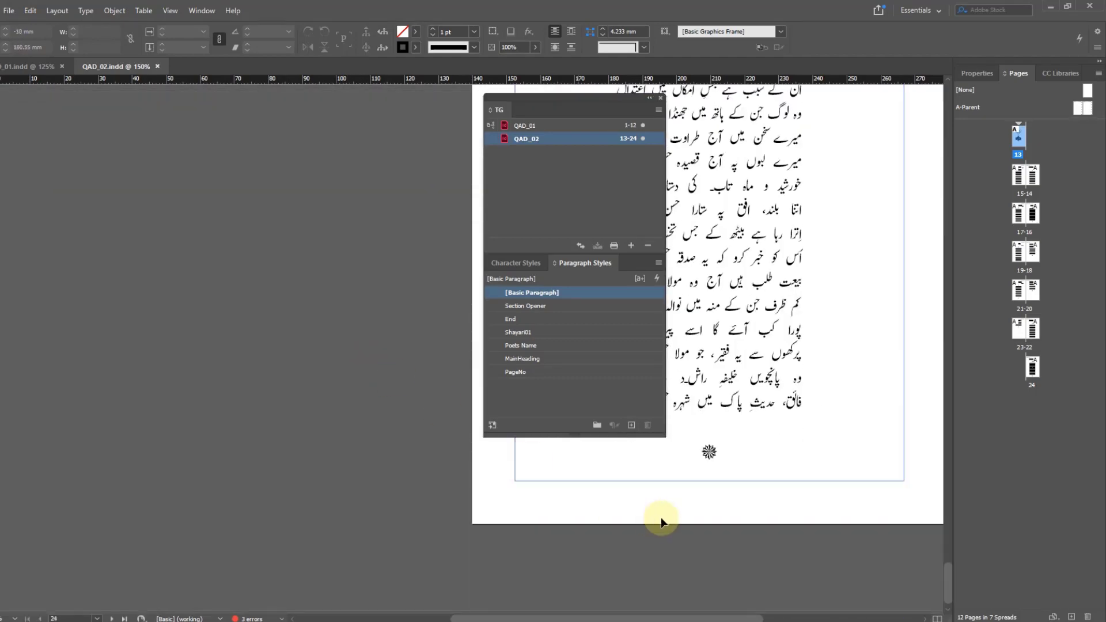
pyautogui.moveTo(840, 270); pyautogui.dragTo(402, 495)
pyautogui.scroll(1, 402, 496)
pyautogui.click(121, 129)
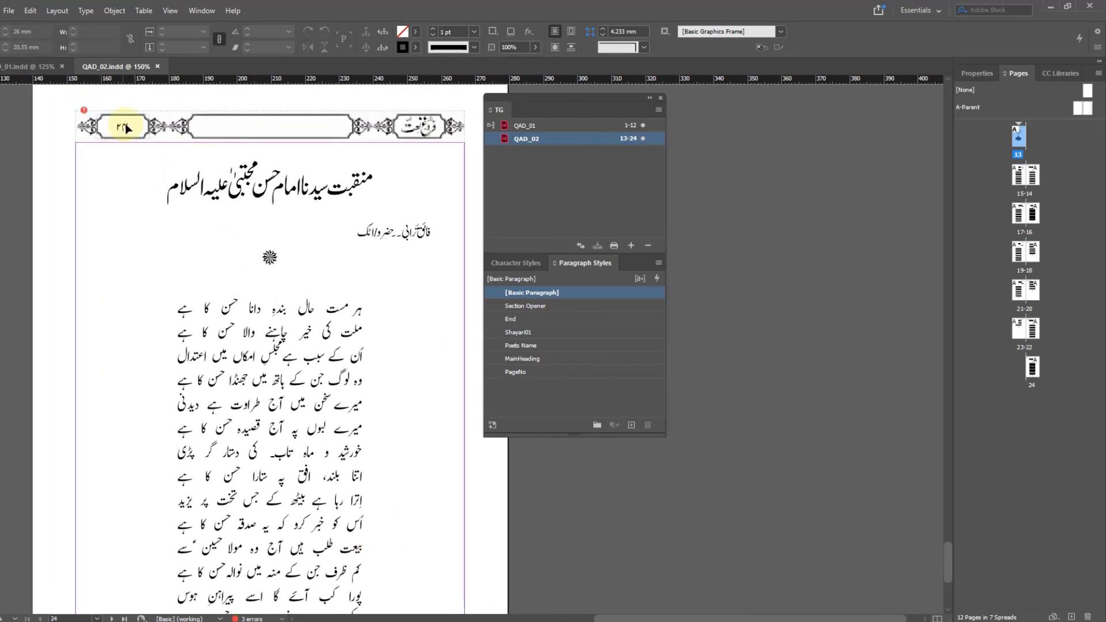
pyautogui.click(199, 177)
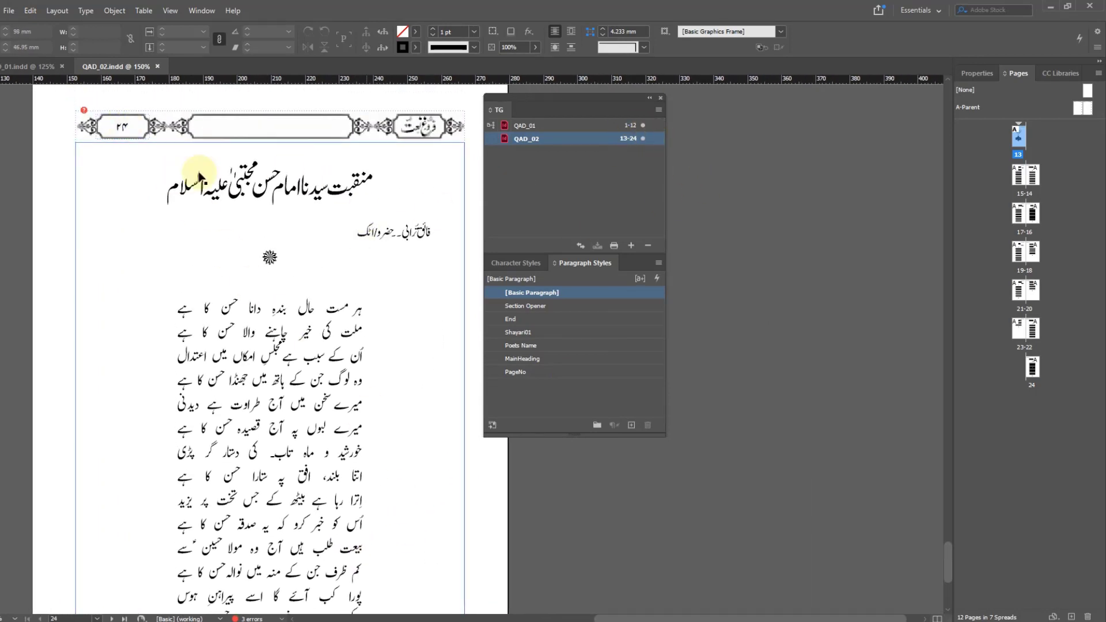
pyautogui.click(386, 182)
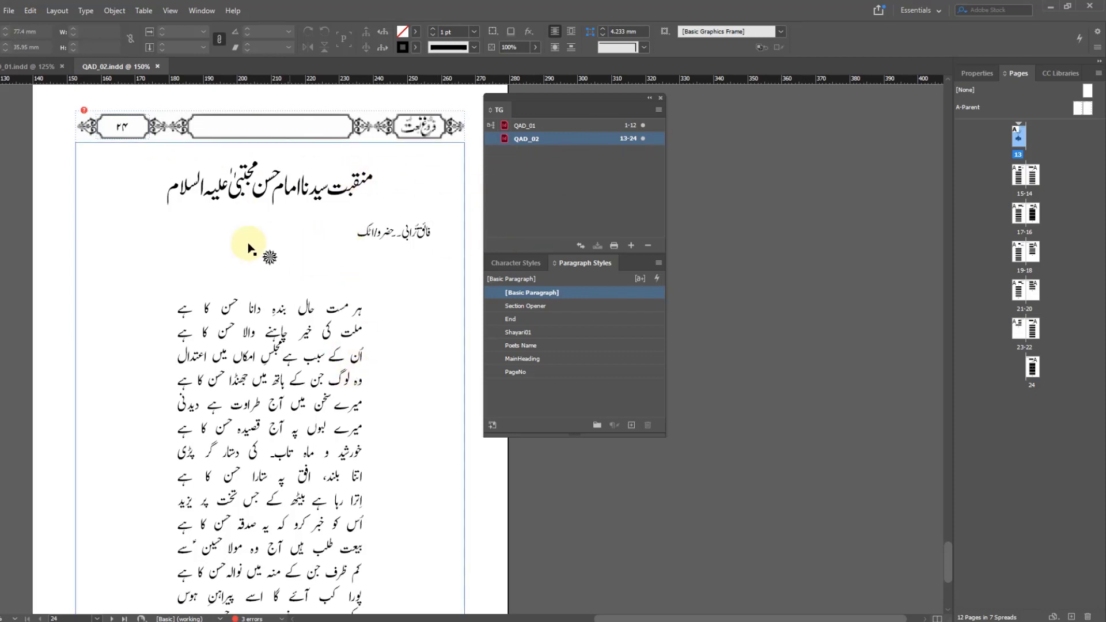
pyautogui.moveTo(369, 223); pyautogui.dragTo(329, 269)
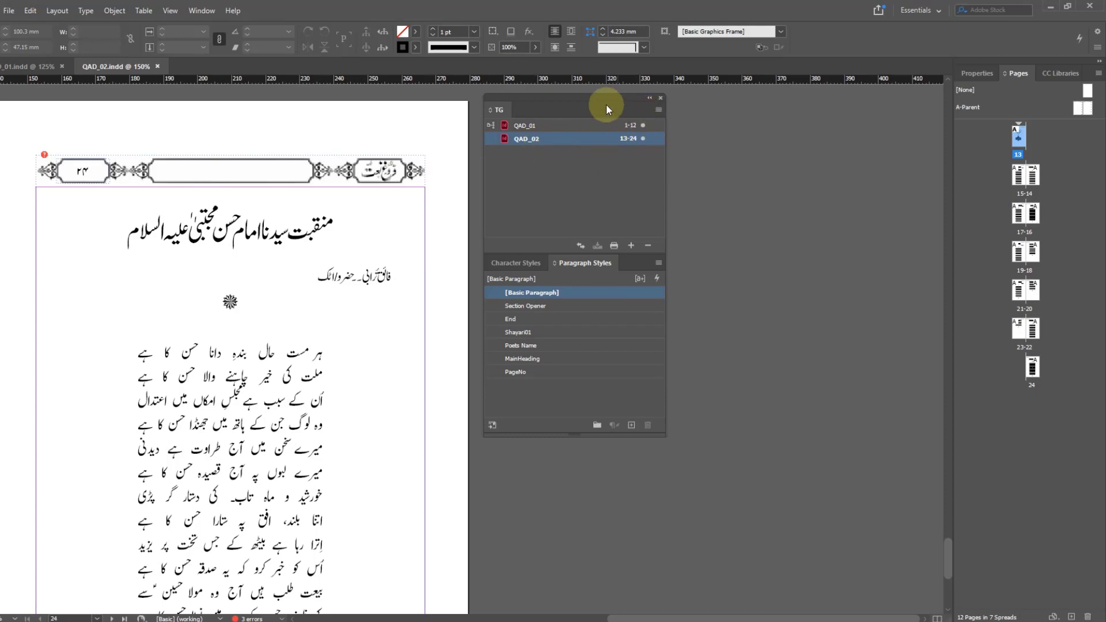
# Step: Shift the panel group closer to the page and review the TG book's page numbering options, including the page order choices
pyautogui.moveTo(604, 100); pyautogui.dragTo(544, 109)
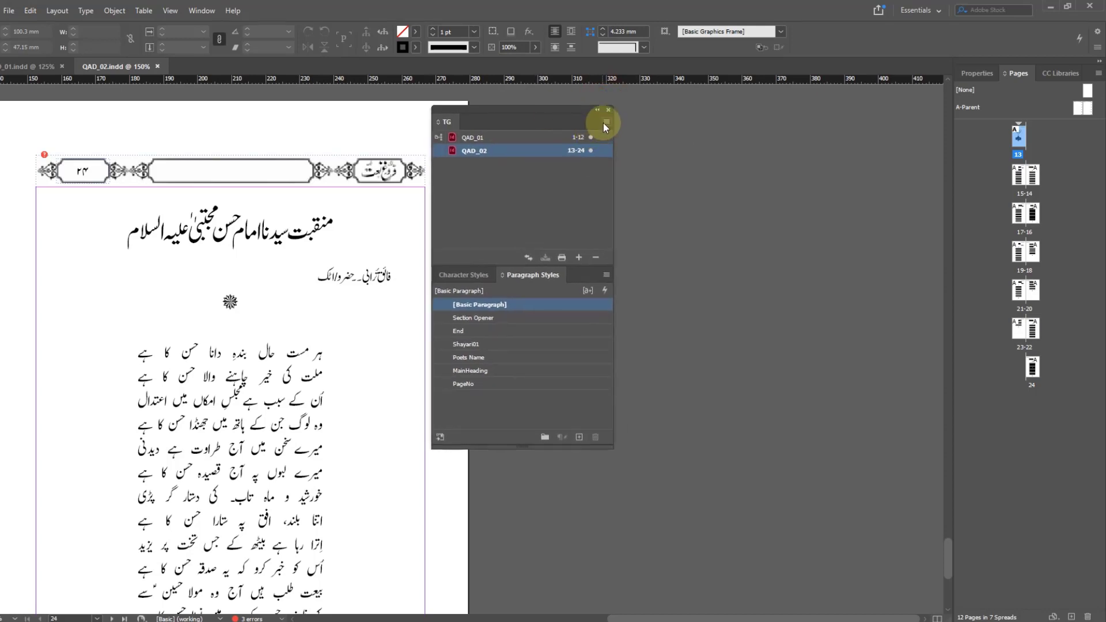
pyautogui.click(607, 121)
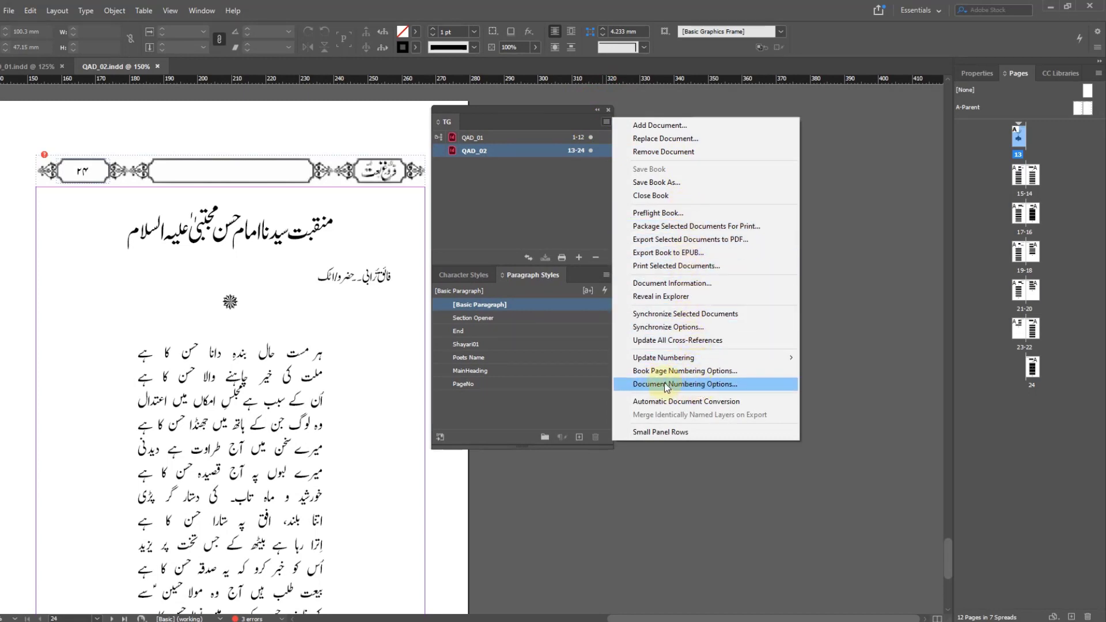
pyautogui.click(685, 371)
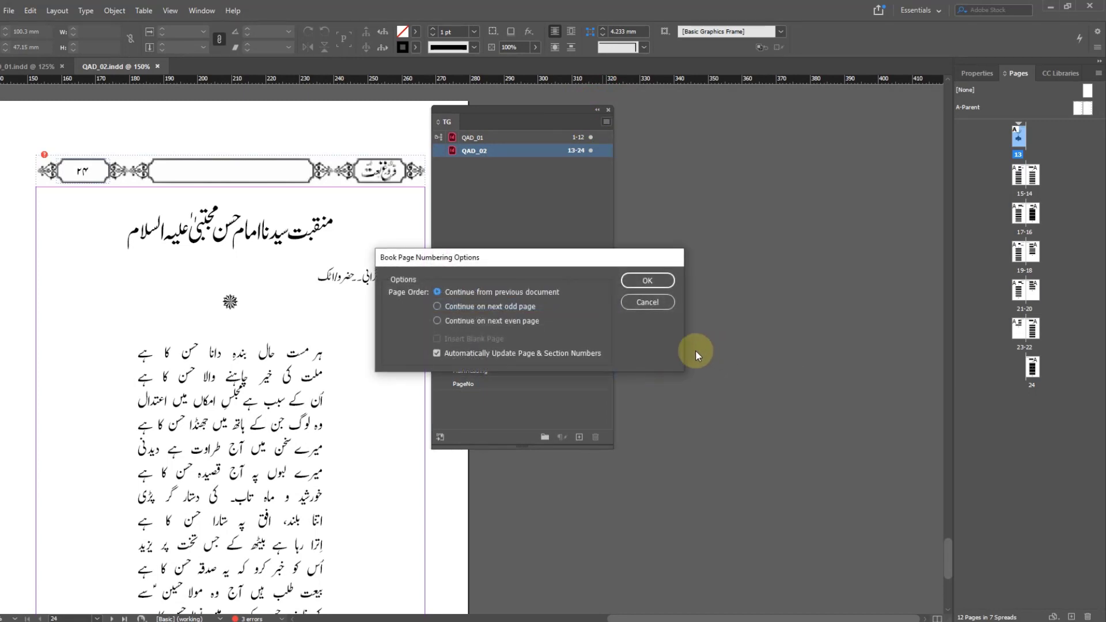
pyautogui.click(653, 306)
# Step: Review QAD_02's document numbering options, including a fixed starting page and the available page number styles, and dismiss them
pyautogui.click(607, 124)
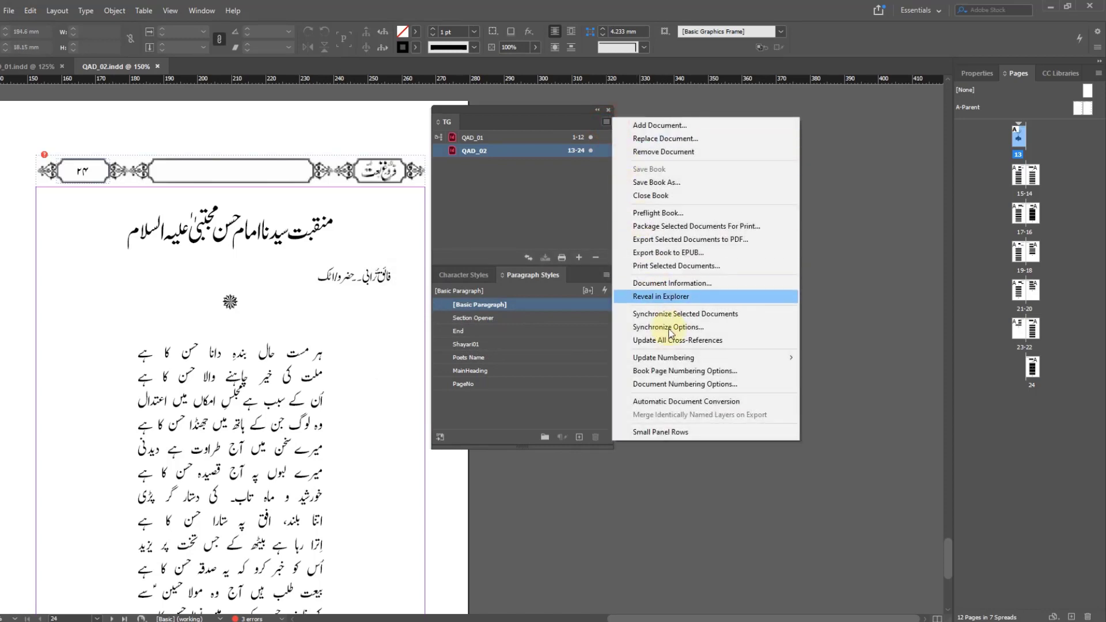
pyautogui.click(608, 383)
pyautogui.moveTo(568, 180); pyautogui.dragTo(533, 230)
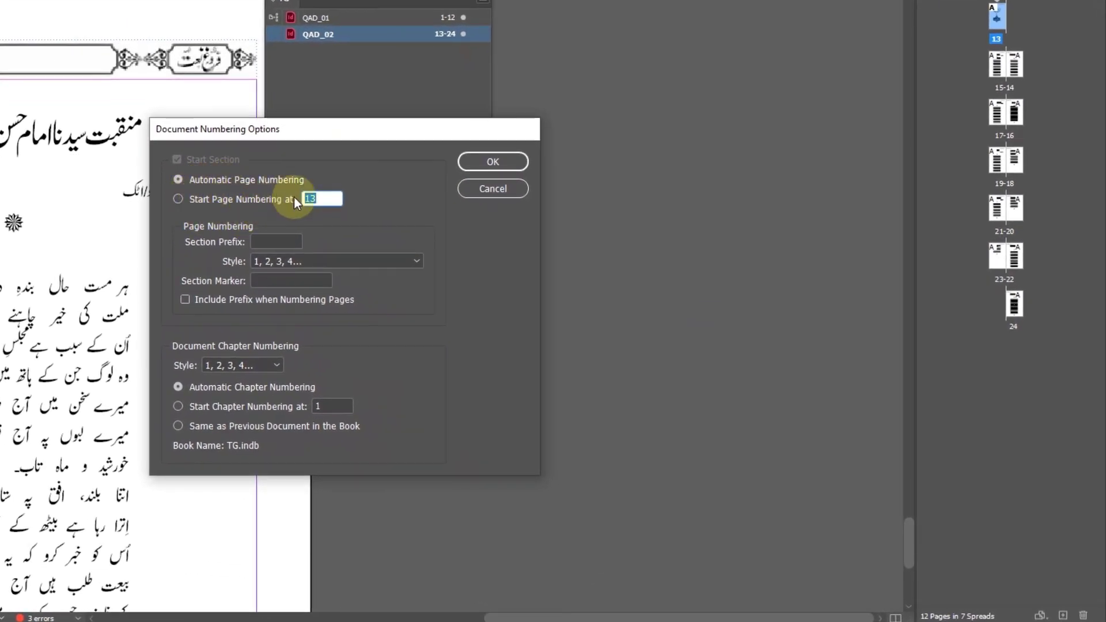
pyautogui.click(180, 199)
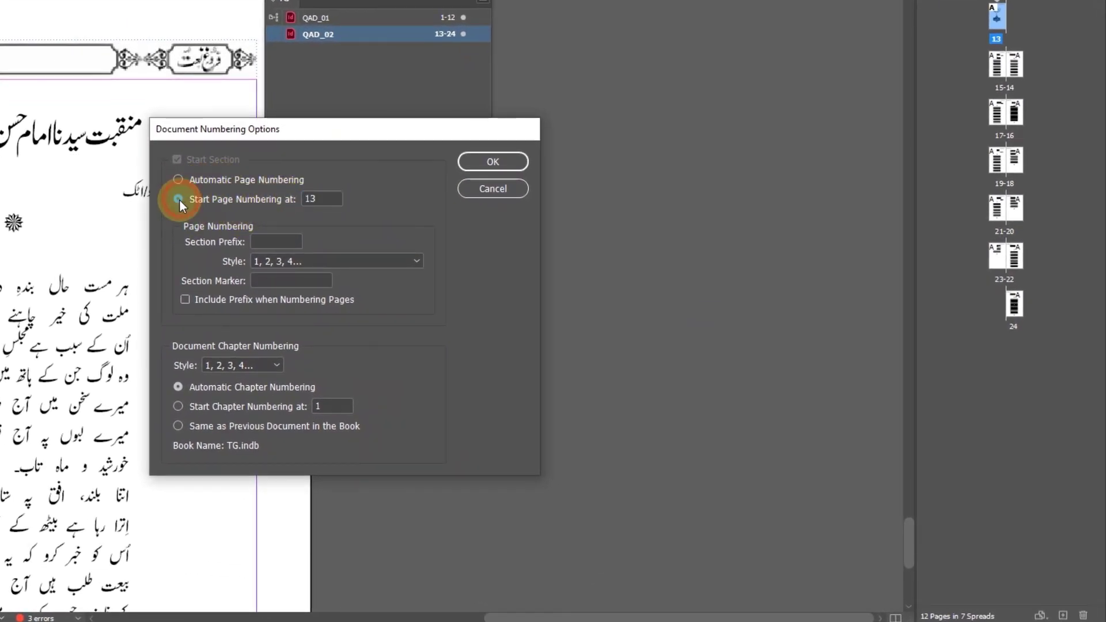
pyautogui.doubleClick(339, 199)
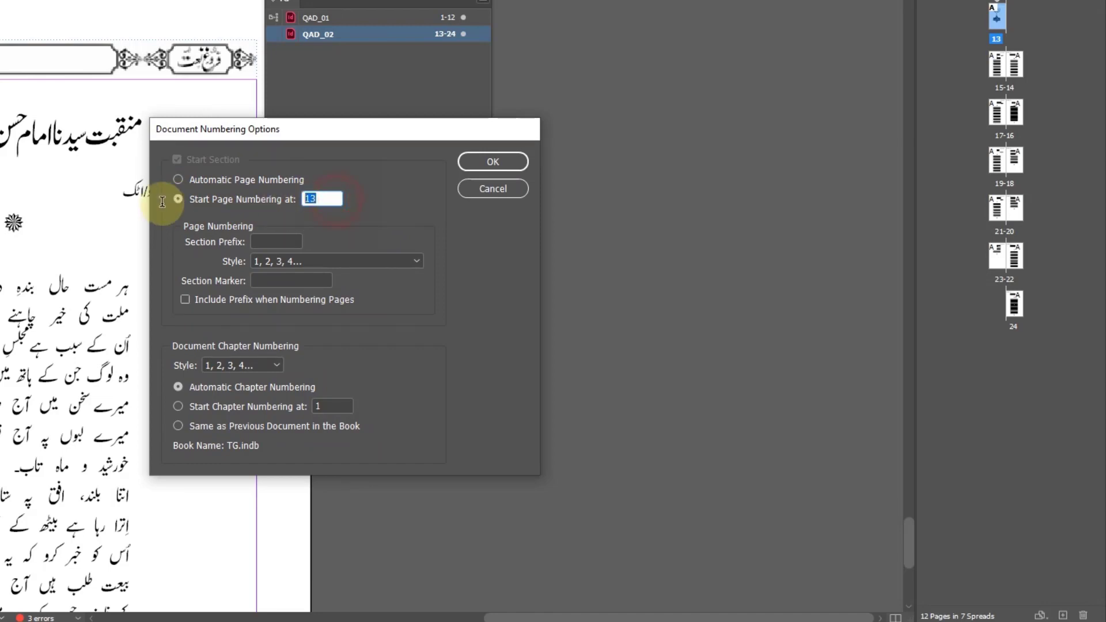
pyautogui.click(416, 261)
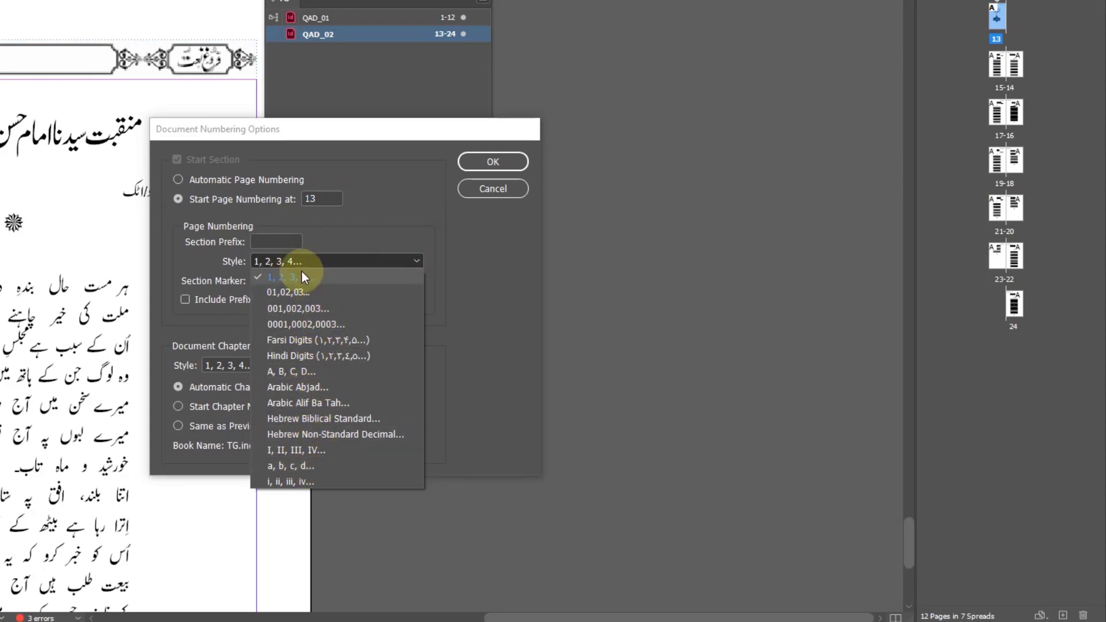
pyautogui.click(385, 212)
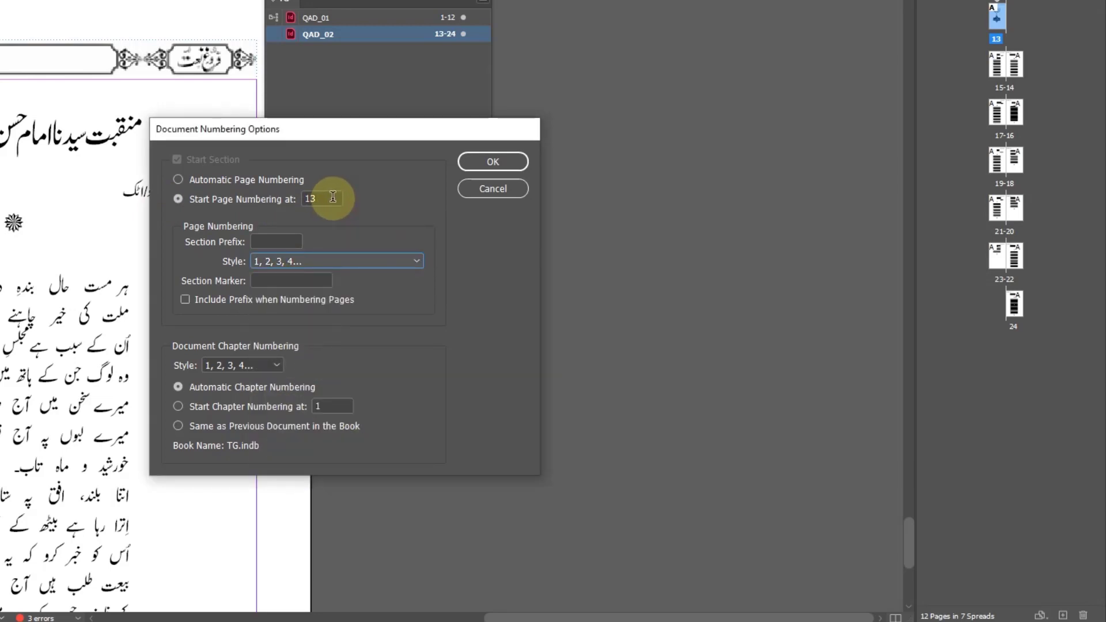
pyautogui.click(491, 190)
# Step: Set QAD_01's page numbering style to I, II, III, IV... in its document numbering options
pyautogui.click(369, 17)
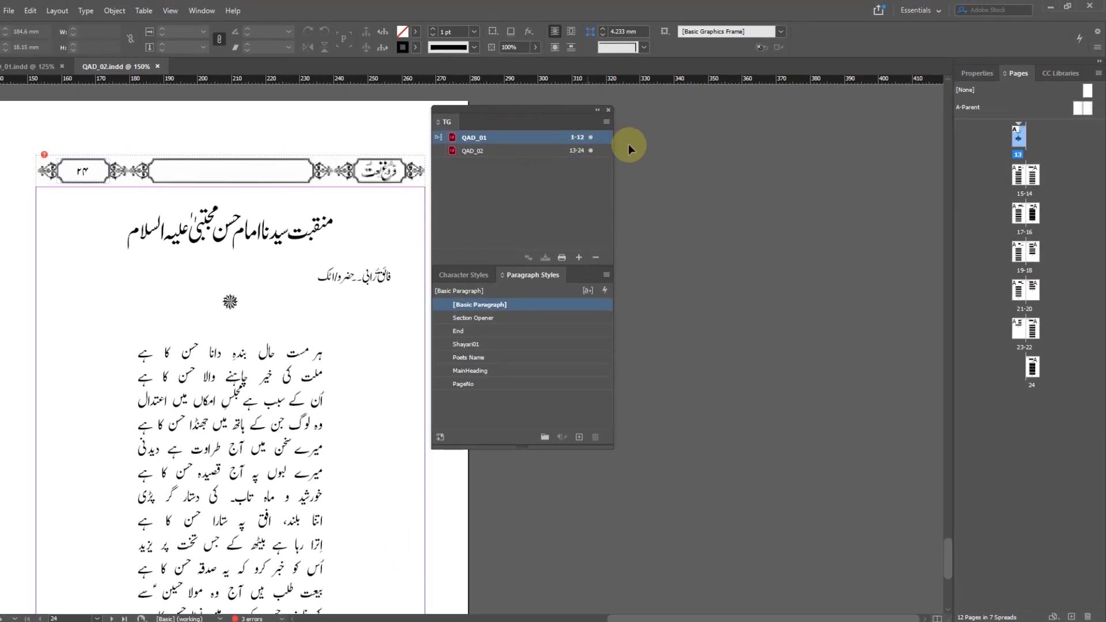
pyautogui.click(607, 122)
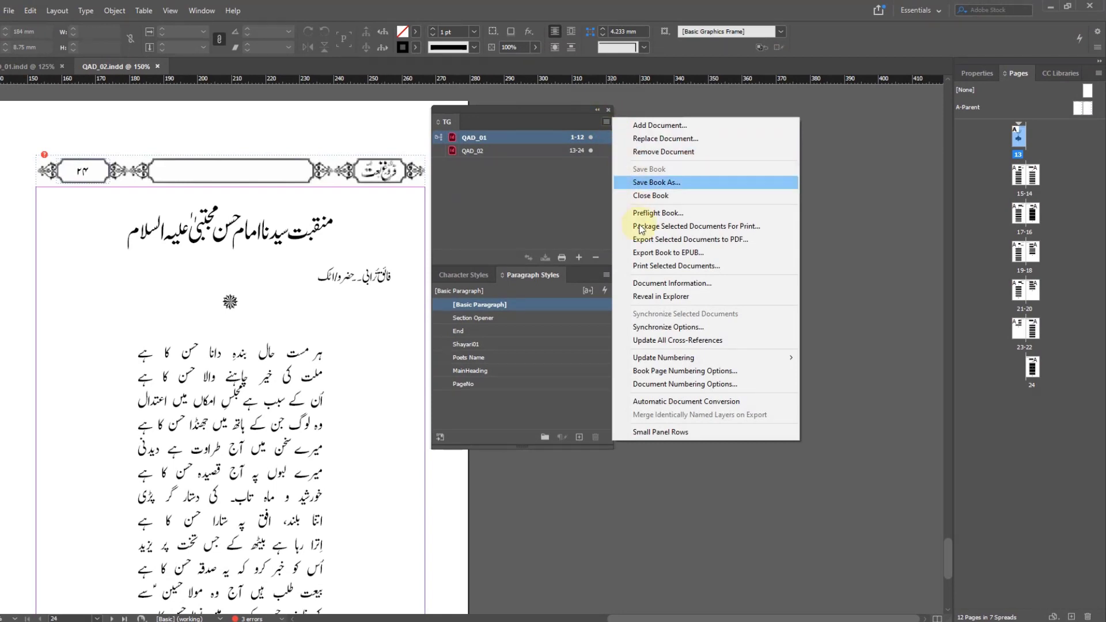
pyautogui.click(697, 384)
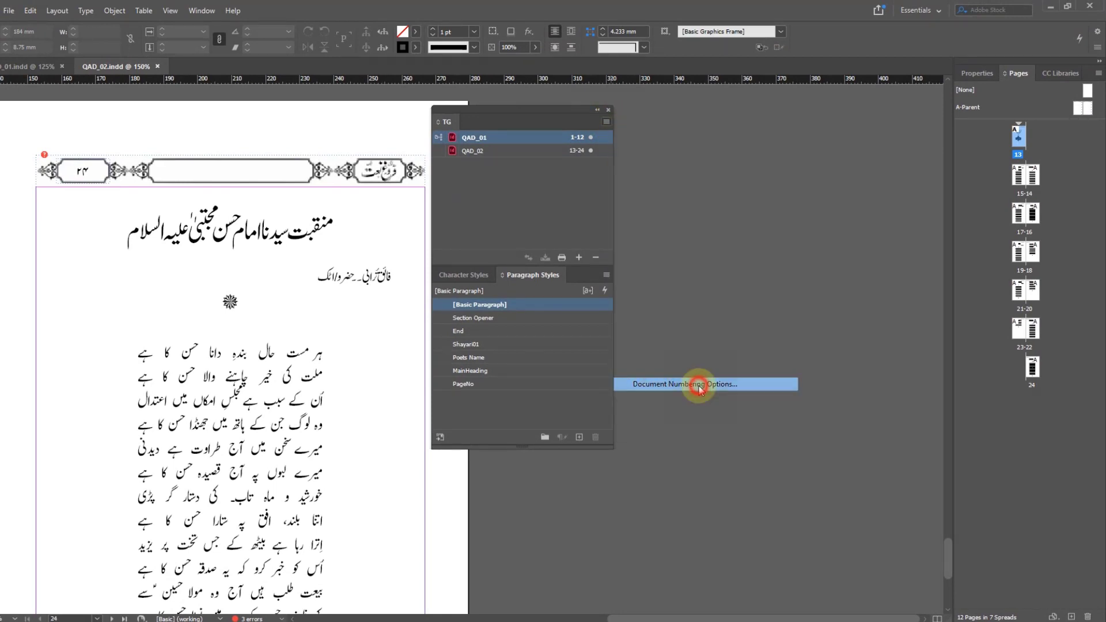
pyautogui.moveTo(558, 238); pyautogui.dragTo(289, 124)
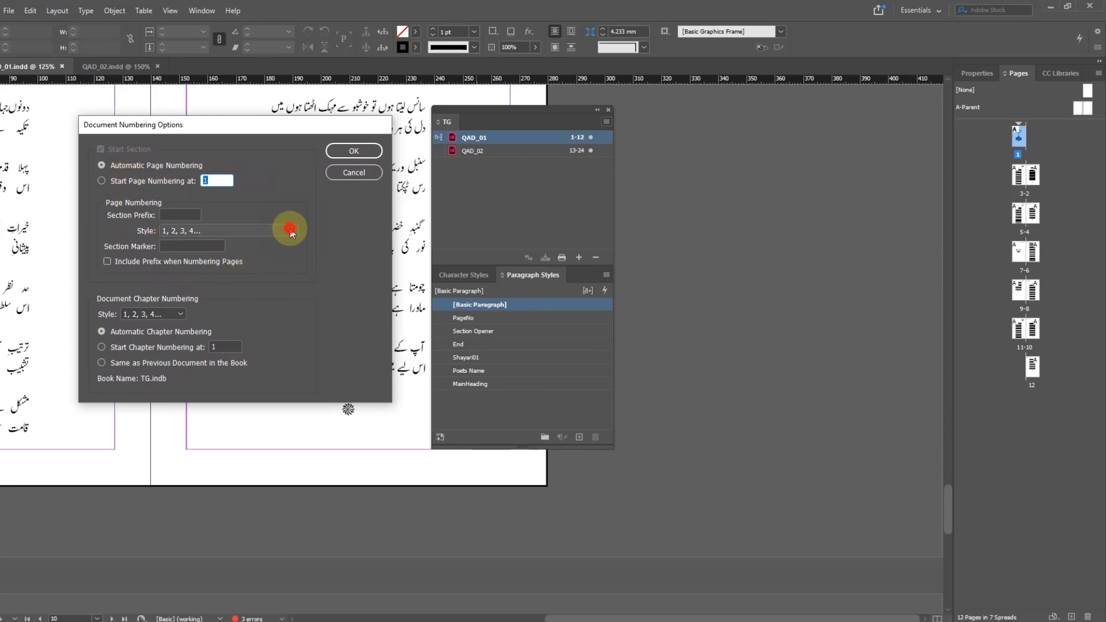
pyautogui.click(291, 230)
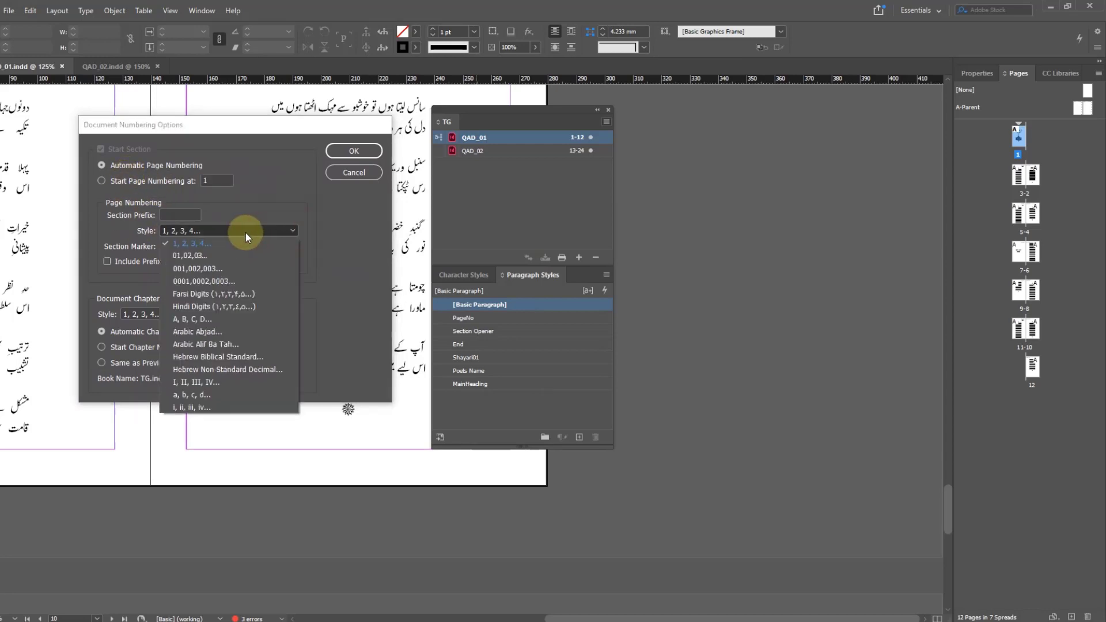
pyautogui.click(198, 383)
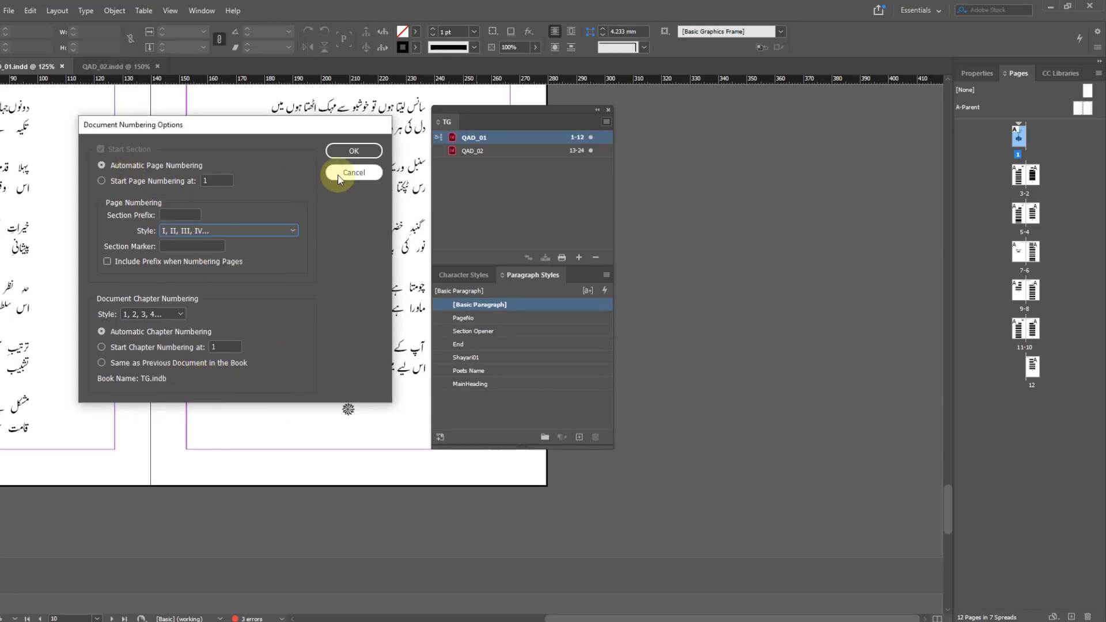
pyautogui.click(351, 152)
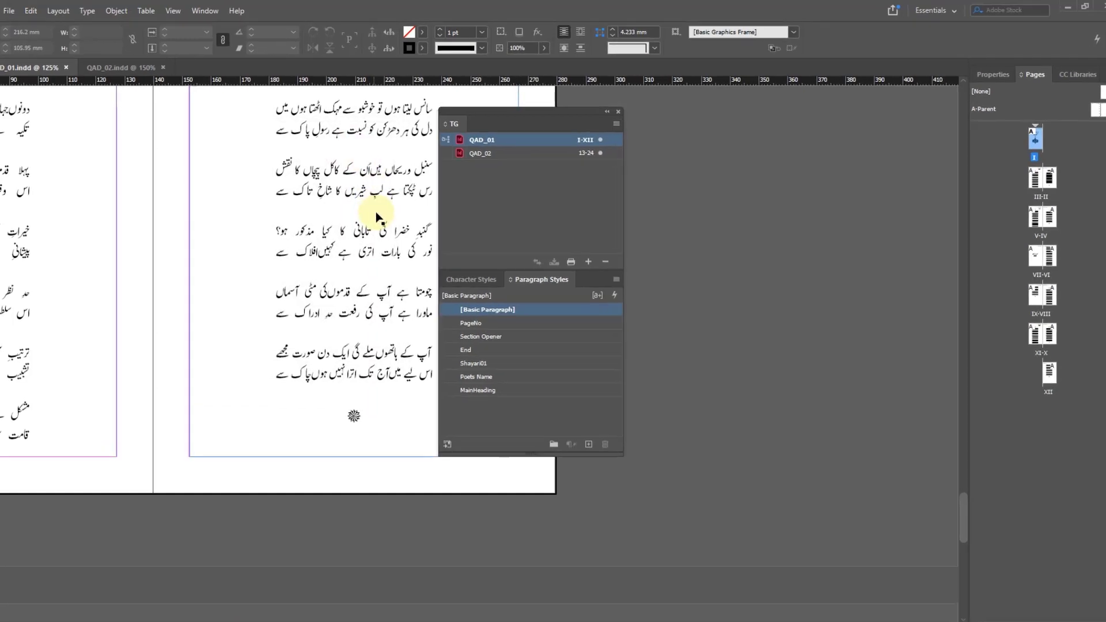
# Step: Check the Roman page numbers in the headers of QAD_01's last pages, through page XII
pyautogui.scroll(5, 375, 217)
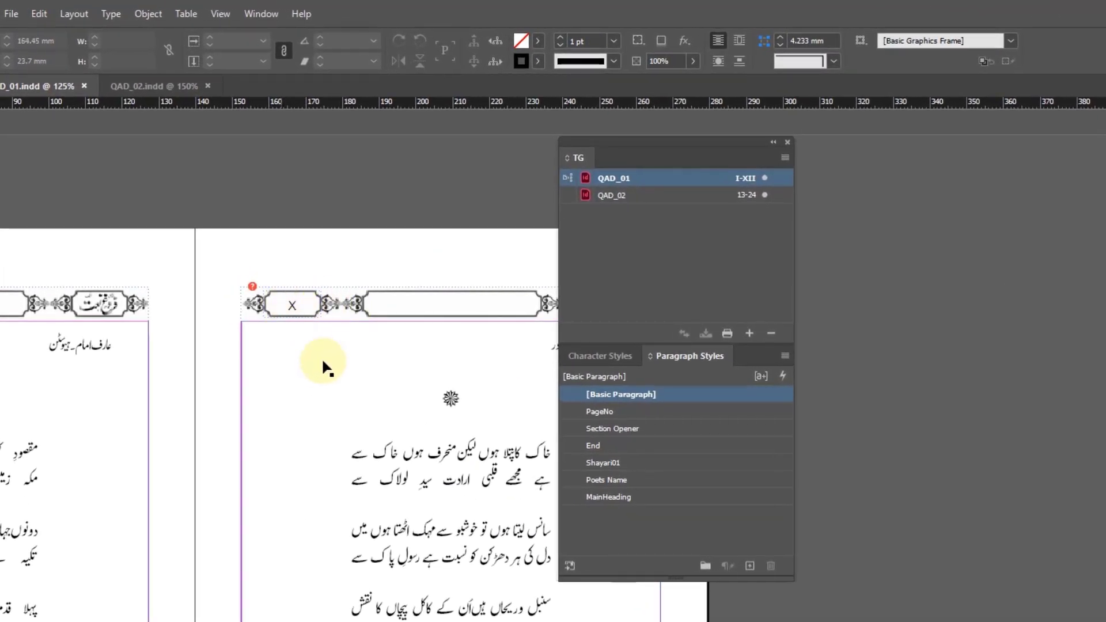
pyautogui.moveTo(311, 348); pyautogui.dragTo(327, 356)
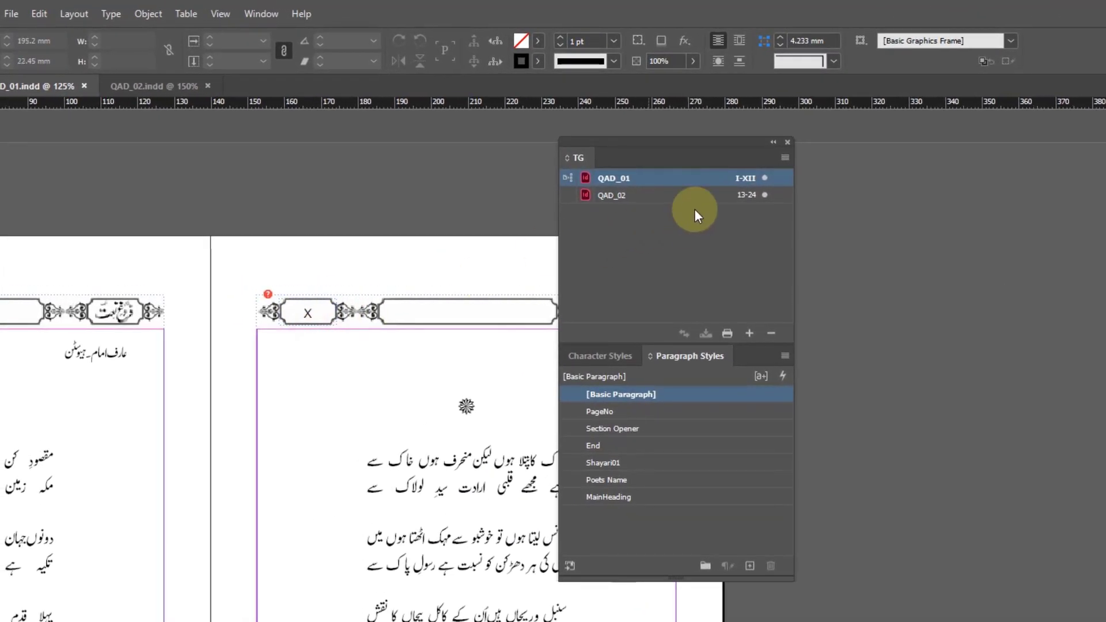
pyautogui.moveTo(292, 306); pyautogui.dragTo(491, 270)
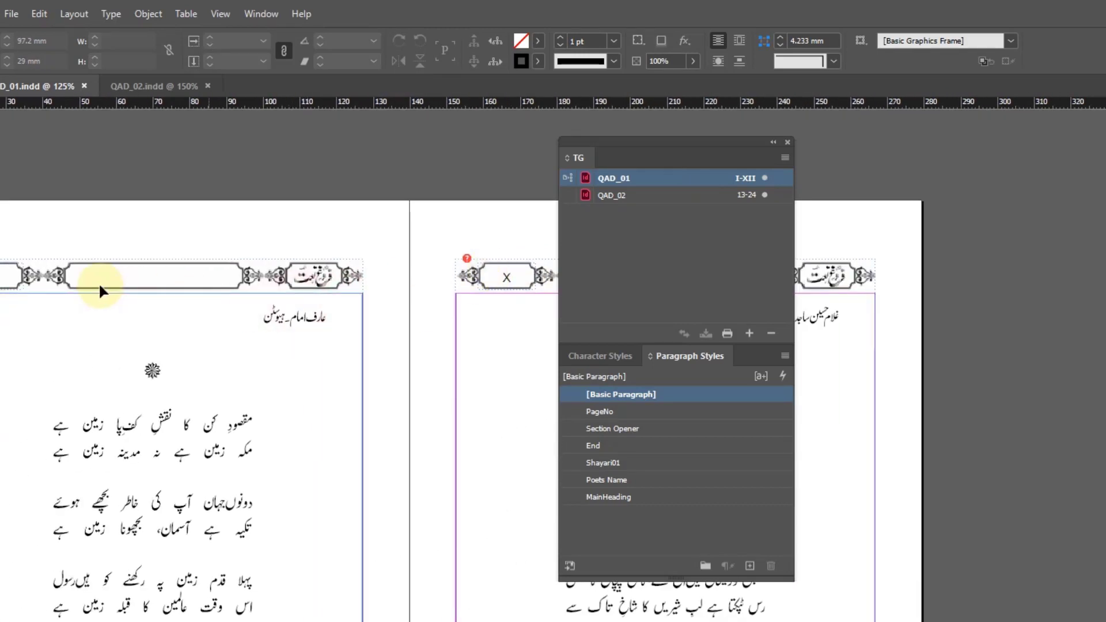
pyautogui.moveTo(148, 306); pyautogui.dragTo(295, 295)
pyautogui.scroll(-10, 331, 334)
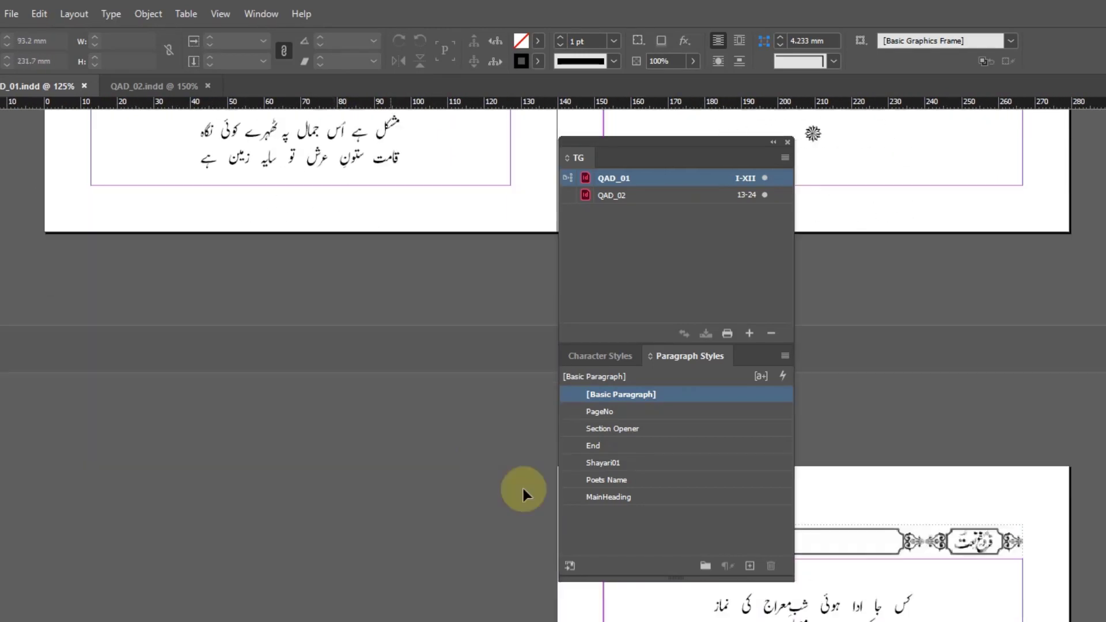
pyautogui.moveTo(720, 616); pyautogui.dragTo(674, 457)
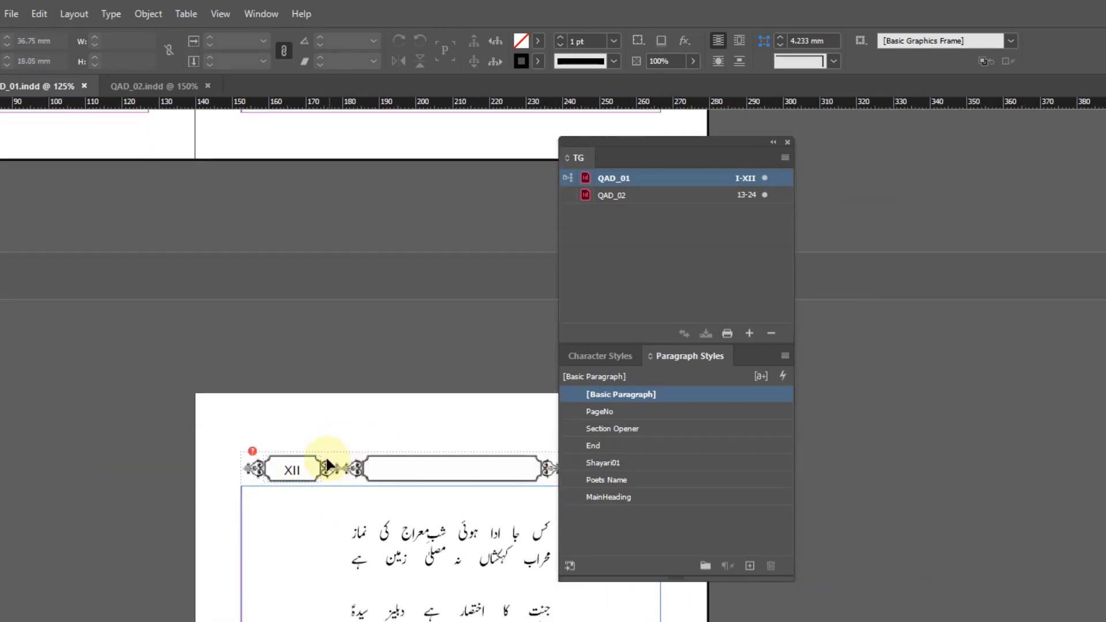
# Step: Jump to page I of QAD_01 and bring its header page number into view
pyautogui.hotkey('ctrl', 'j')
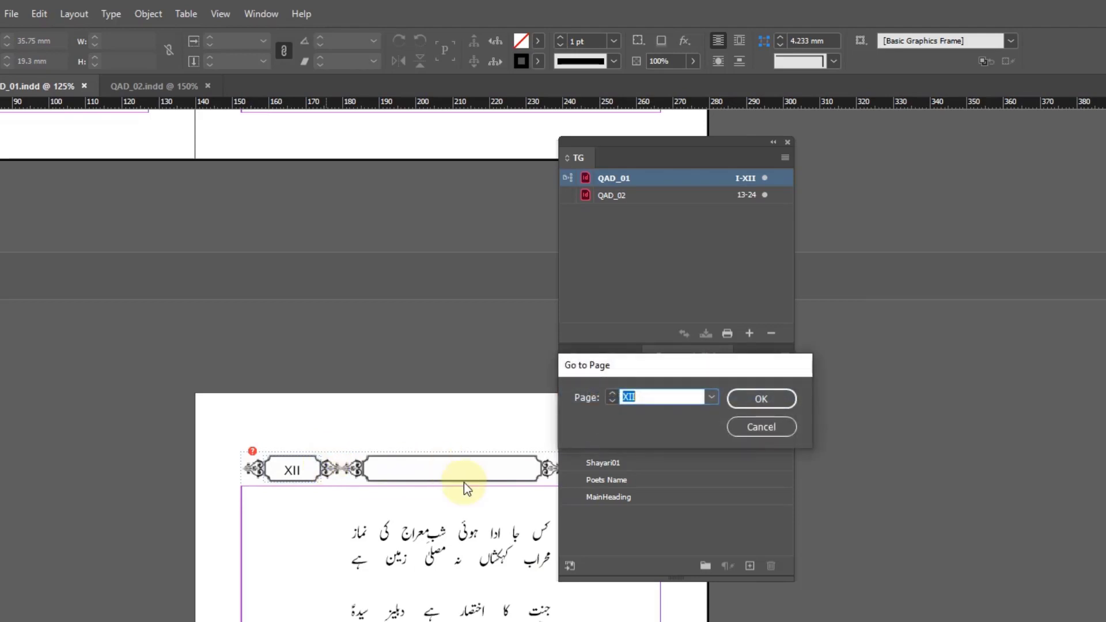
pyautogui.click(713, 396)
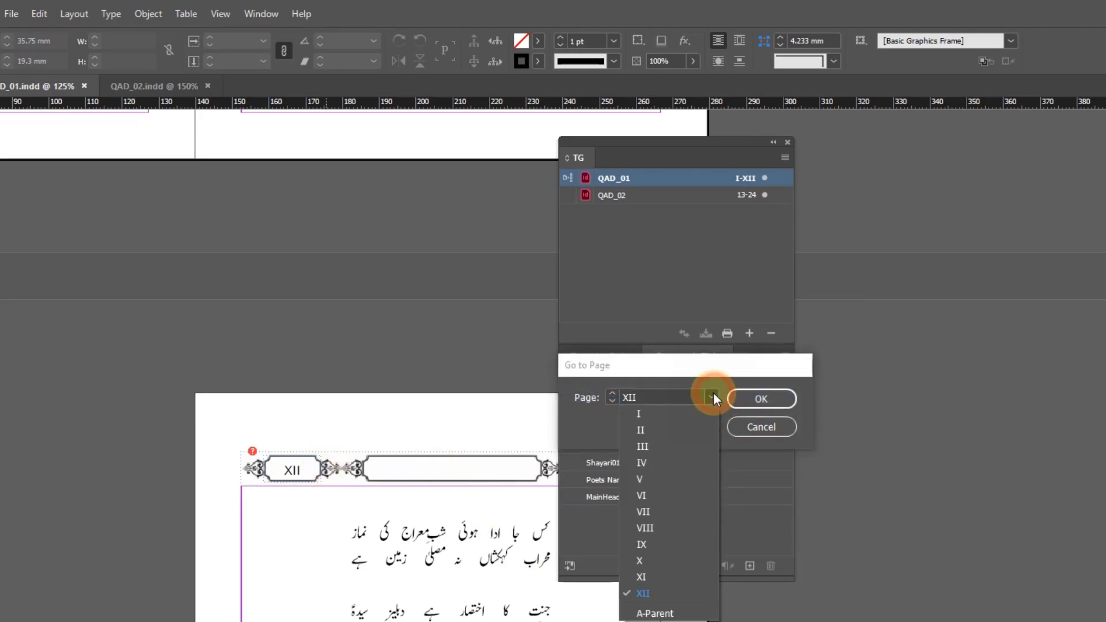
pyautogui.click(679, 413)
pyautogui.click(776, 402)
pyautogui.moveTo(445, 465); pyautogui.dragTo(271, 370)
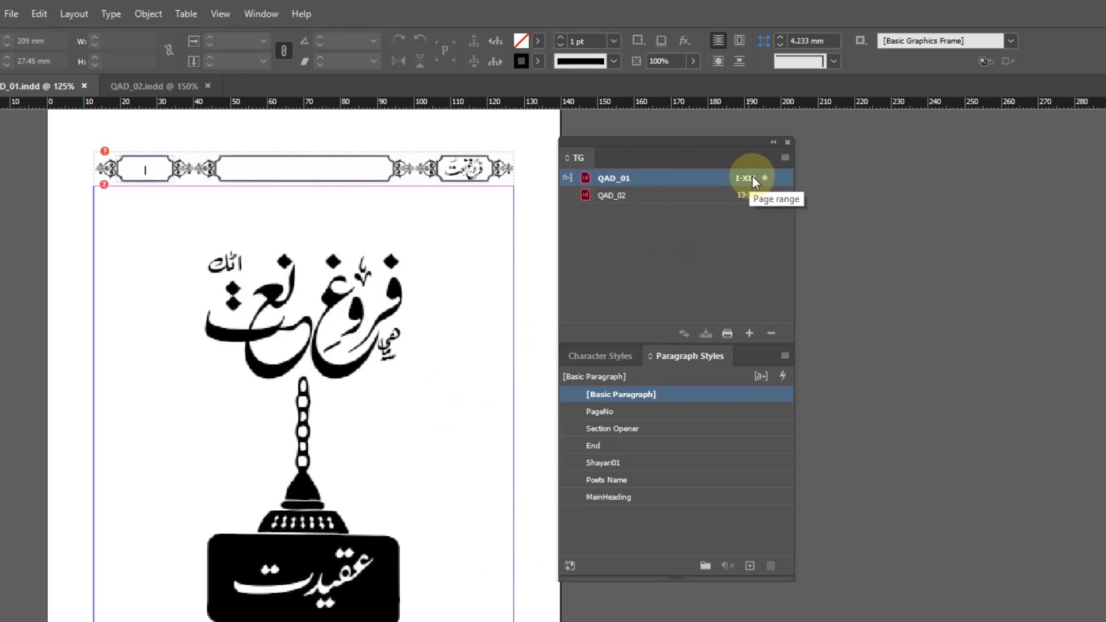
# Step: Set QAD_01's page numbering style to 1, 2, 3, 4... in its document numbering options
pyautogui.click(787, 160)
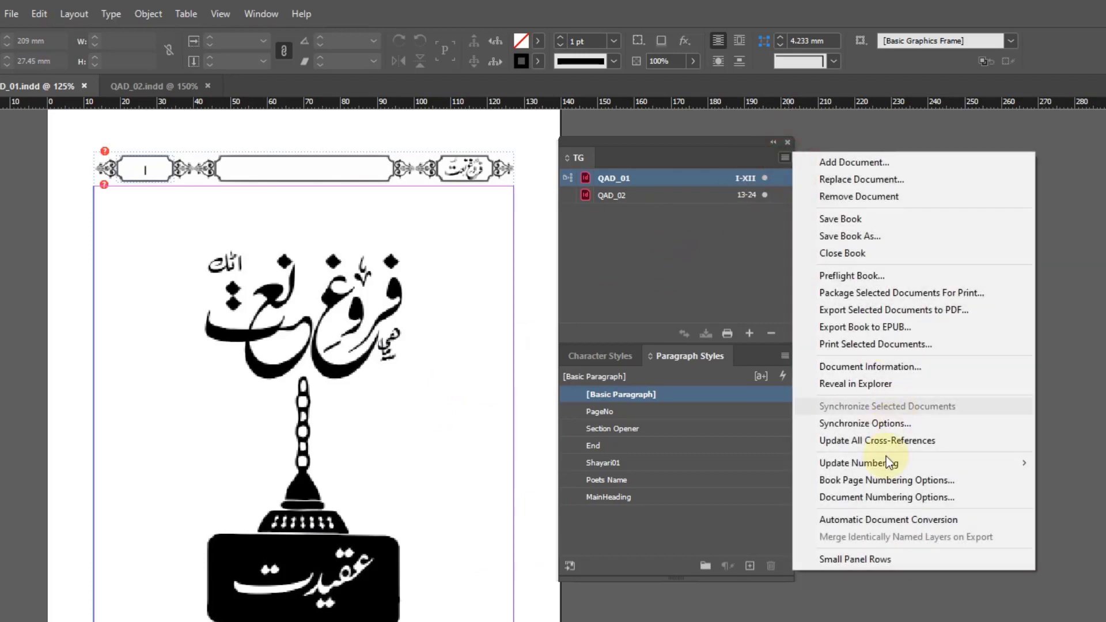
pyautogui.click(860, 498)
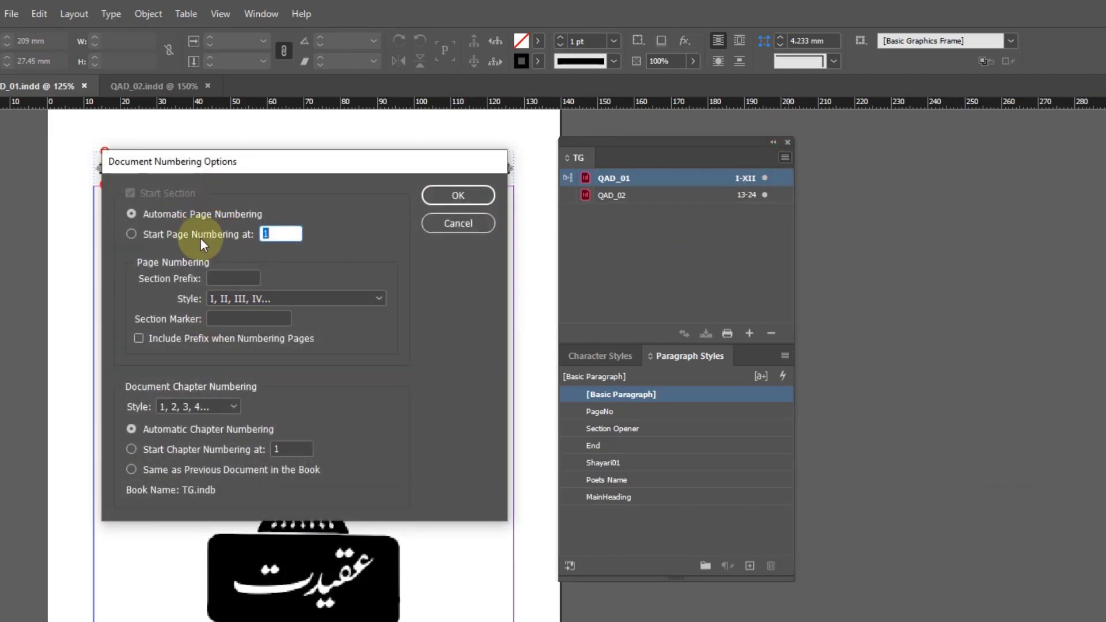
pyautogui.click(369, 299)
pyautogui.click(289, 316)
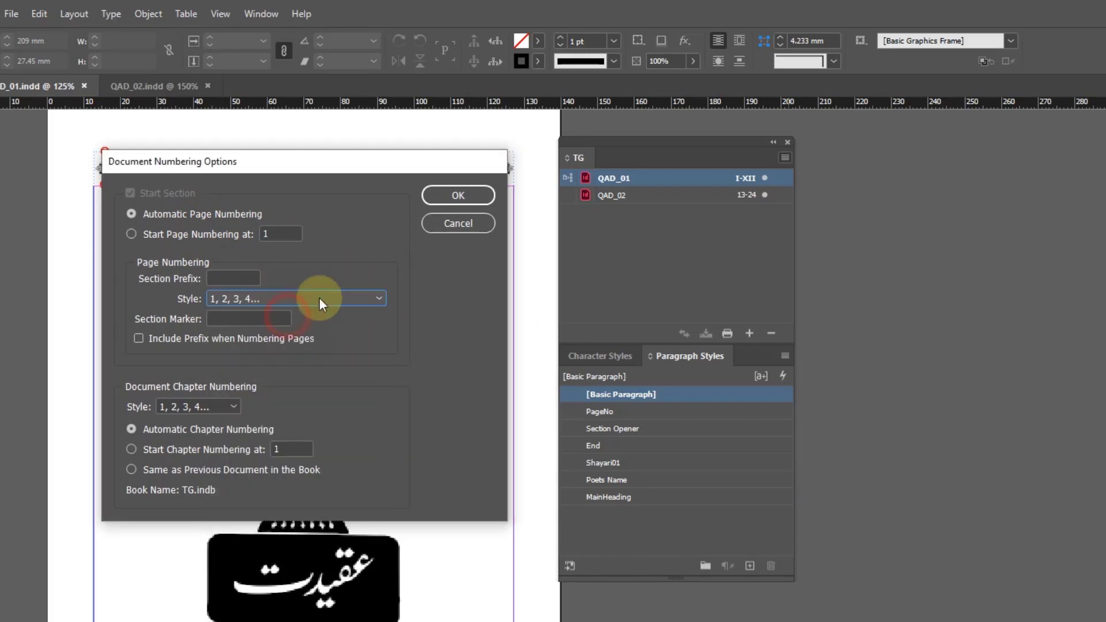
pyautogui.click(452, 196)
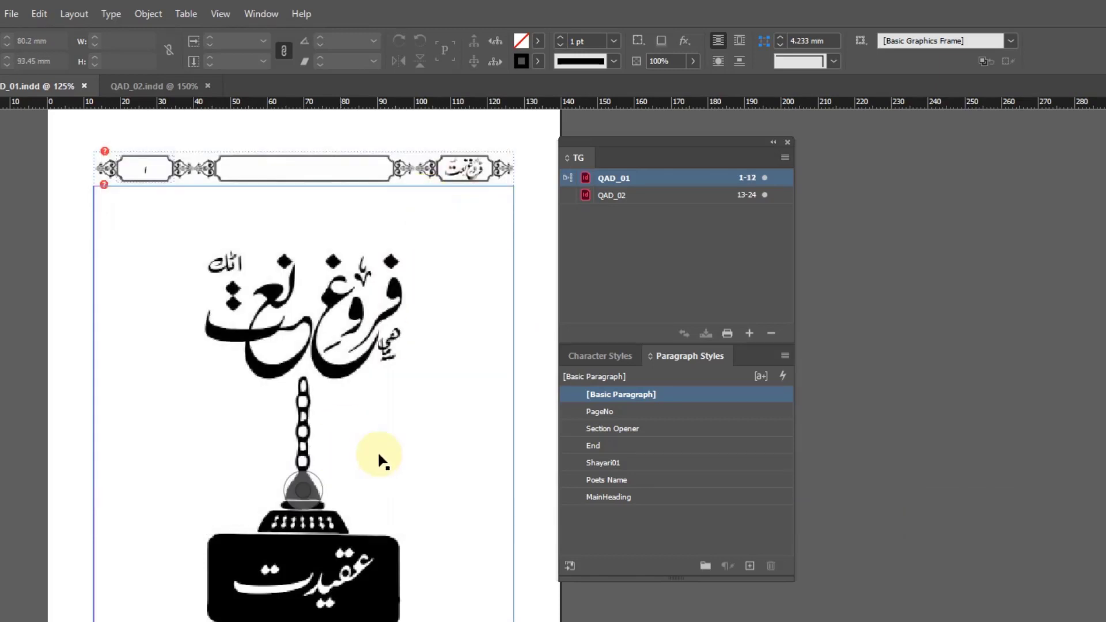
pyautogui.moveTo(398, 422); pyautogui.dragTo(360, 389)
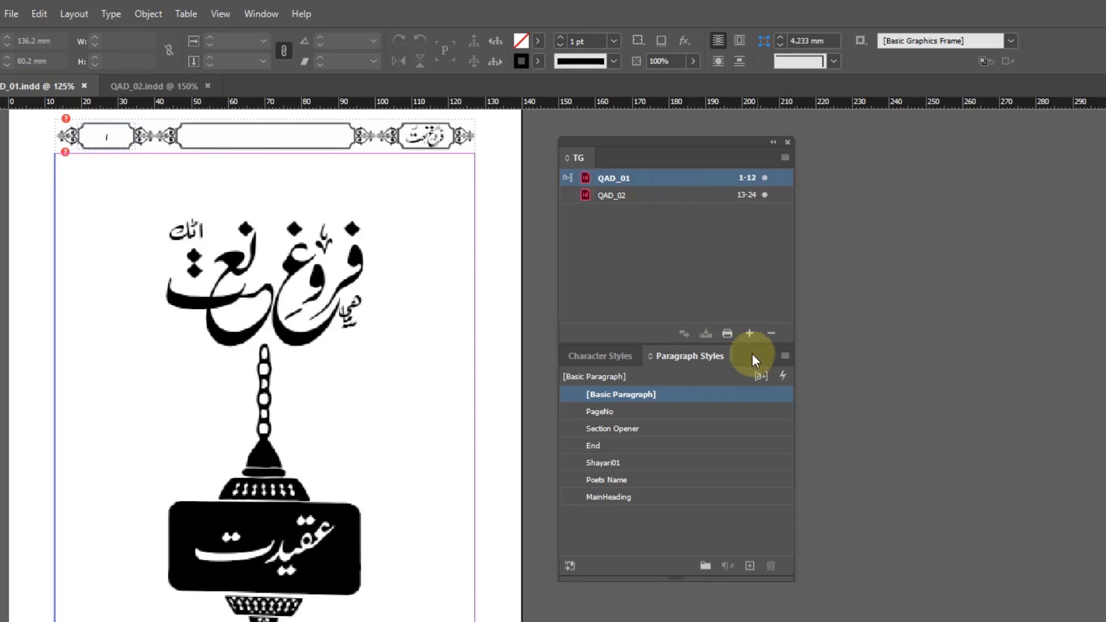
# Step: Print only QAD_01 from the TG book to Adobe PDF, saving it as d1 on the Desktop despite the link problems
pyautogui.click(728, 333)
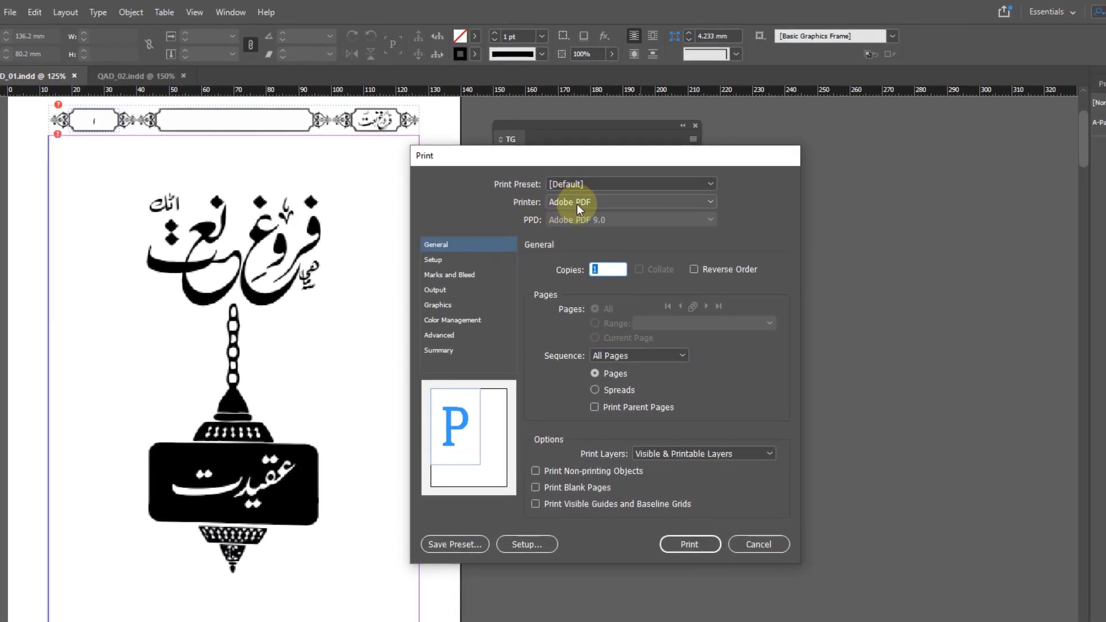
pyautogui.click(689, 543)
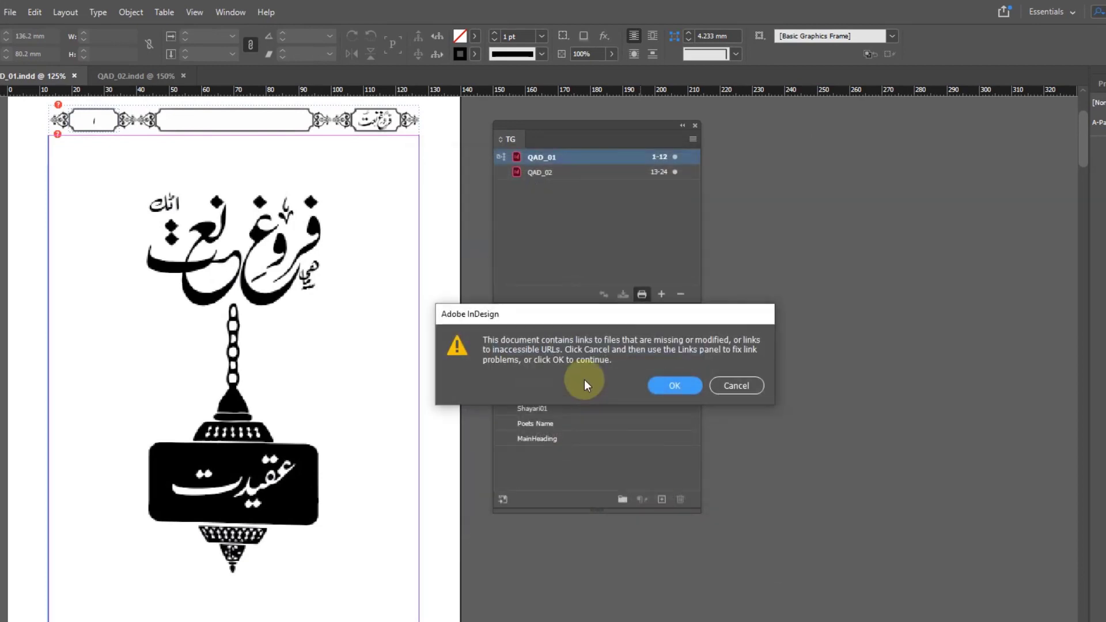
pyautogui.click(656, 388)
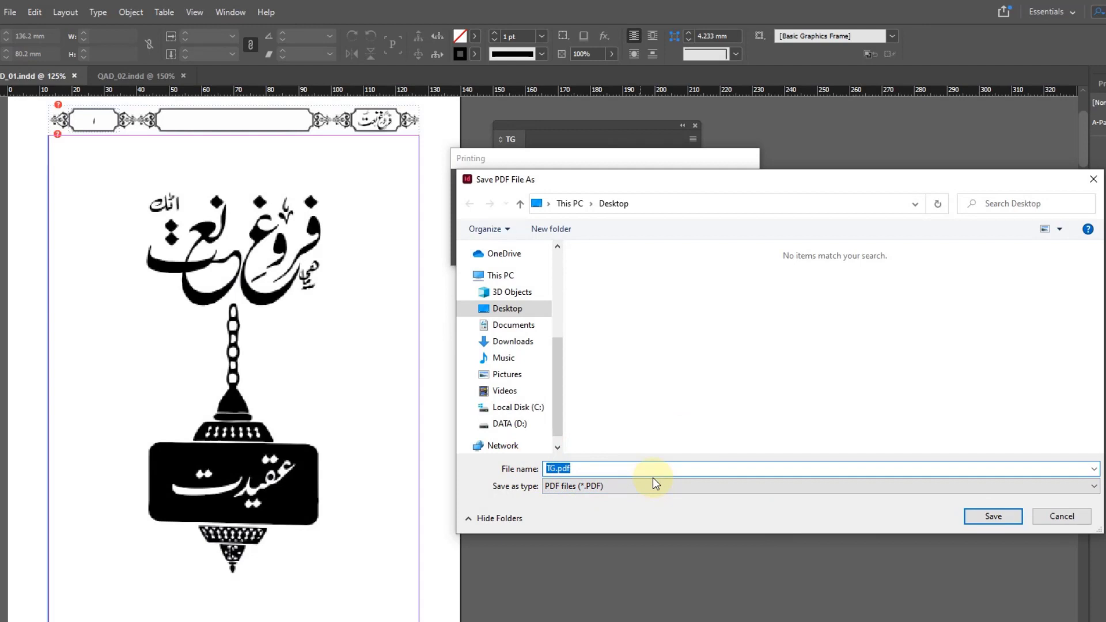
pyautogui.write('d1')
pyautogui.click(1003, 516)
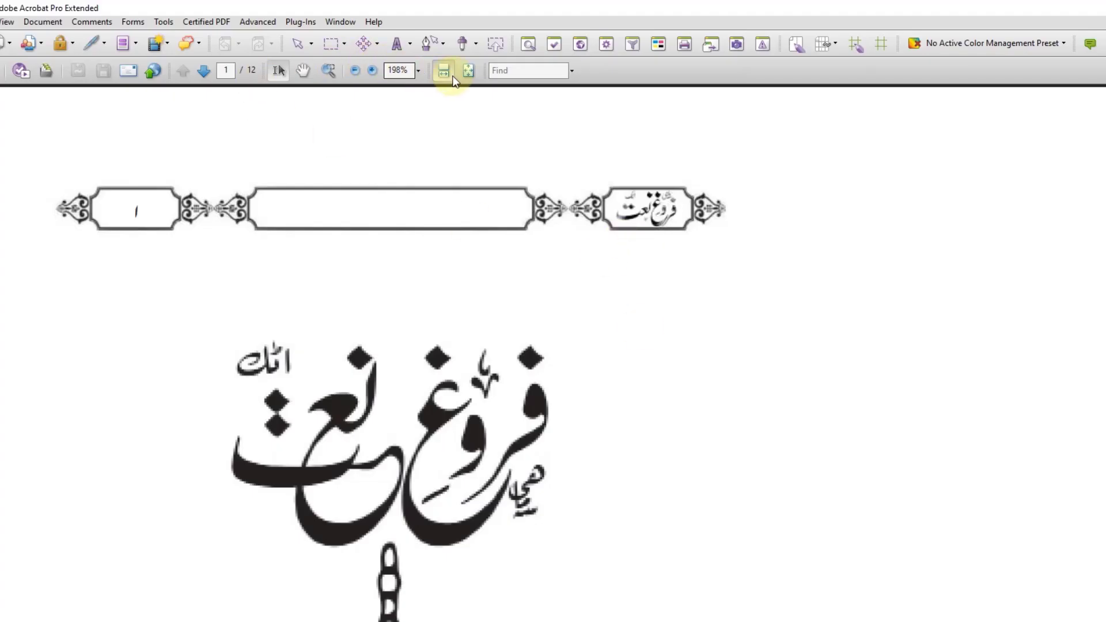
# Step: Fit the printed PDF to whole pages in Acrobat and page through it to check the QAD_01 content
pyautogui.click(468, 71)
pyautogui.scroll(-1, 640, 336)
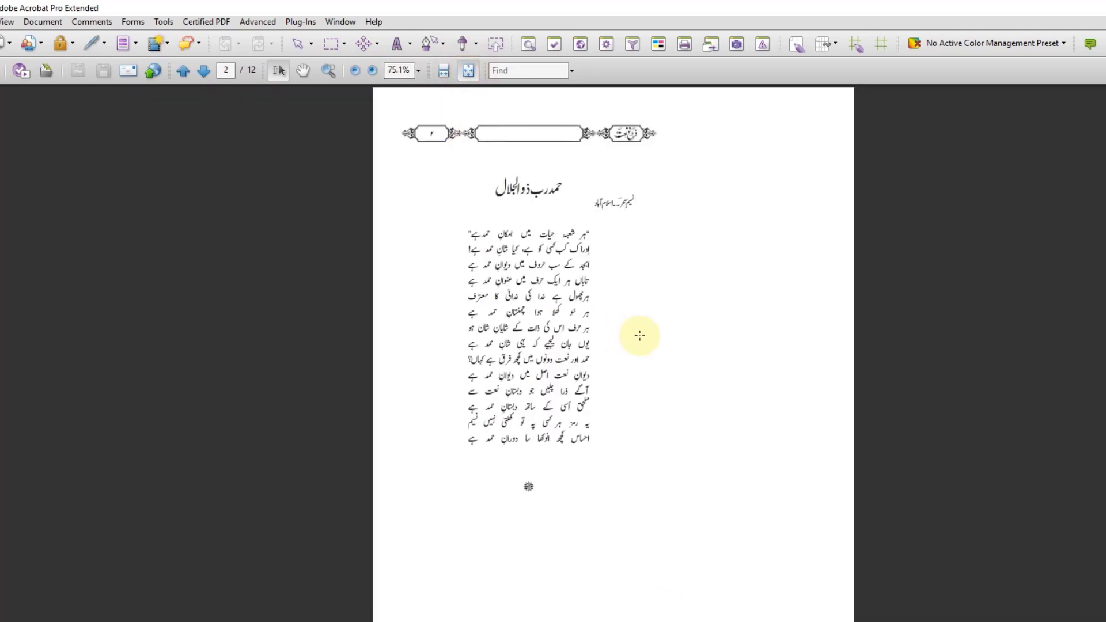
pyautogui.scroll(-2, 639, 336)
pyautogui.scroll(-4, 640, 336)
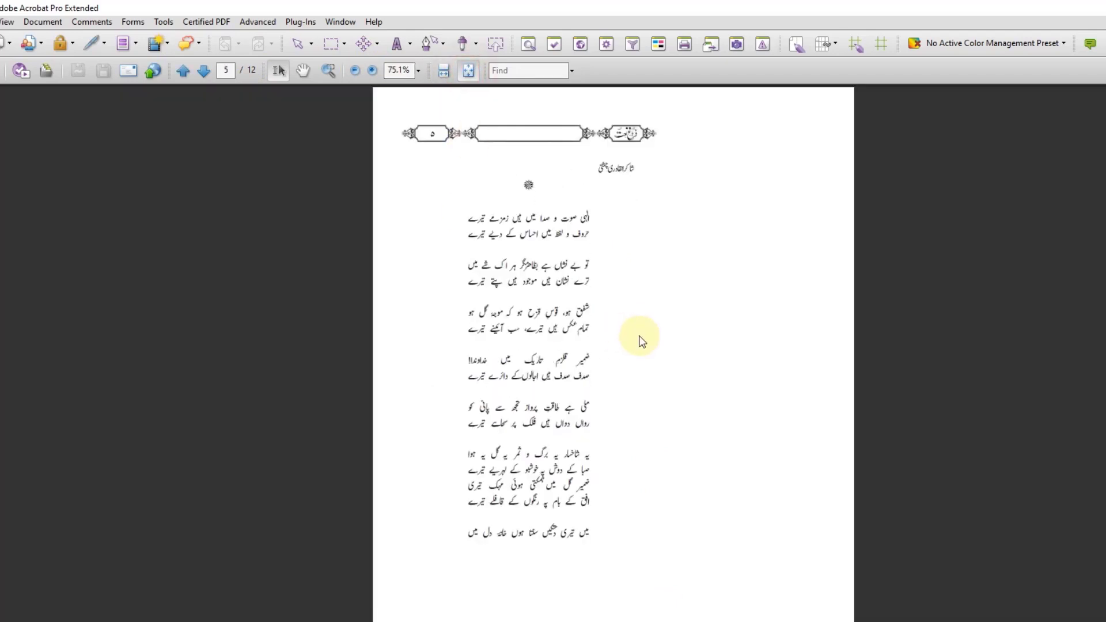
pyautogui.scroll(-3, 632, 331)
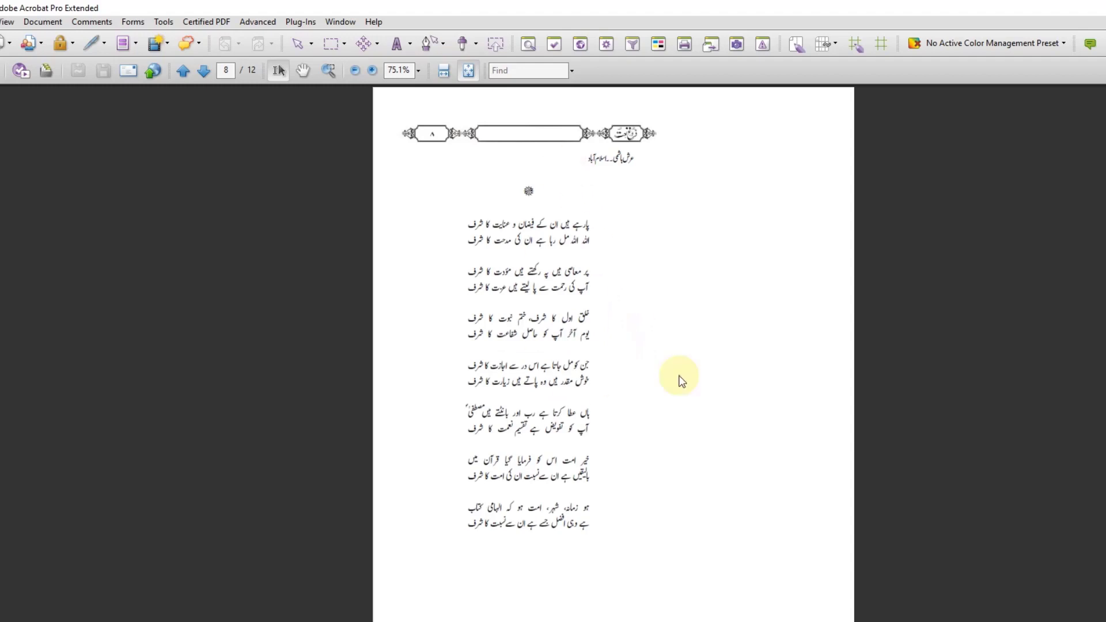
pyautogui.scroll(-1, 549, 399)
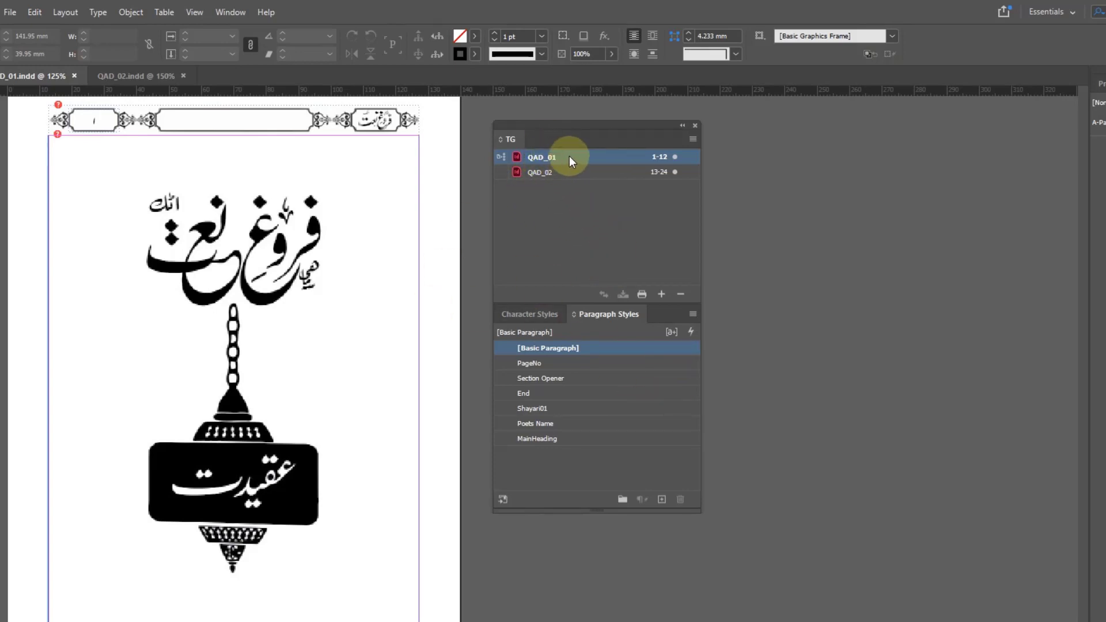
# Step: Print QAD_01 and QAD_02 together from the TG book to Adobe PDF, replacing the existing d1.pdf on the Desktop
pyautogui.keyDown('shift'); pyautogui.click(559, 173); pyautogui.keyUp('shift')
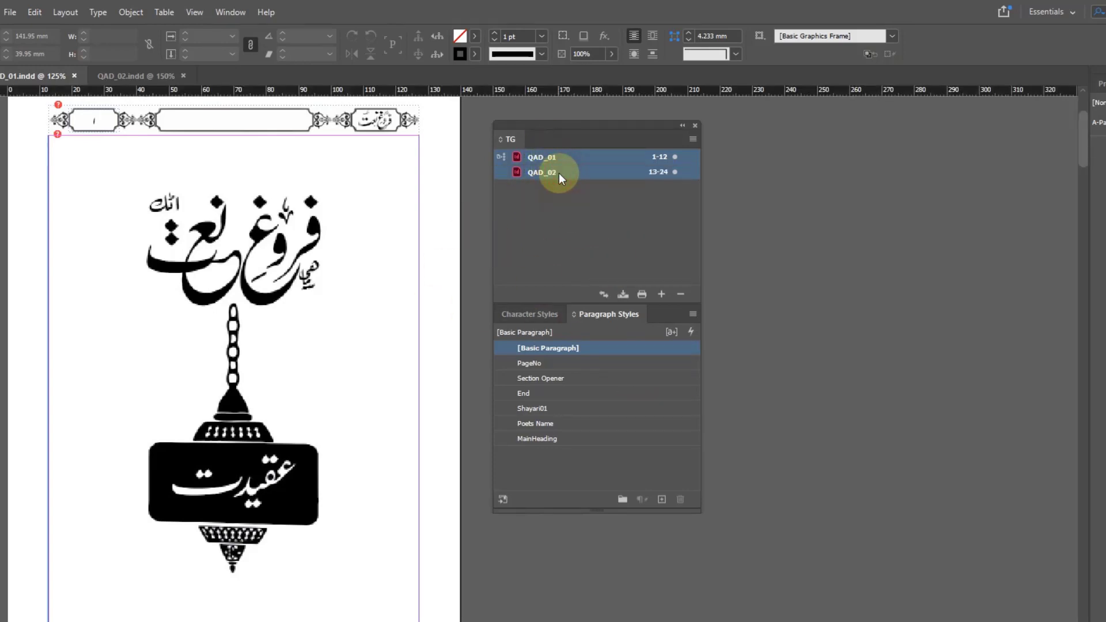
pyautogui.click(568, 159)
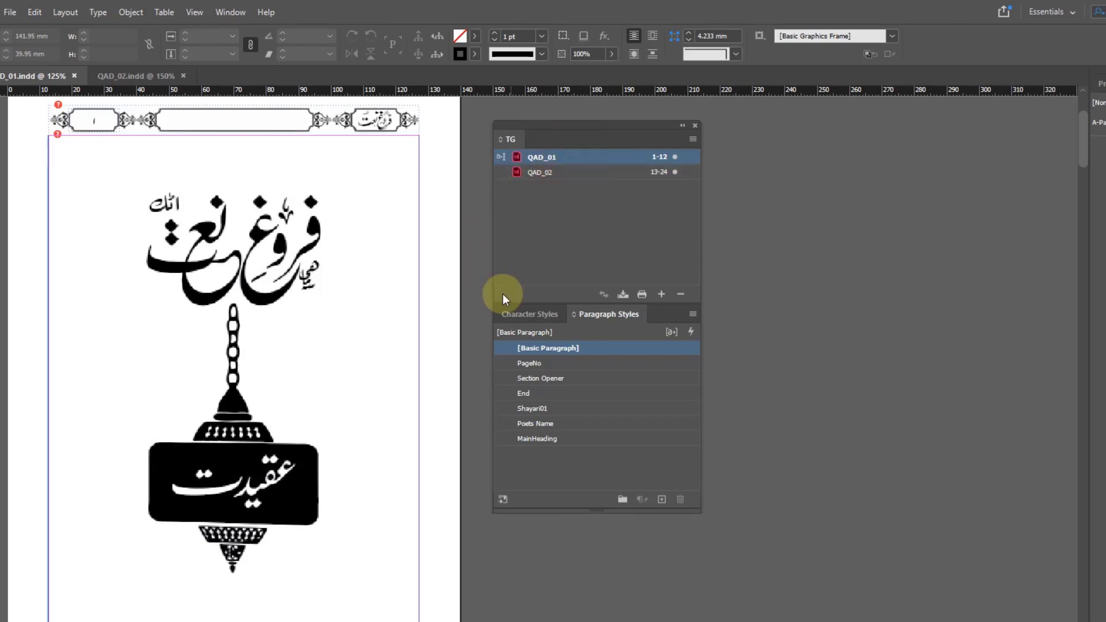
pyautogui.keyDown('shift'); pyautogui.click(551, 171); pyautogui.keyUp('shift')
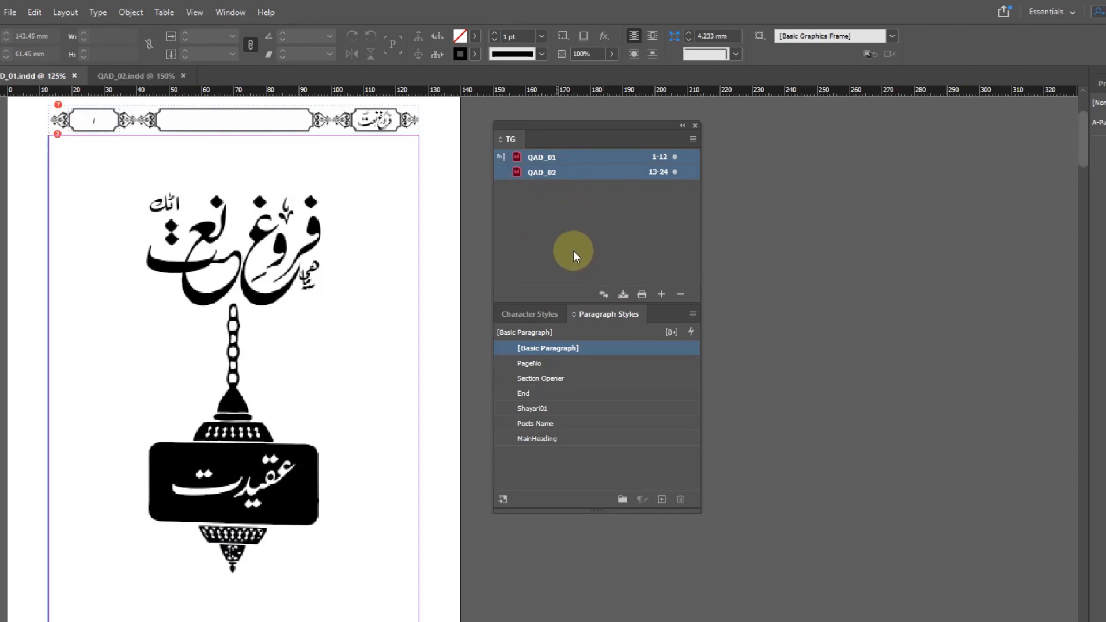
pyautogui.click(641, 294)
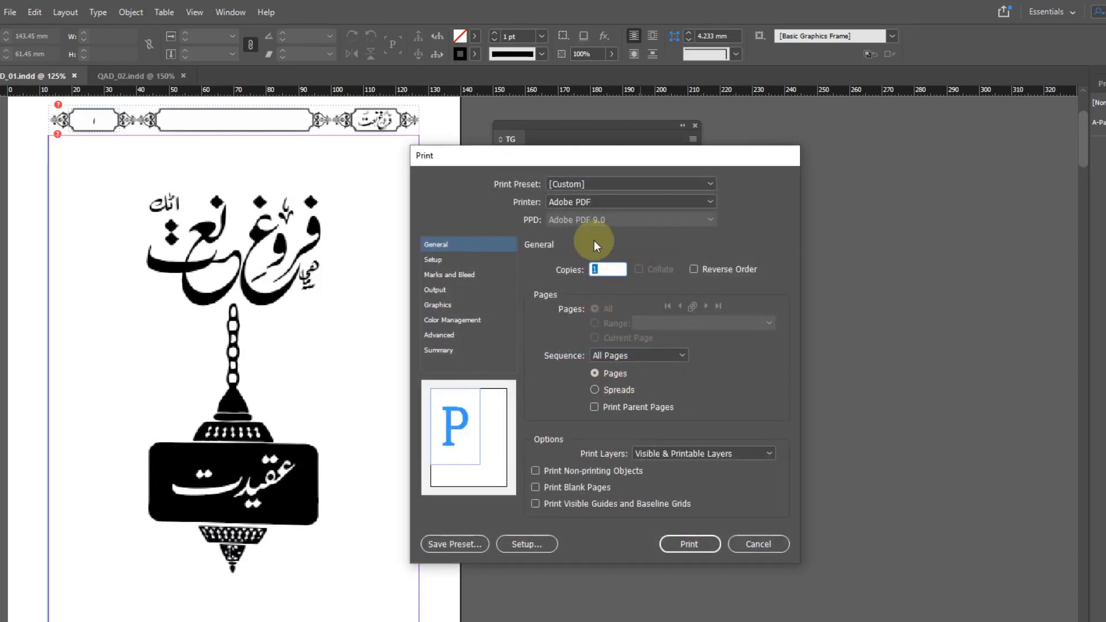
pyautogui.click(696, 544)
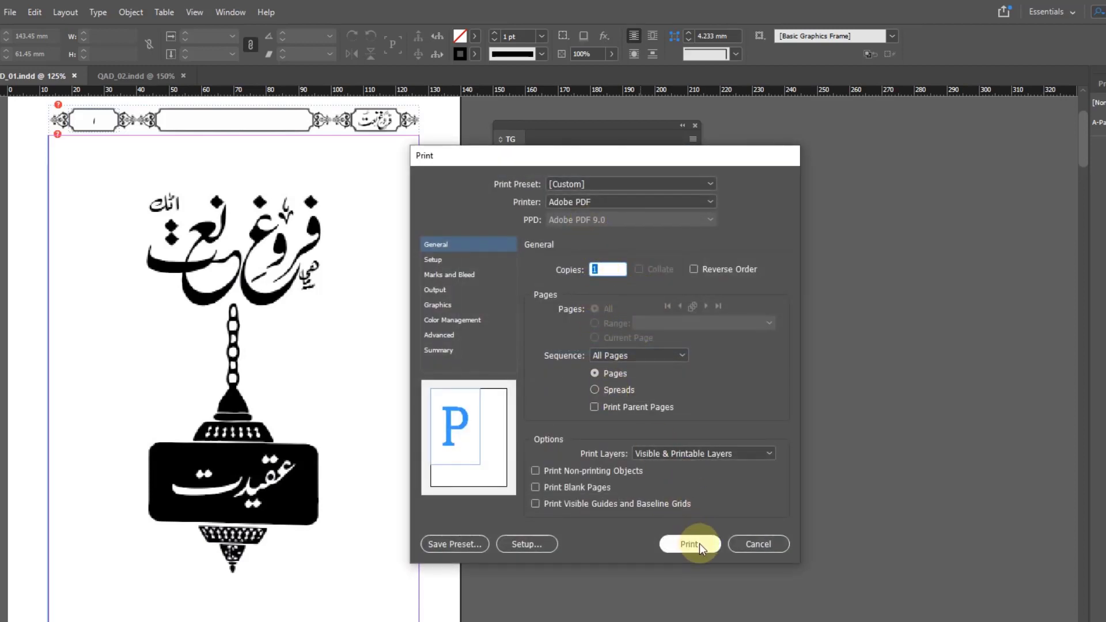
pyautogui.click(675, 386)
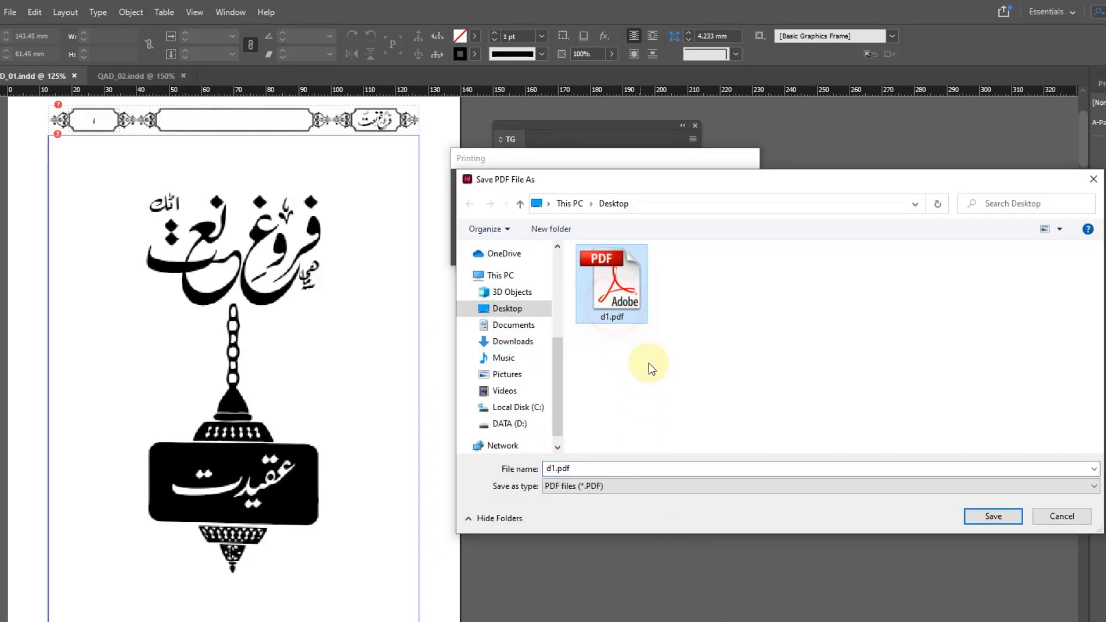
pyautogui.click(998, 517)
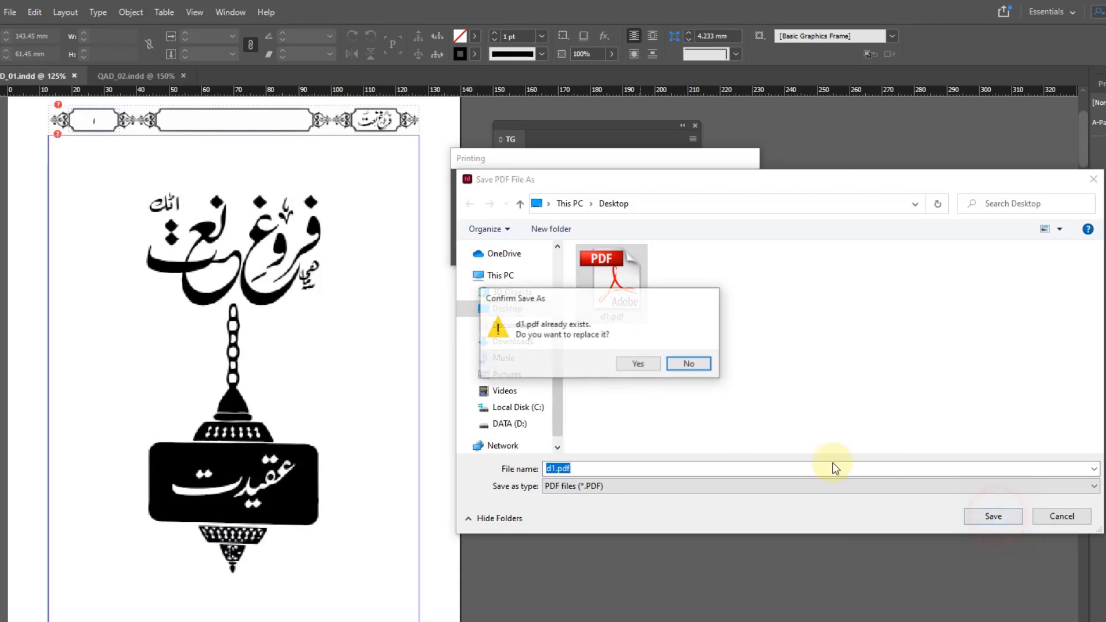
pyautogui.click(647, 369)
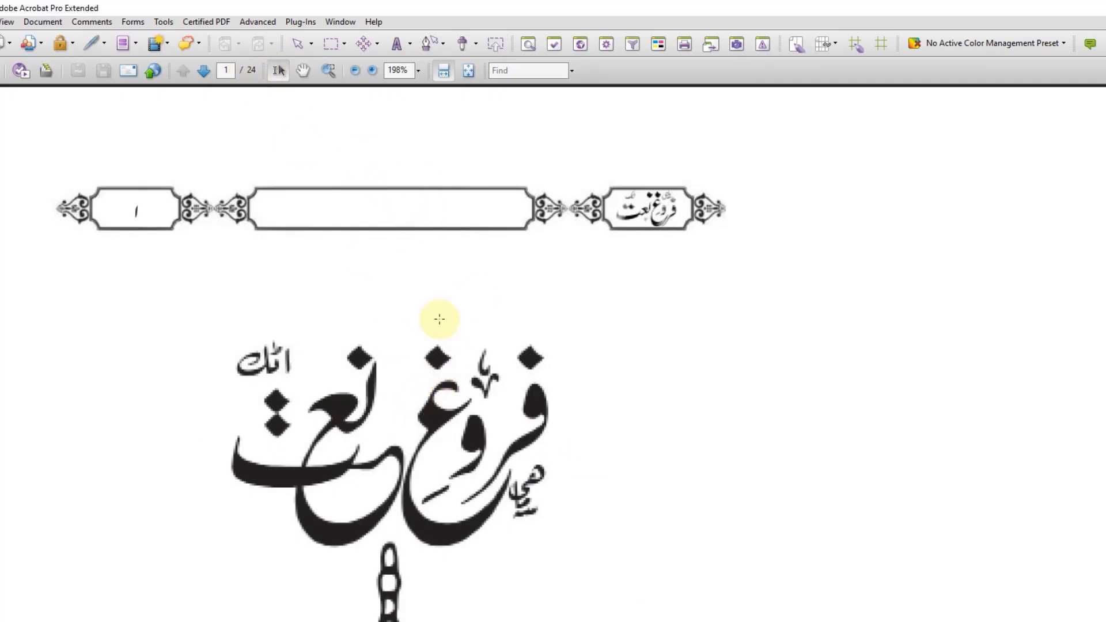
# Step: View the combined PDF at whole-page size in Acrobat, check its pages through to the last one, and close it
pyautogui.click(469, 70)
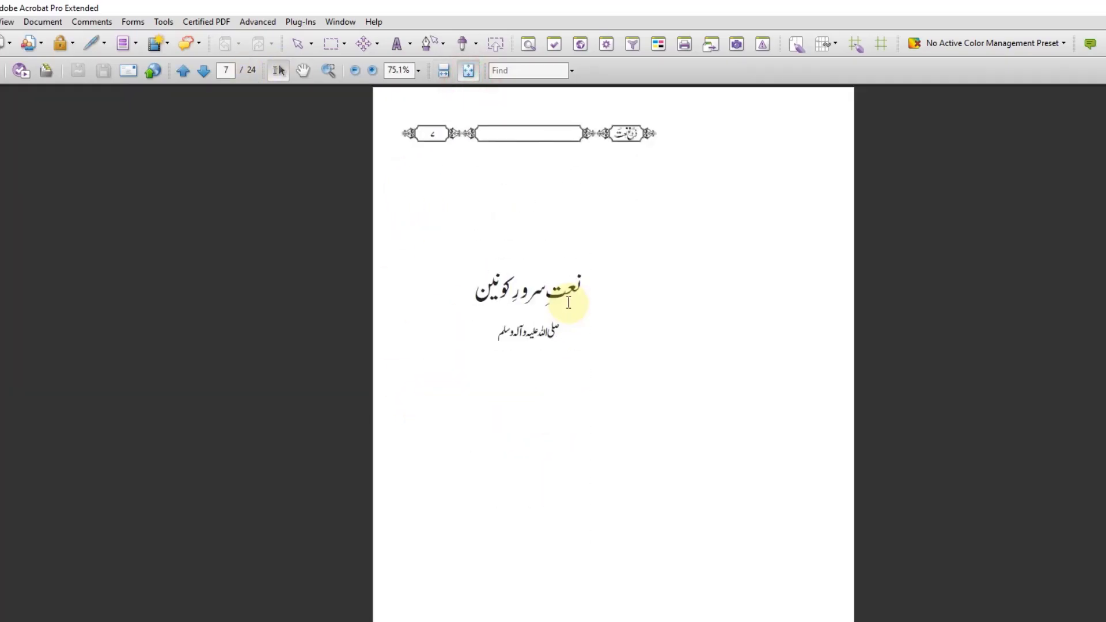
pyautogui.scroll(-17, 568, 303)
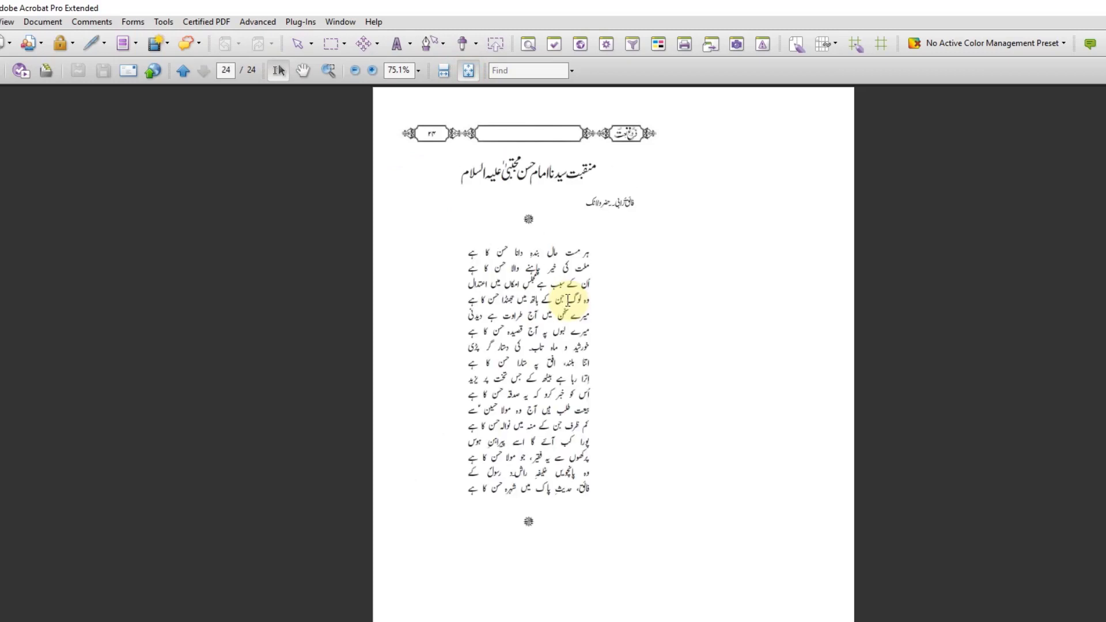
pyautogui.scroll(20, 622, 309)
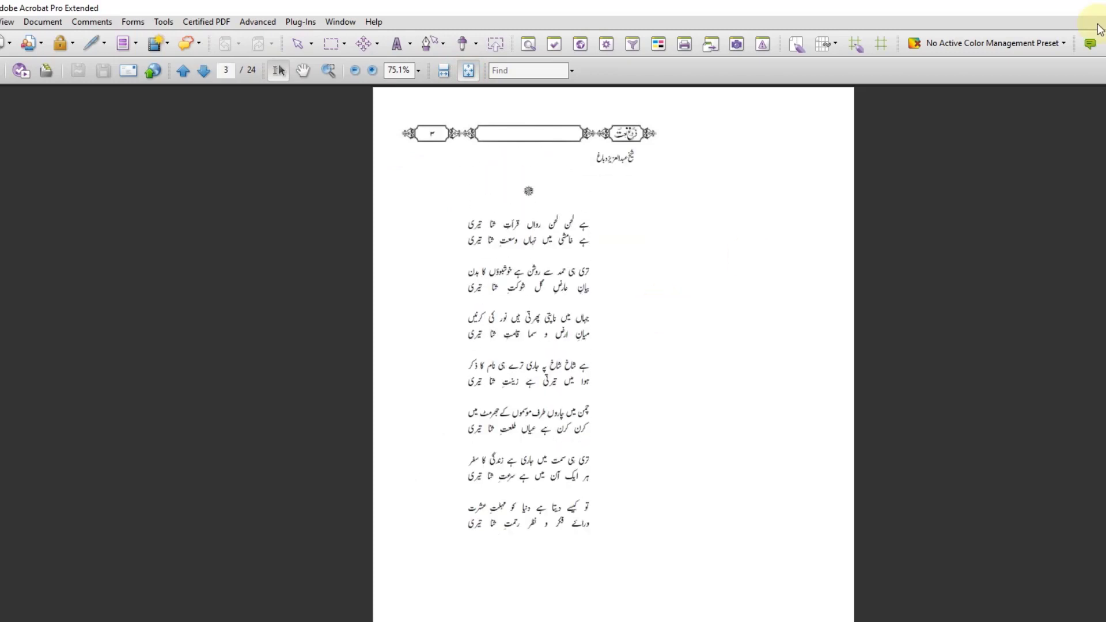
pyautogui.click(1105, 8)
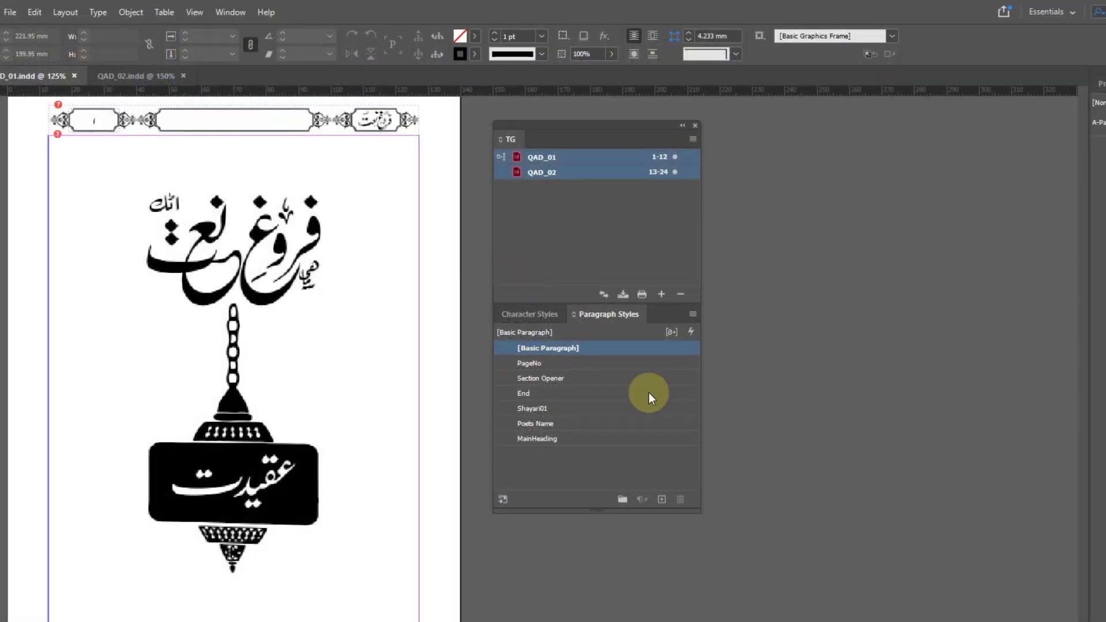
# Step: Select QAD_01 in the TG book, go to its last page, and place the text cursor at the end of the text
pyautogui.click(547, 172)
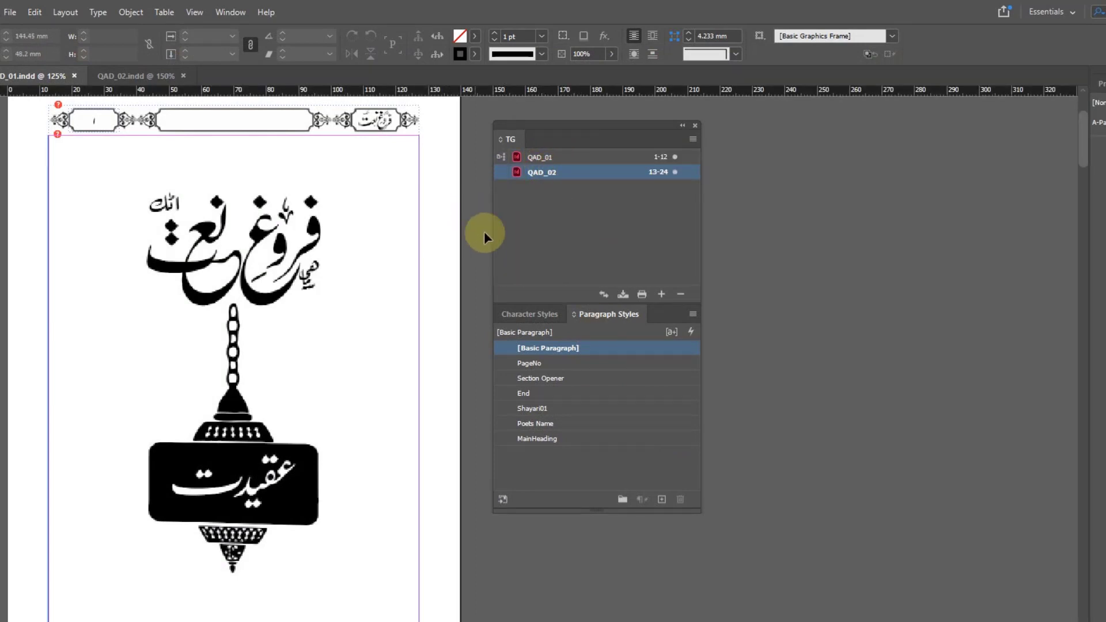
pyautogui.click(549, 159)
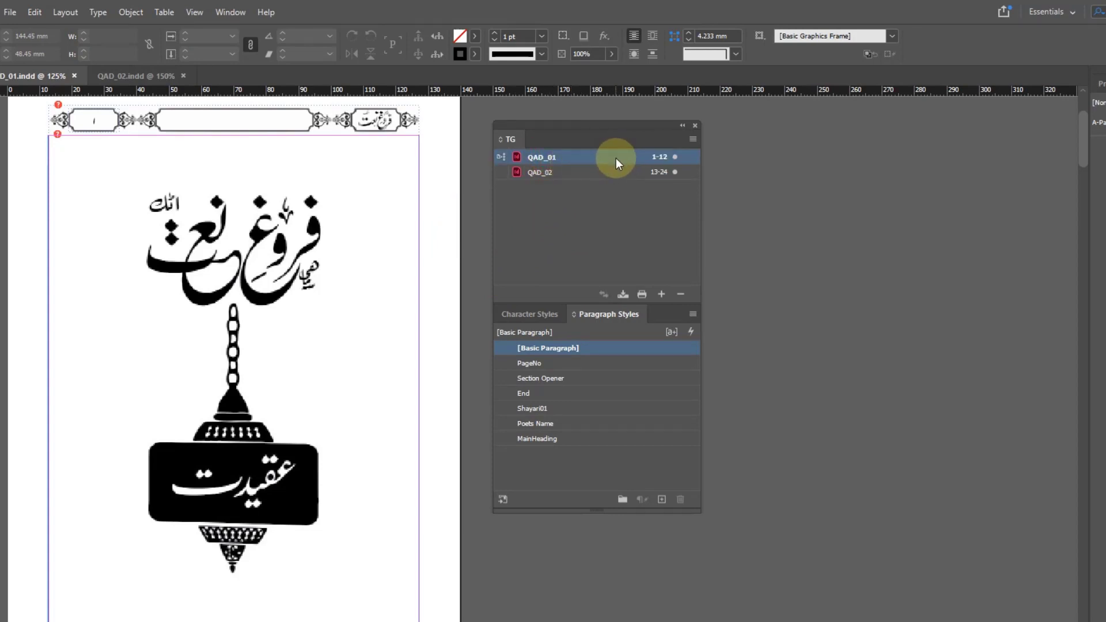
pyautogui.scroll(-8, 324, 306)
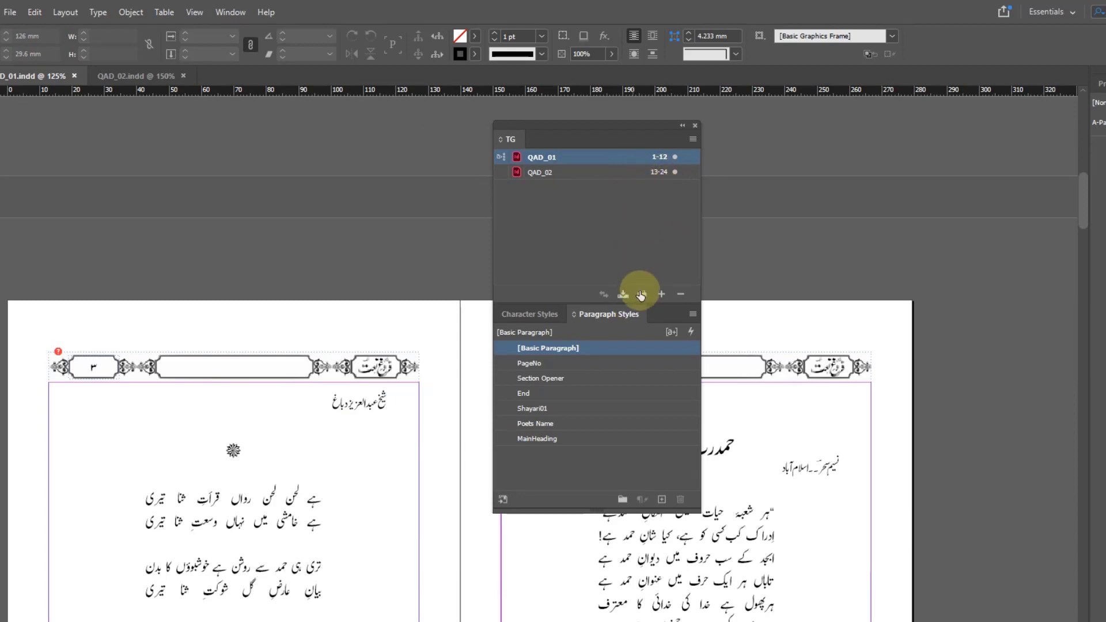
pyautogui.scroll(-20, 839, 383)
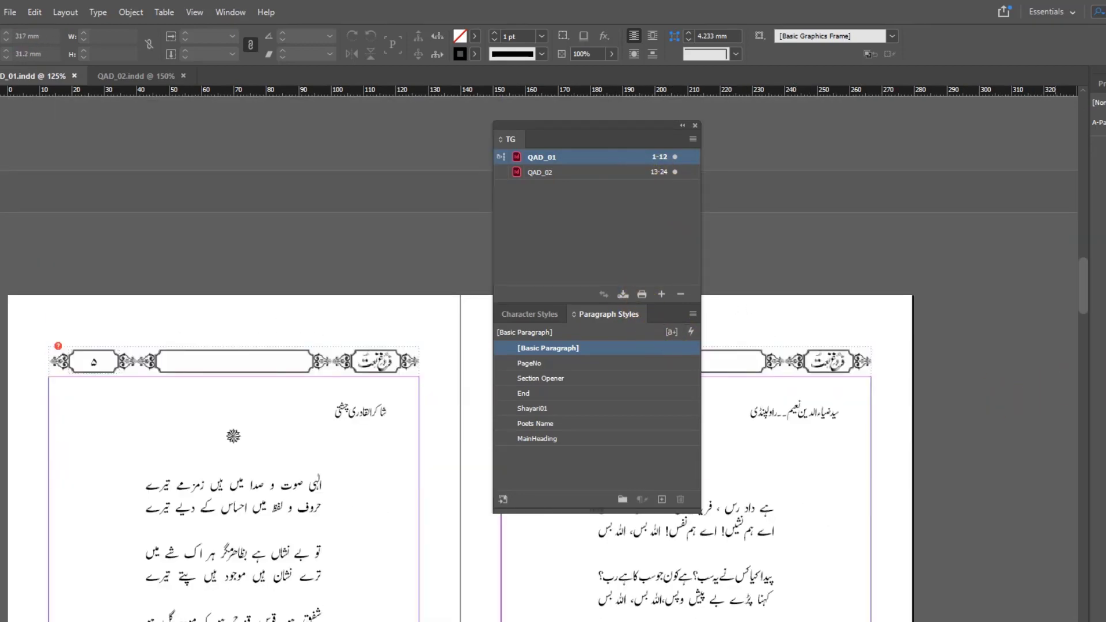
pyautogui.click(1082, 297)
pyautogui.scroll(-10, 1084, 490)
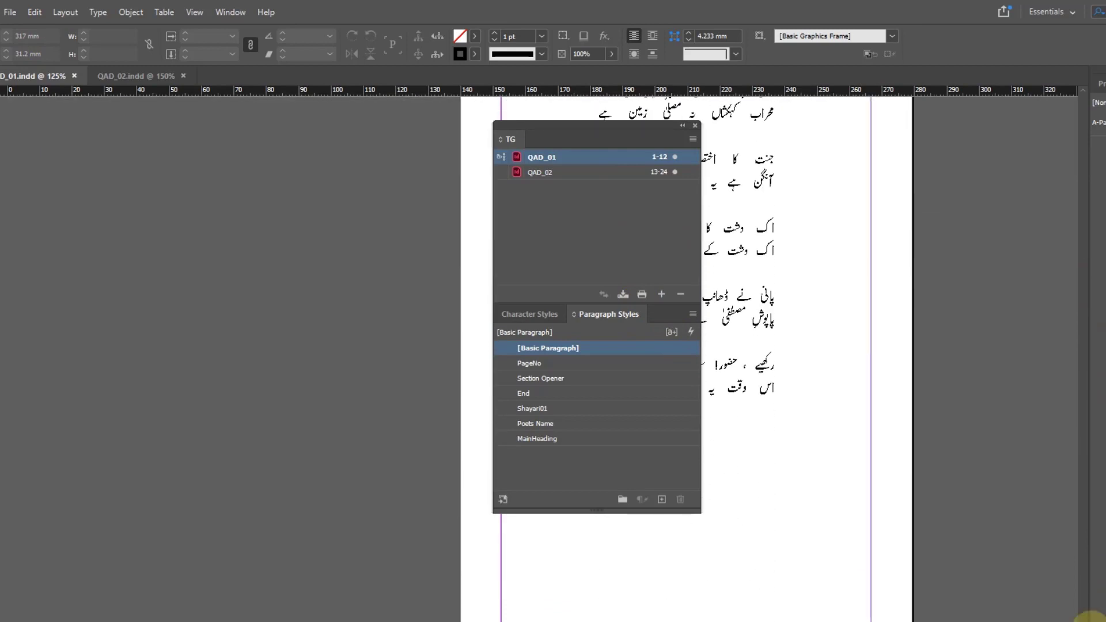
pyautogui.click(836, 415)
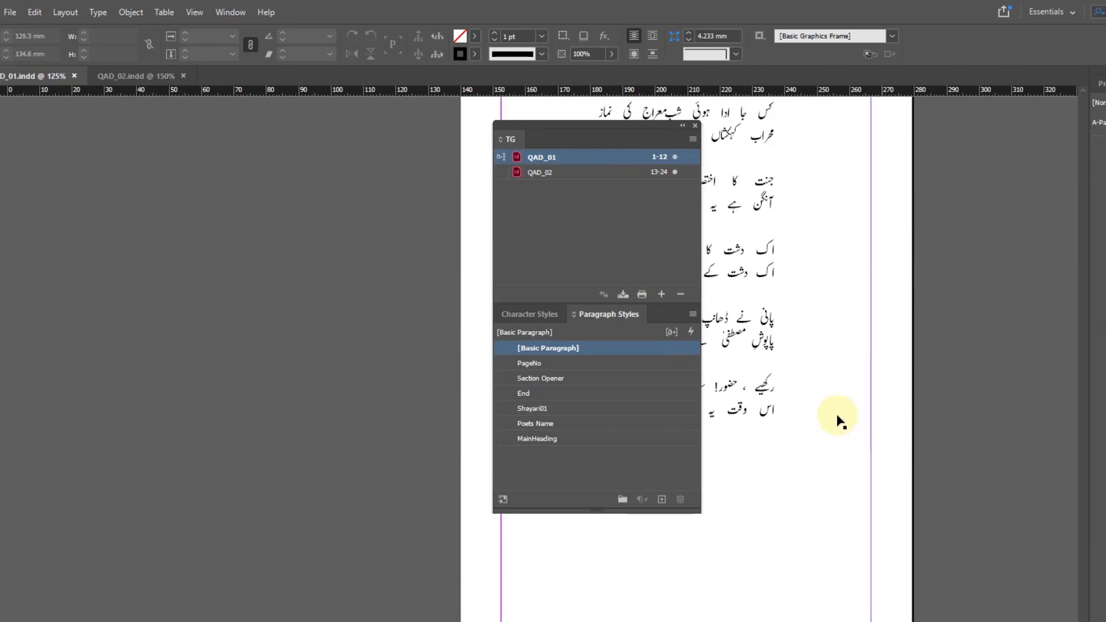
pyautogui.doubleClick(768, 521)
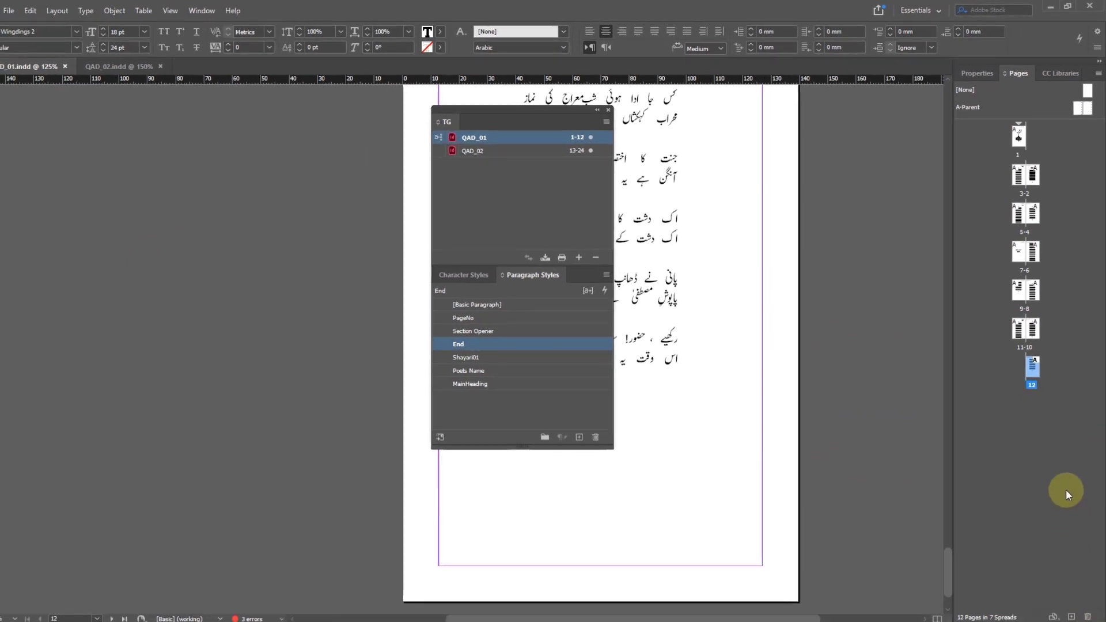
# Step: Add two blank pages at the end of QAD_01 and leave text editing
pyautogui.click(1070, 617)
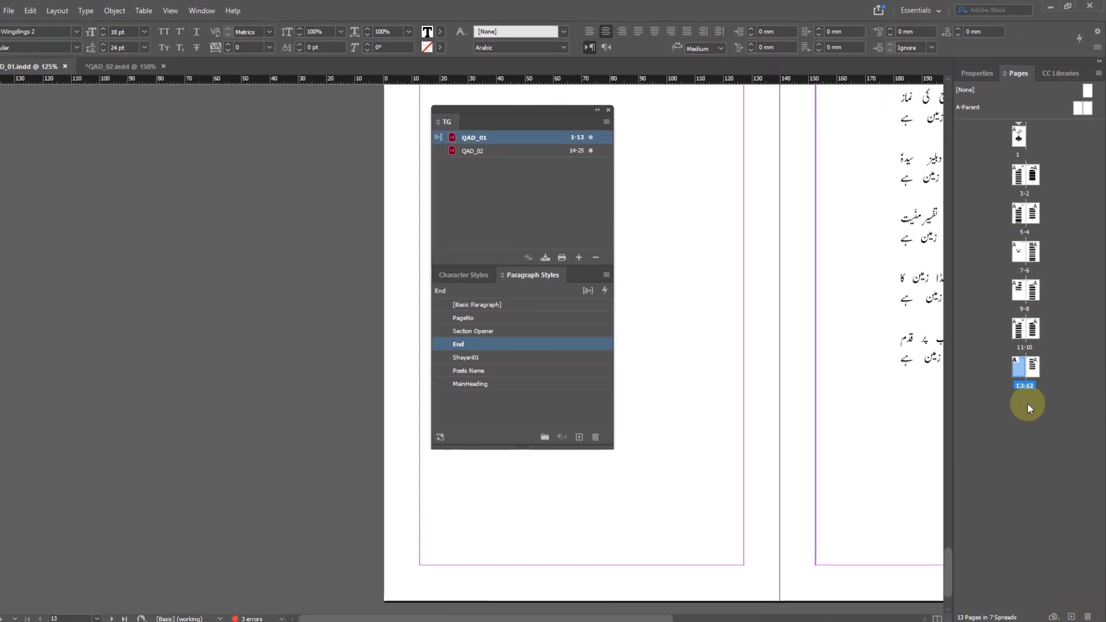
pyautogui.click(1071, 617)
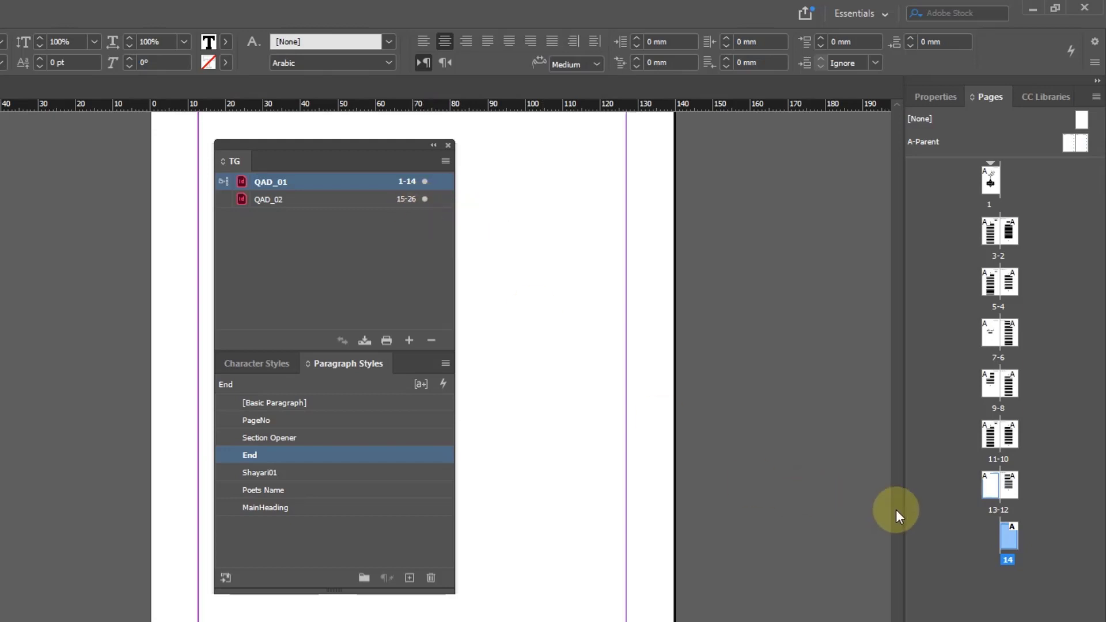
pyautogui.press('Escape')
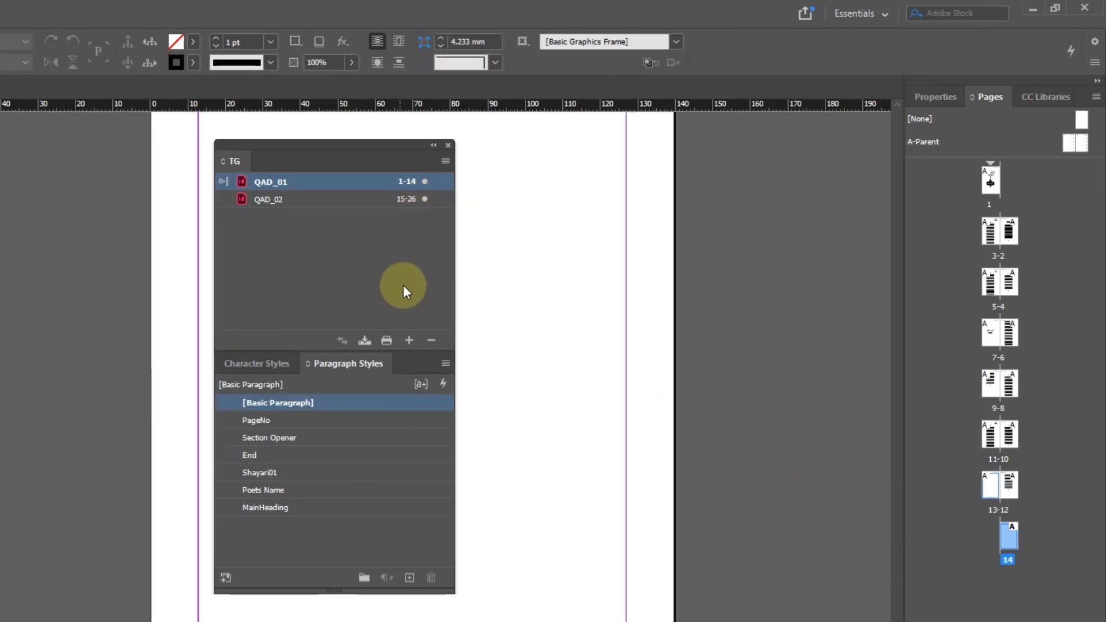
pyautogui.click(580, 260)
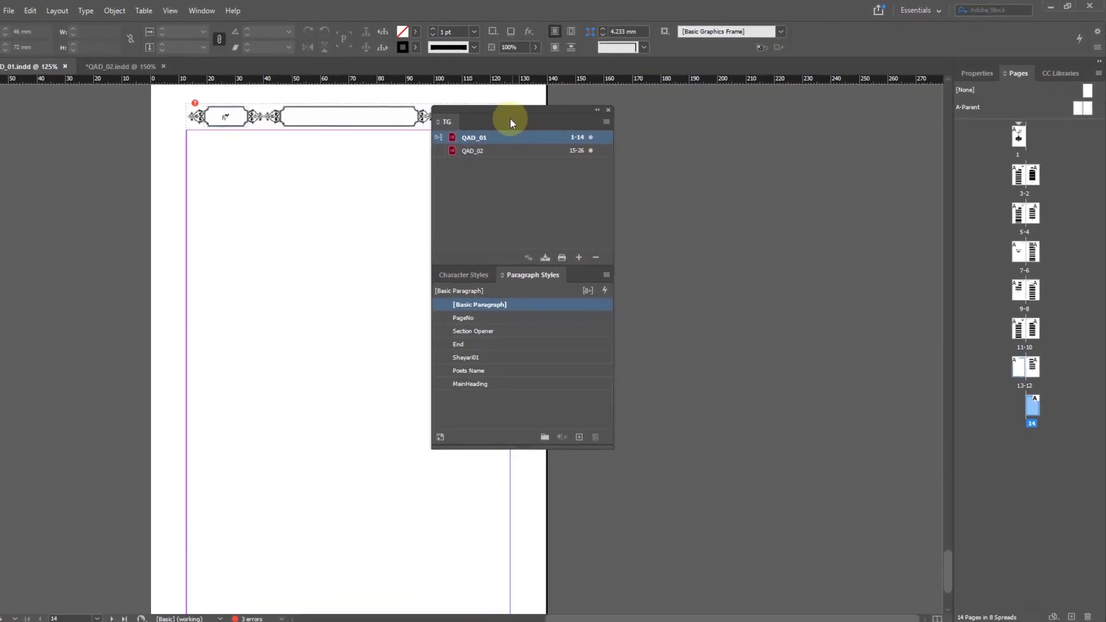
# Step: Detach the TG book panel from the Paragraph Styles panel and place both on the pasteboard beside the page
pyautogui.moveTo(318, 156); pyautogui.dragTo(410, 139)
pyautogui.moveTo(581, 109); pyautogui.dragTo(751, 115)
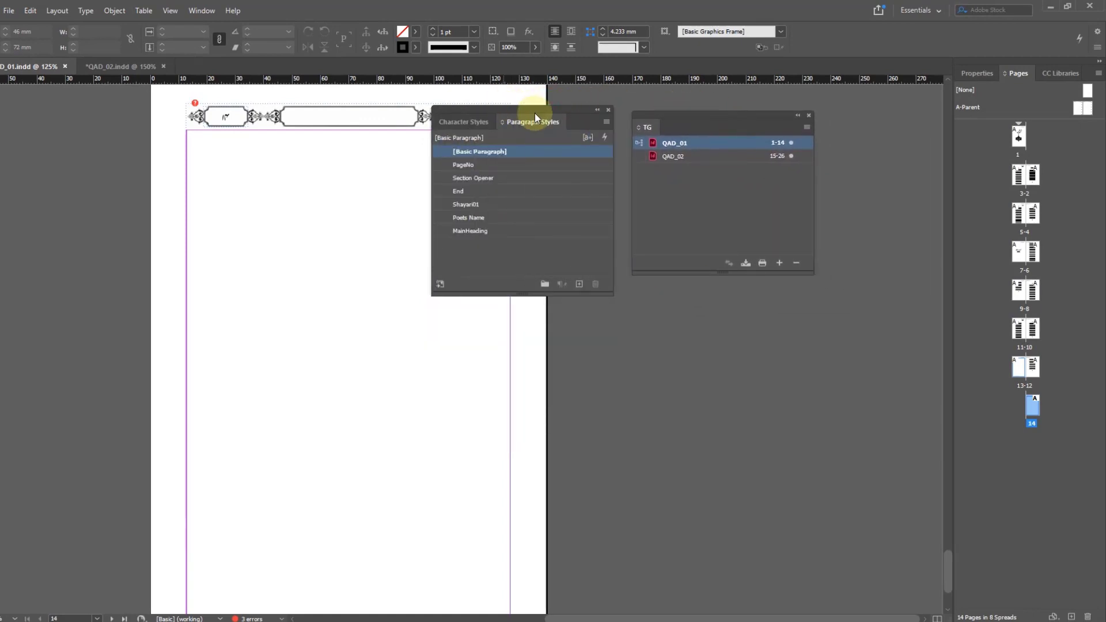
pyautogui.moveTo(534, 114); pyautogui.dragTo(746, 311)
pyautogui.moveTo(496, 167); pyautogui.dragTo(393, 154)
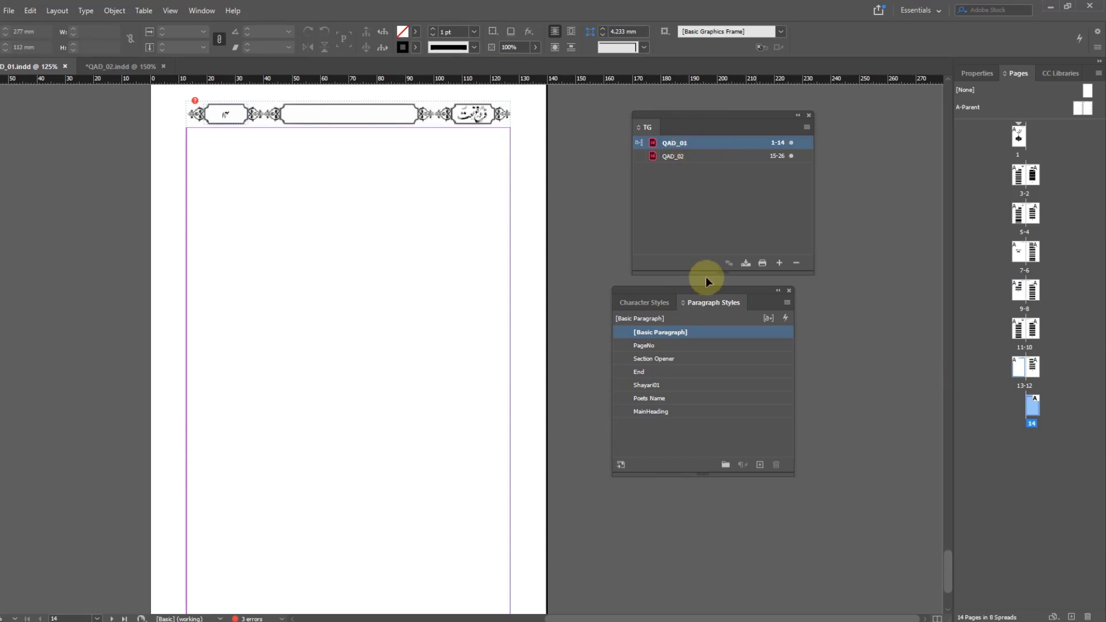
# Step: Delete the two blank pages added at the end of QAD_01, along with the objects on them
pyautogui.click(1087, 612)
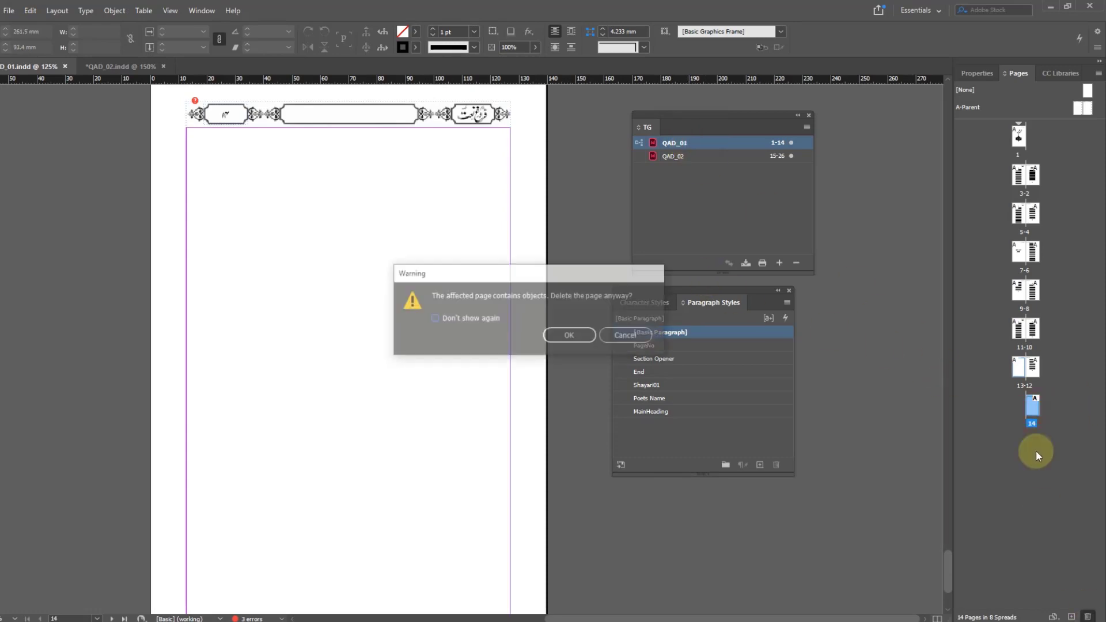
pyautogui.click(573, 336)
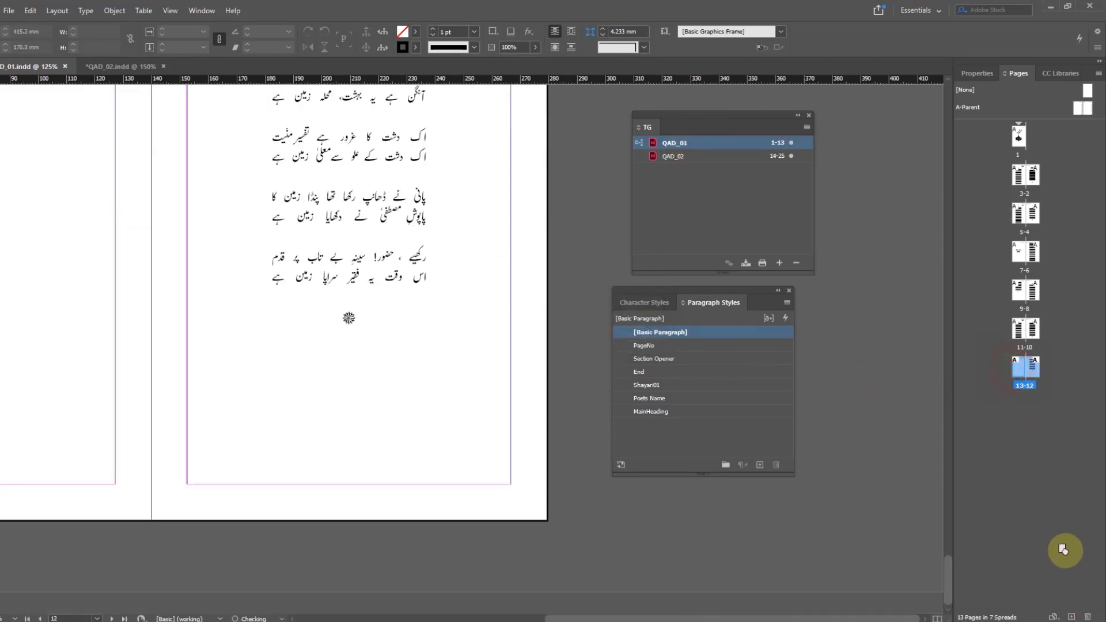
pyautogui.click(1087, 616)
pyautogui.click(571, 349)
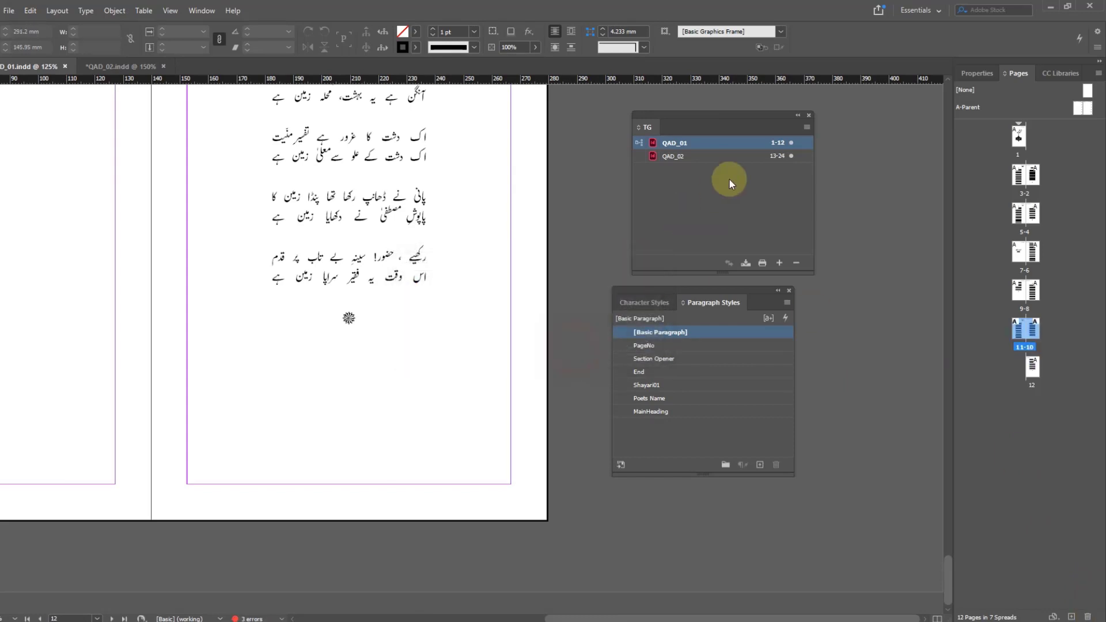
# Step: Stack the TG and Paragraph Styles panels closer to the page and go to the main heading on page 2 of QAD_01
pyautogui.moveTo(700, 119); pyautogui.dragTo(544, 112)
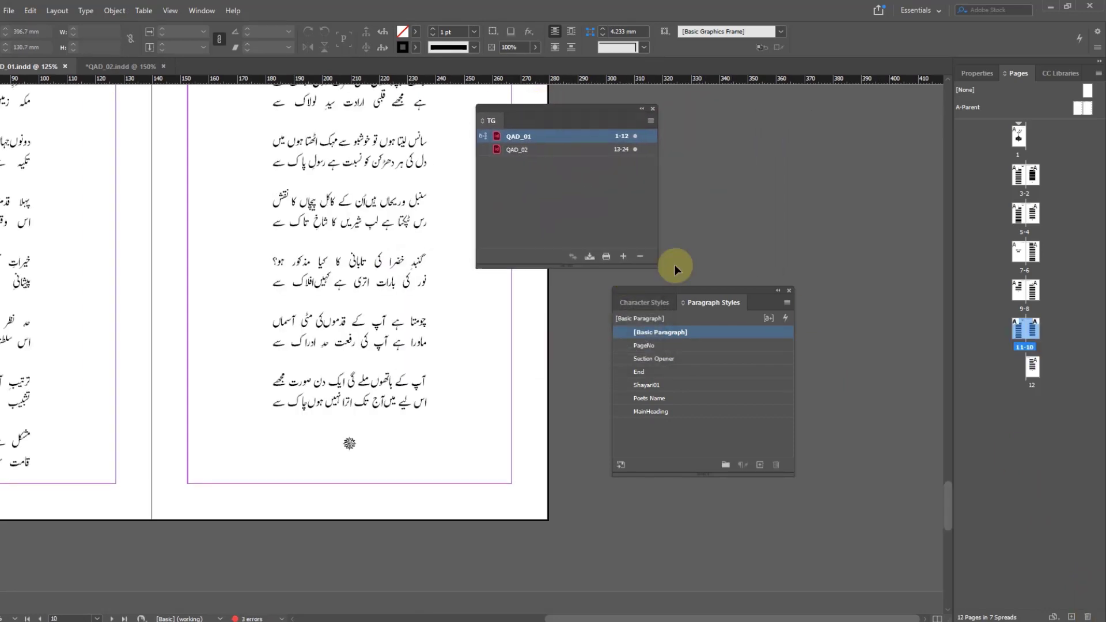
pyautogui.moveTo(686, 295); pyautogui.dragTo(556, 287)
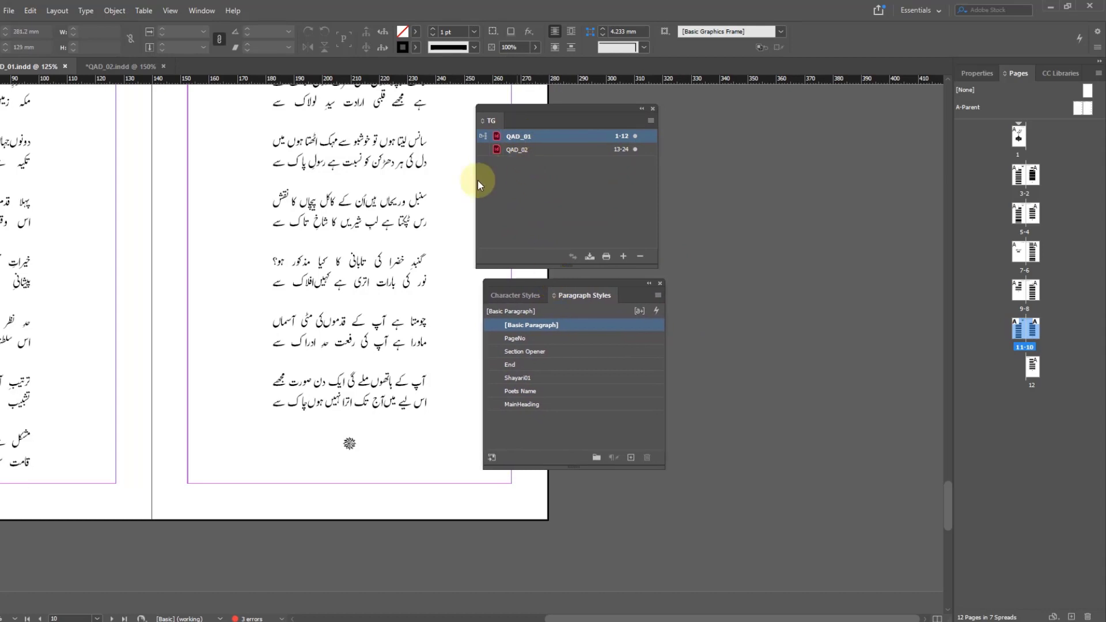
pyautogui.scroll(5, 444, 267)
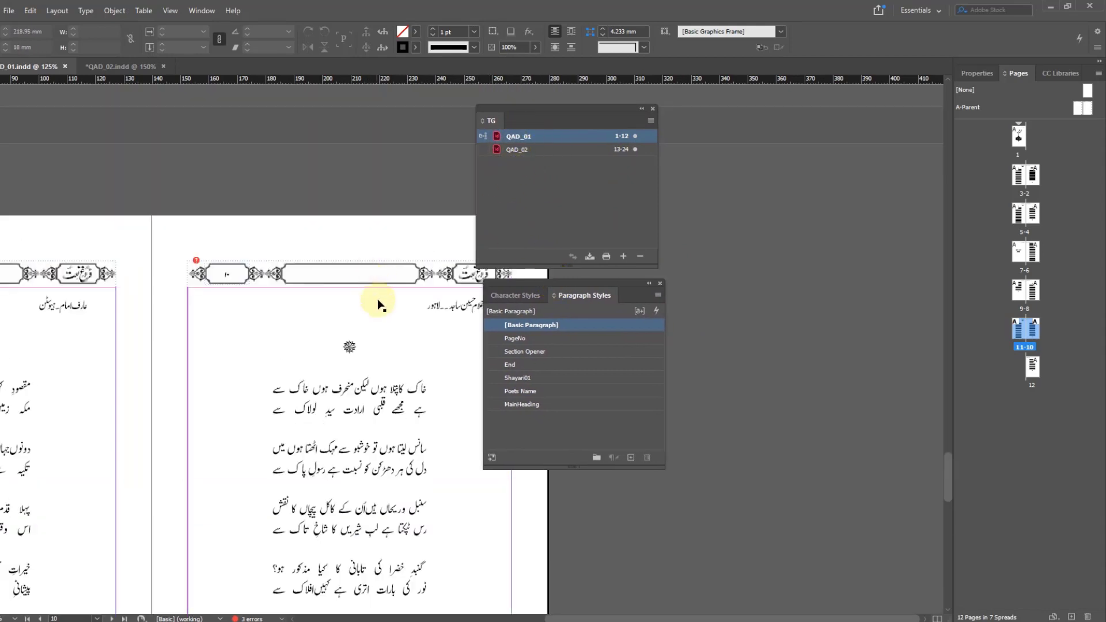
pyautogui.hotkey('ctrl', 'j')
pyautogui.write('1')
pyautogui.press('Return')
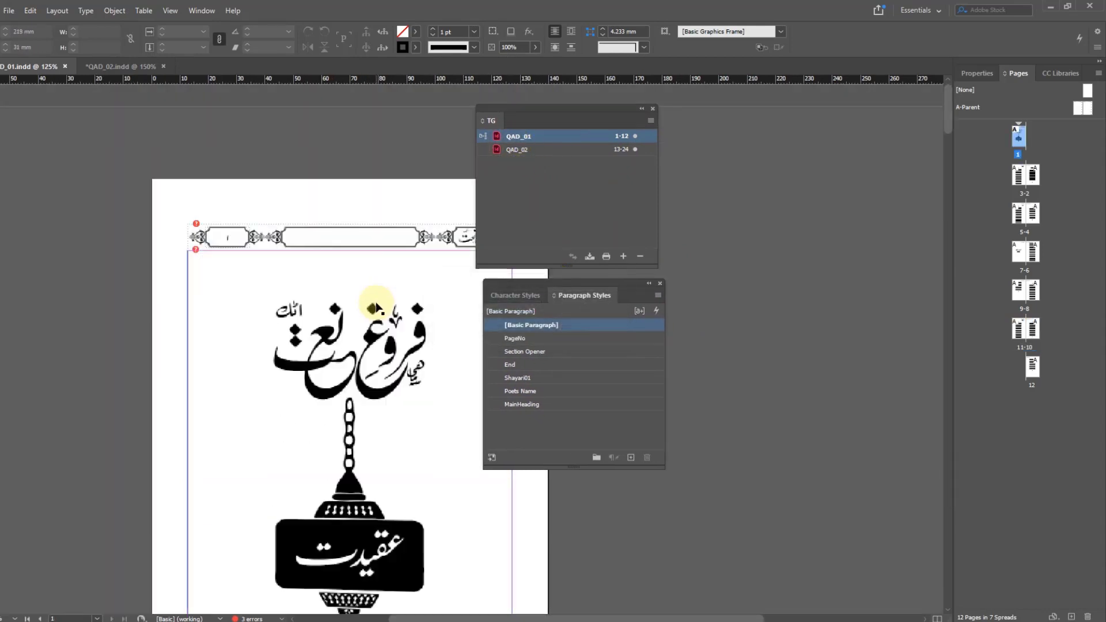
pyautogui.scroll(-13, 322, 343)
pyautogui.scroll(2, 734, 345)
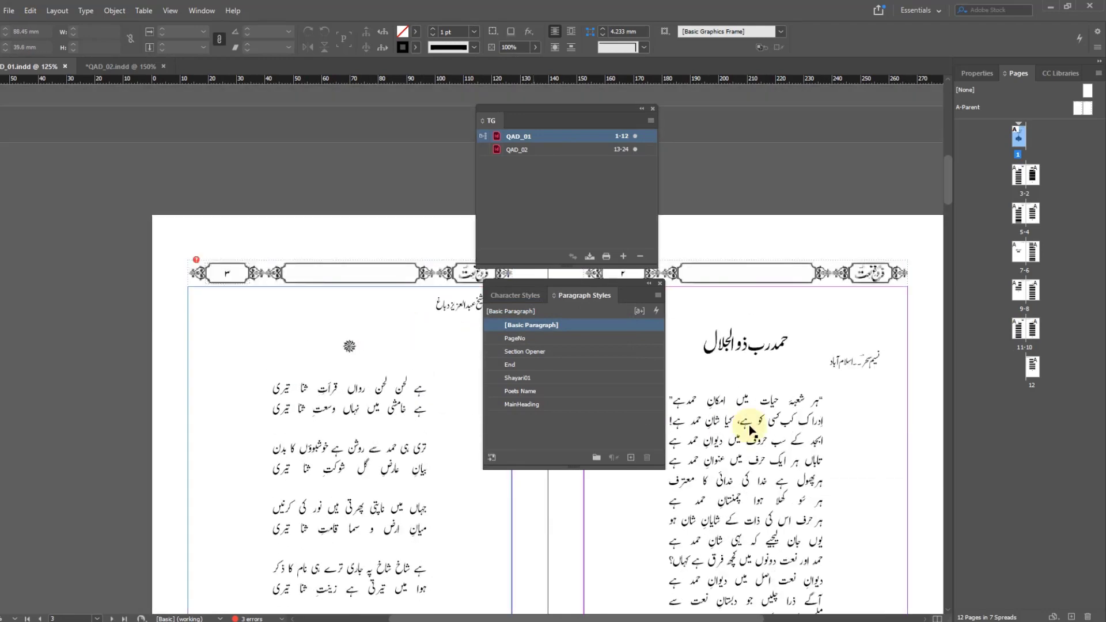
pyautogui.moveTo(797, 356); pyautogui.dragTo(279, 266)
pyautogui.scroll(-1, 284, 254)
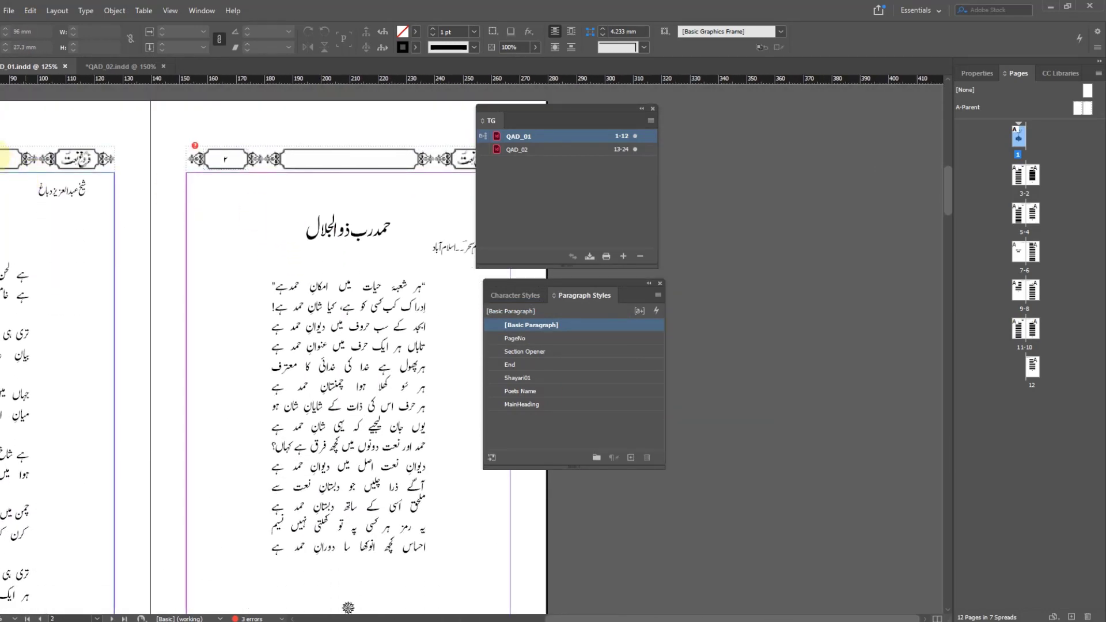
# Step: Change the font of the main heading on page 2 to 1 MUHAMMADI QURANIC
pyautogui.doubleClick(366, 241)
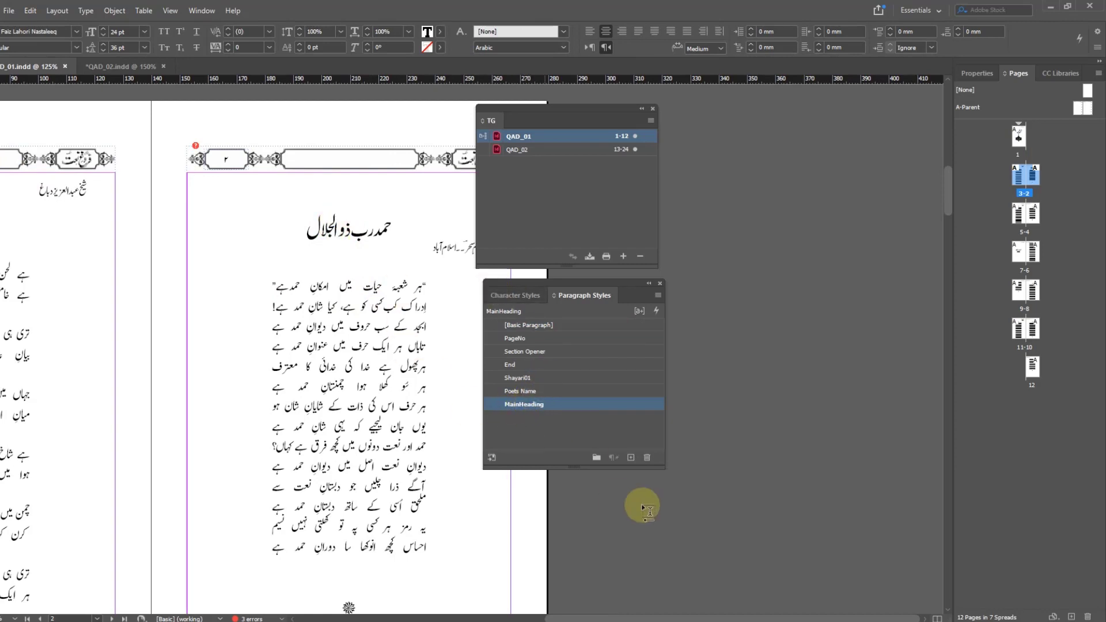
pyautogui.moveTo(302, 237); pyautogui.dragTo(426, 239)
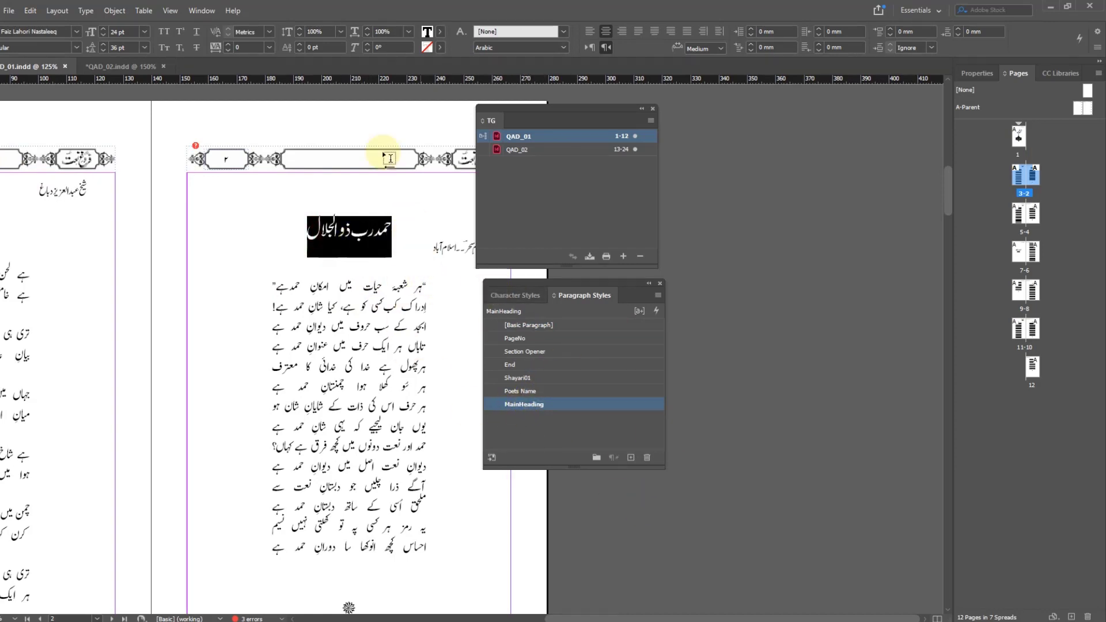
pyautogui.click(77, 32)
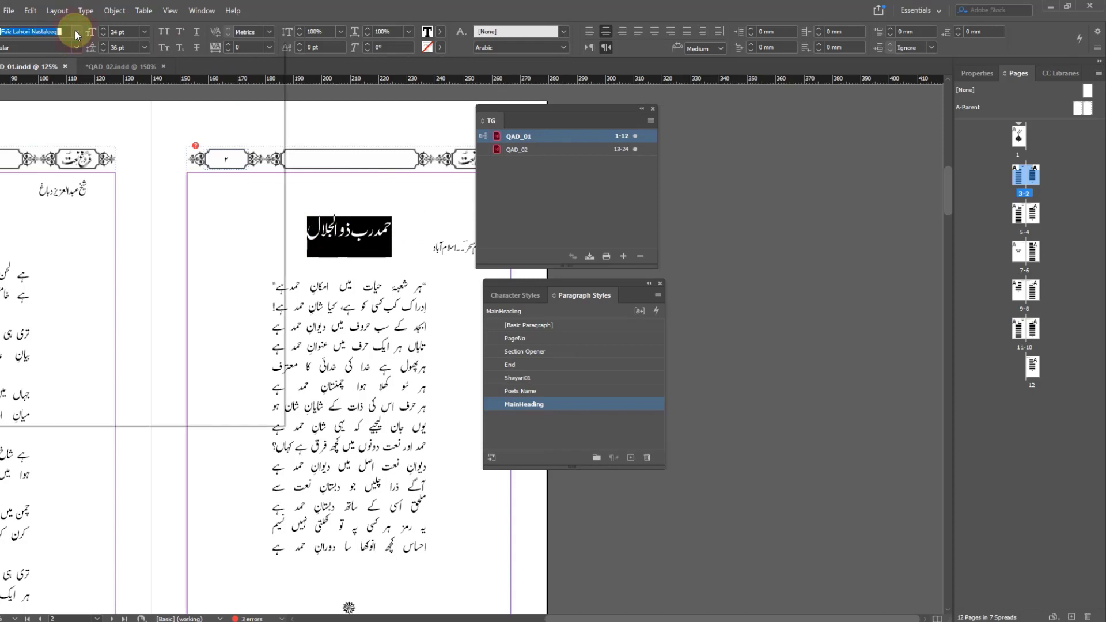
pyautogui.click(57, 159)
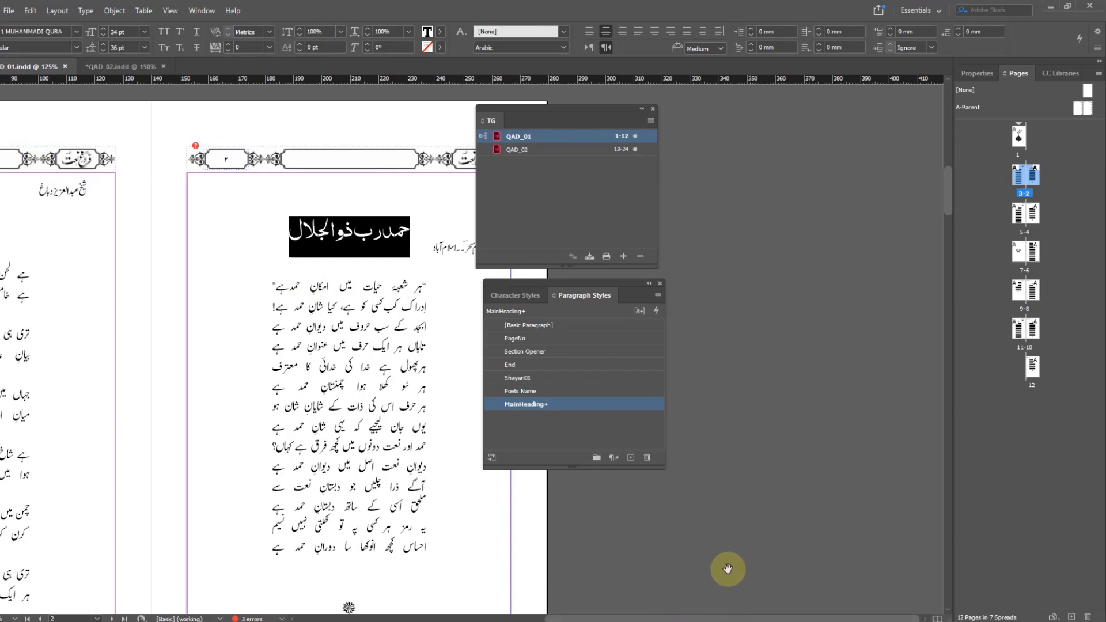
# Step: Create a paragraph style named teststyle from the reformatted heading, based on MainHeading, and apply it to the page 2 heading
pyautogui.keyDown('alt'); pyautogui.click(630, 458); pyautogui.keyUp('alt')
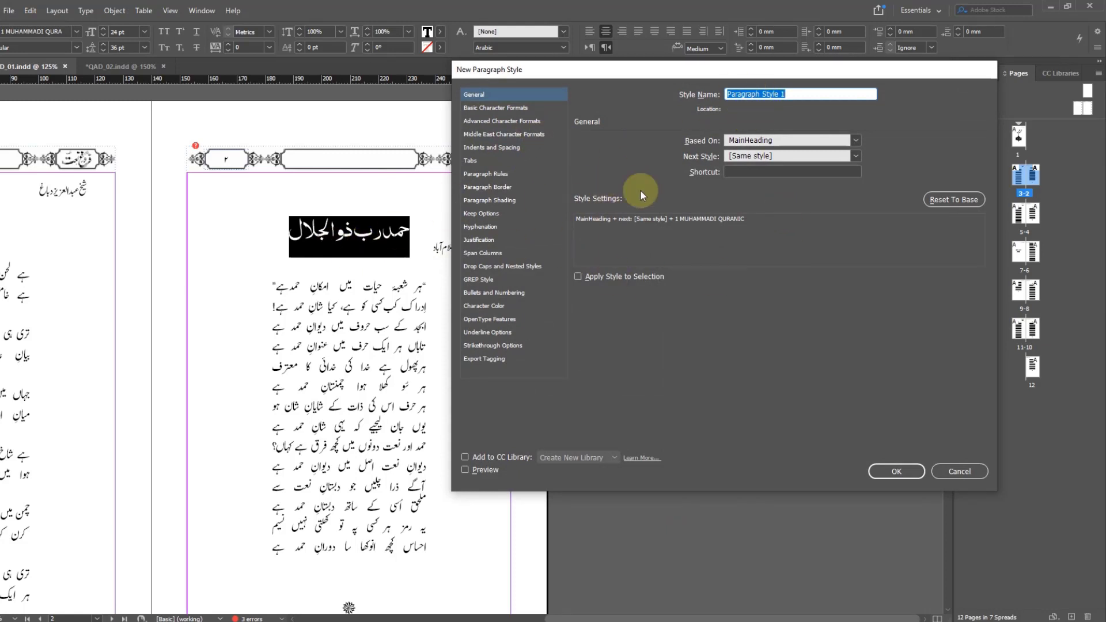
pyautogui.write('teststyle')
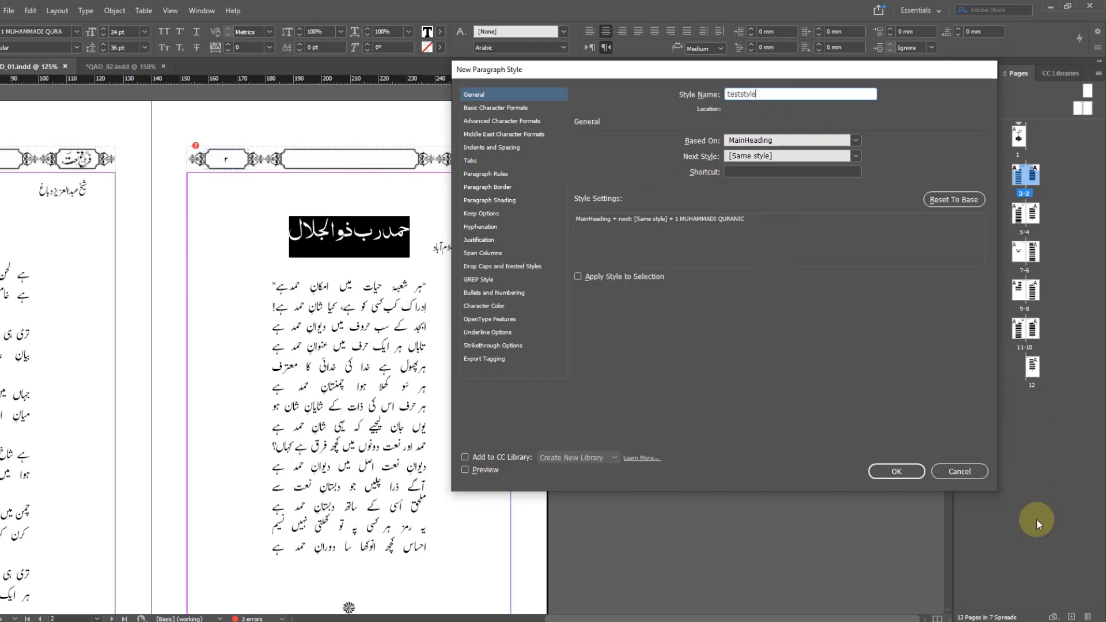
pyautogui.click(903, 471)
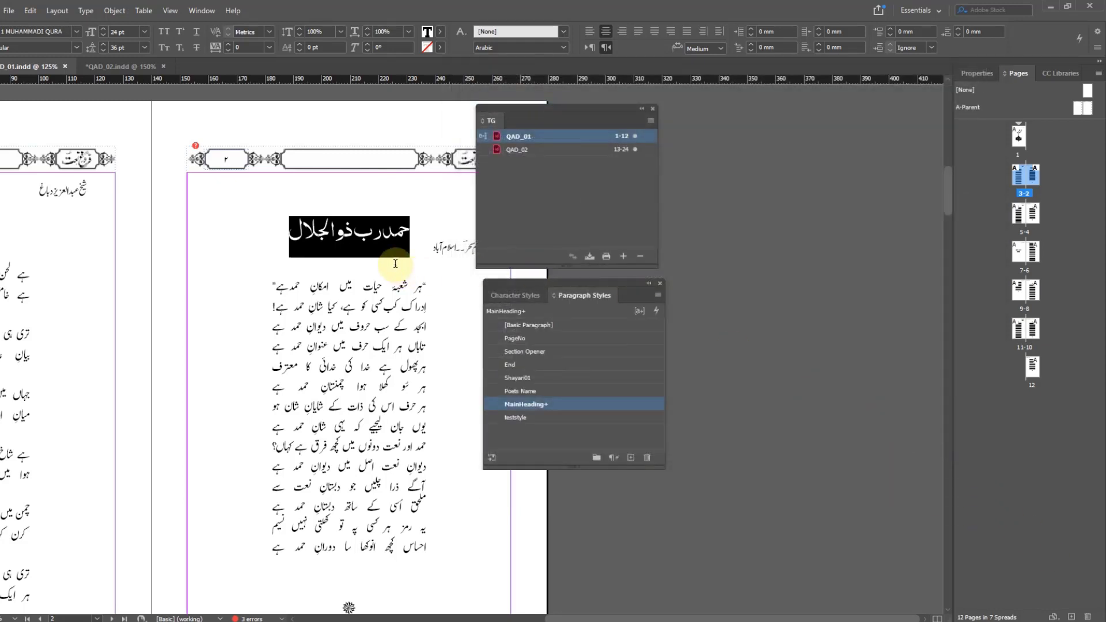
pyautogui.click(520, 418)
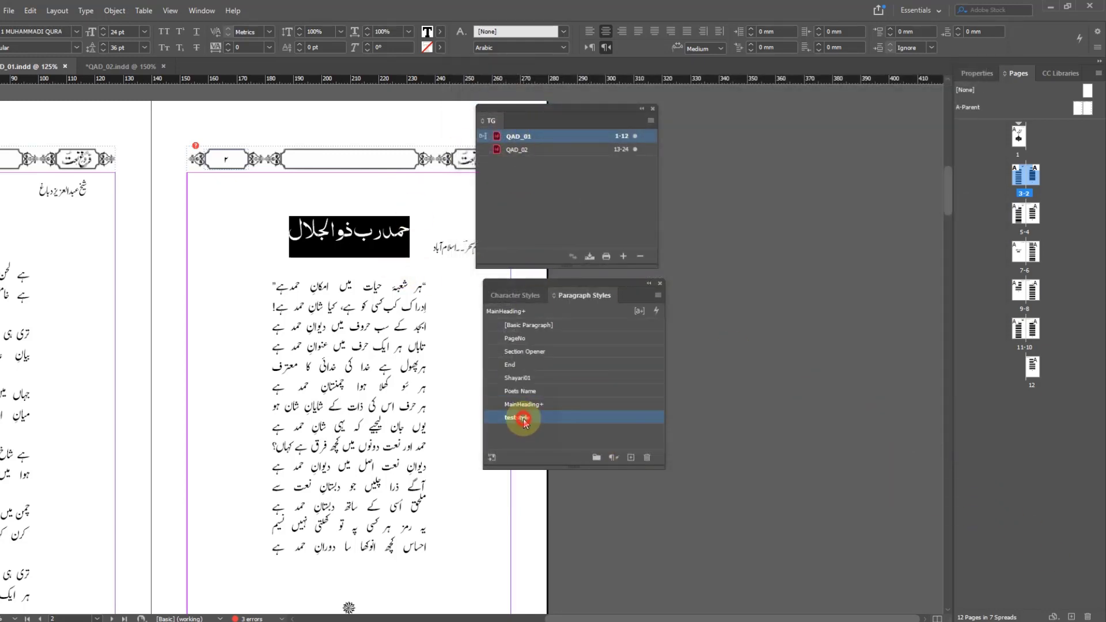
pyautogui.click(348, 227)
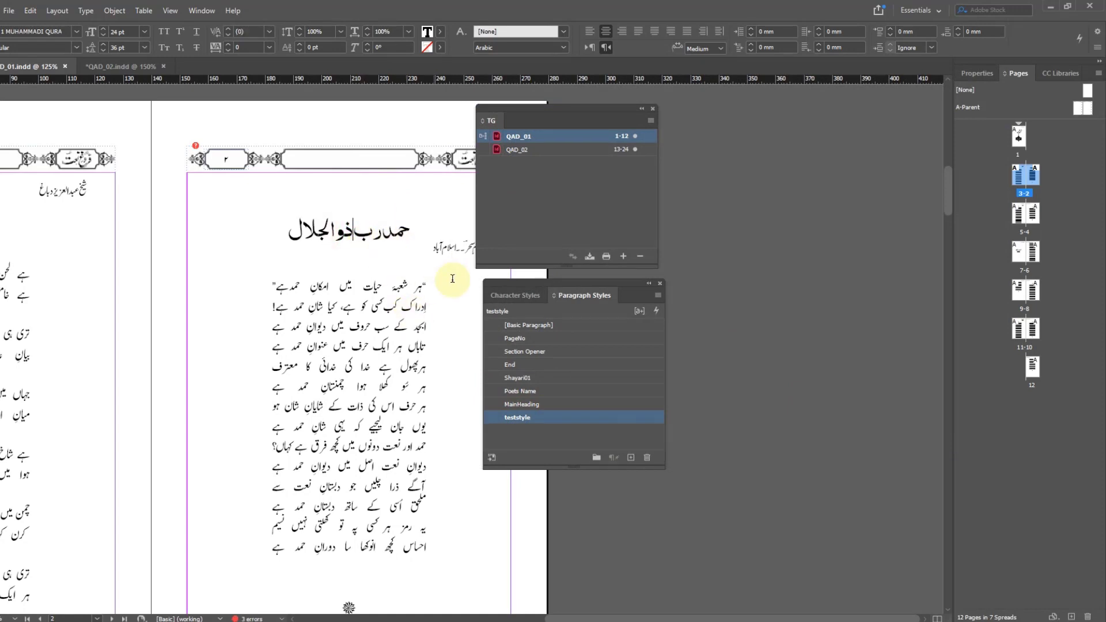
pyautogui.press('Escape')
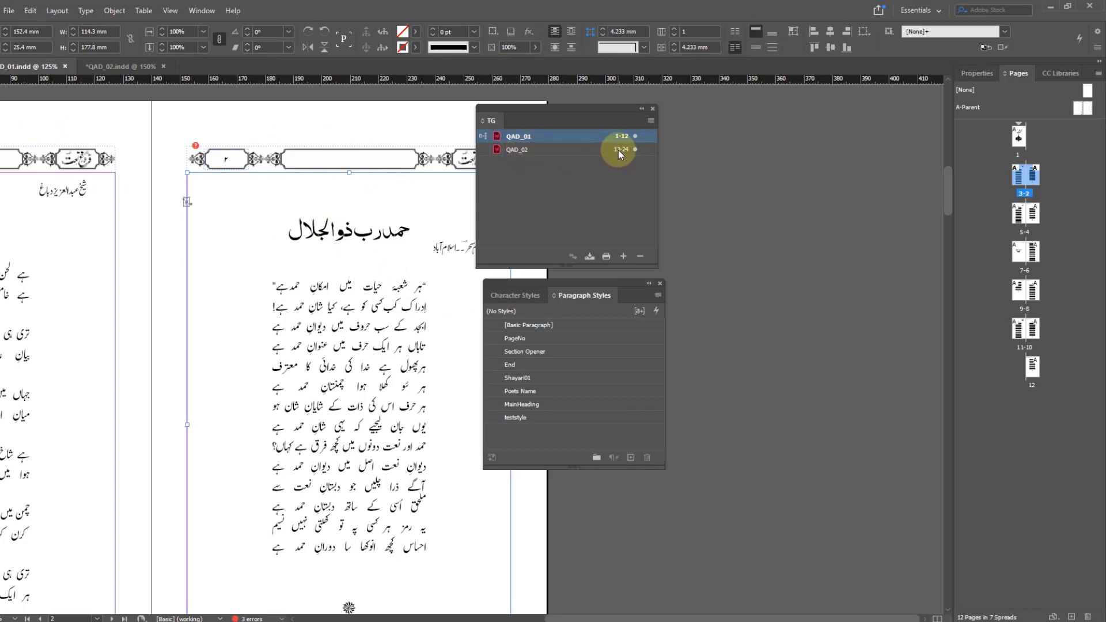
# Step: Open QAD_02 from the TG book and show the headings on pages 14 and 15 at 100% zoom
pyautogui.doubleClick(539, 149)
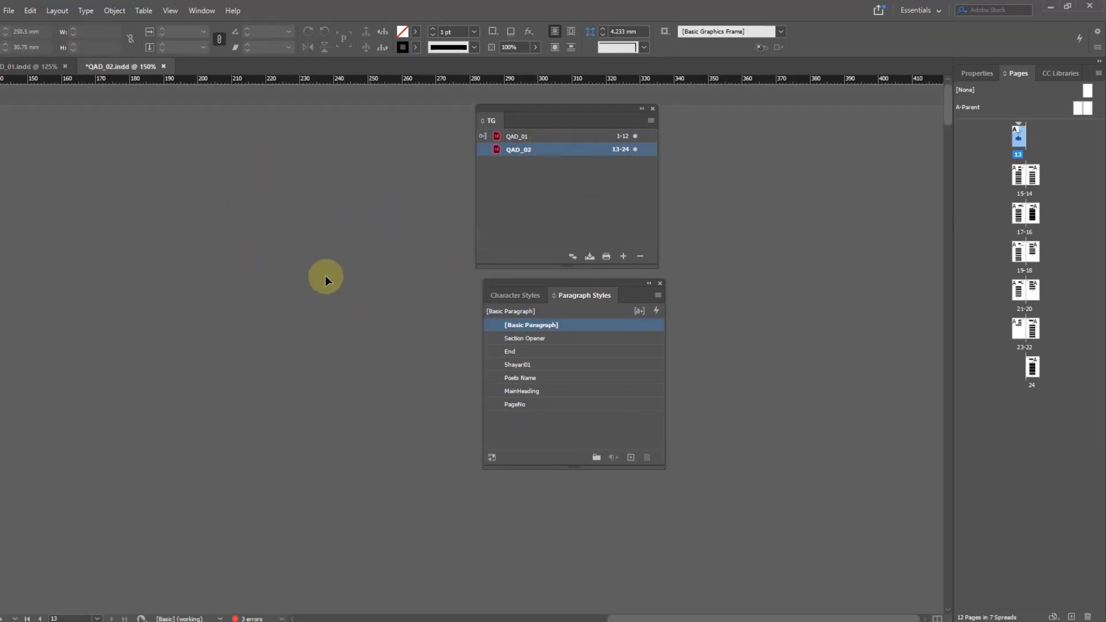
pyautogui.moveTo(119, 306); pyautogui.dragTo(244, 267)
pyautogui.moveTo(181, 286); pyautogui.dragTo(258, 246)
pyautogui.keyDown('ctrl'); pyautogui.keyDown('alt'); pyautogui.click(322, 241); pyautogui.keyUp('alt'); pyautogui.keyUp('ctrl')
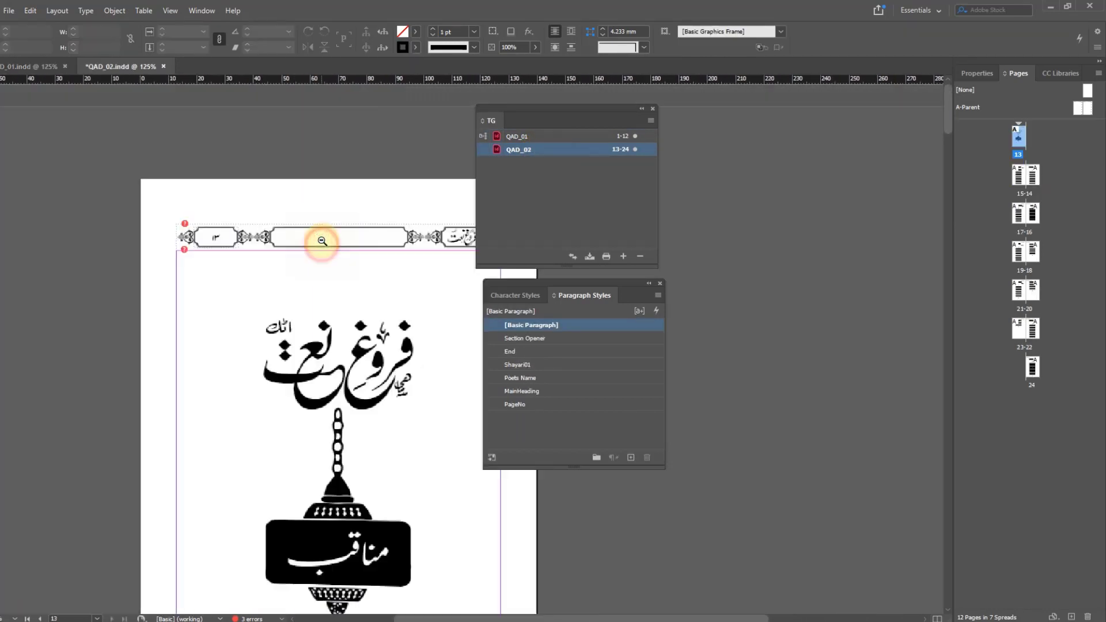
pyautogui.keyDown('ctrl'); pyautogui.keyDown('alt'); pyautogui.click(366, 397); pyautogui.keyUp('alt'); pyautogui.keyUp('ctrl')
pyautogui.moveTo(454, 393); pyautogui.dragTo(232, 325)
pyautogui.moveTo(383, 332); pyautogui.dragTo(325, 315)
pyautogui.scroll(-9, 346, 309)
pyautogui.scroll(3, 345, 300)
pyautogui.moveTo(360, 357); pyautogui.dragTo(209, 252)
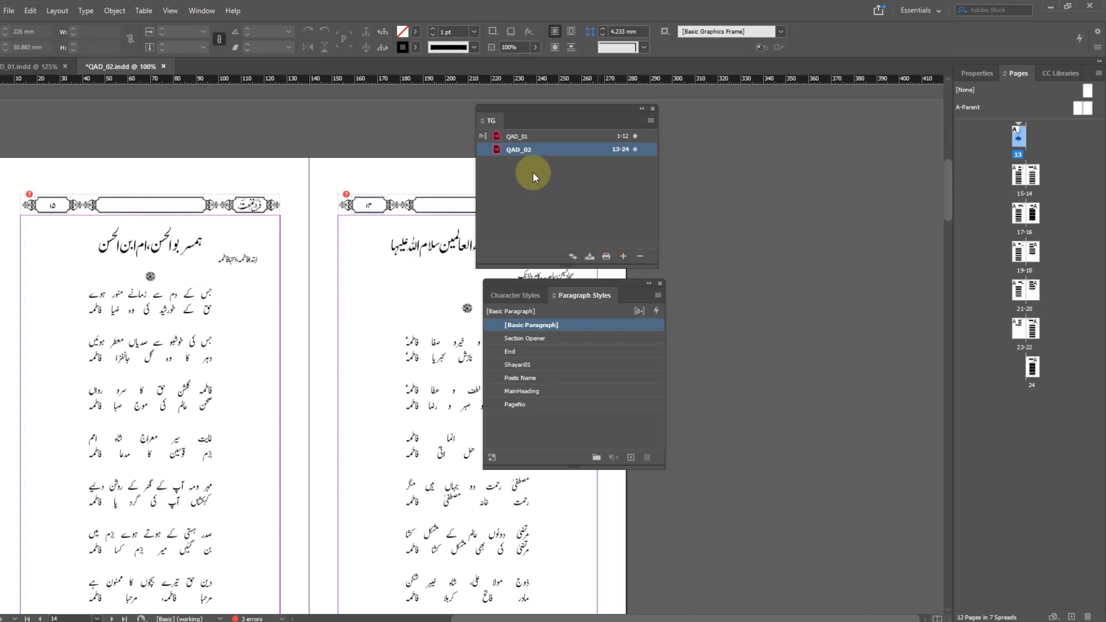
# Step: Synchronize QAD_02 with the TG book's style source document
pyautogui.click(548, 209)
pyautogui.click(524, 148)
pyautogui.click(651, 120)
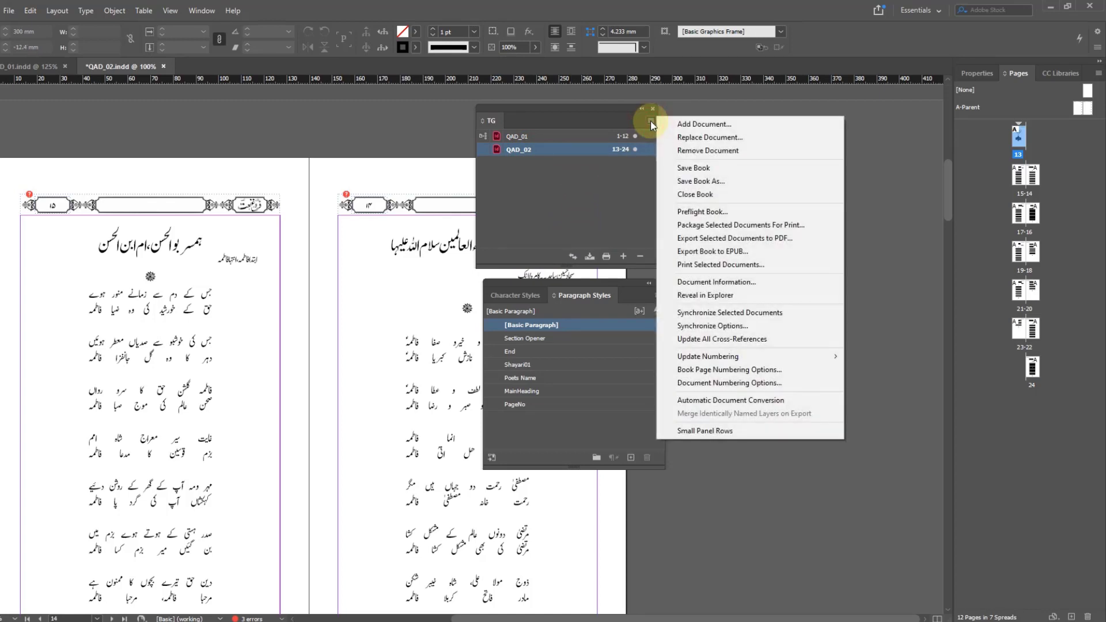
pyautogui.click(711, 314)
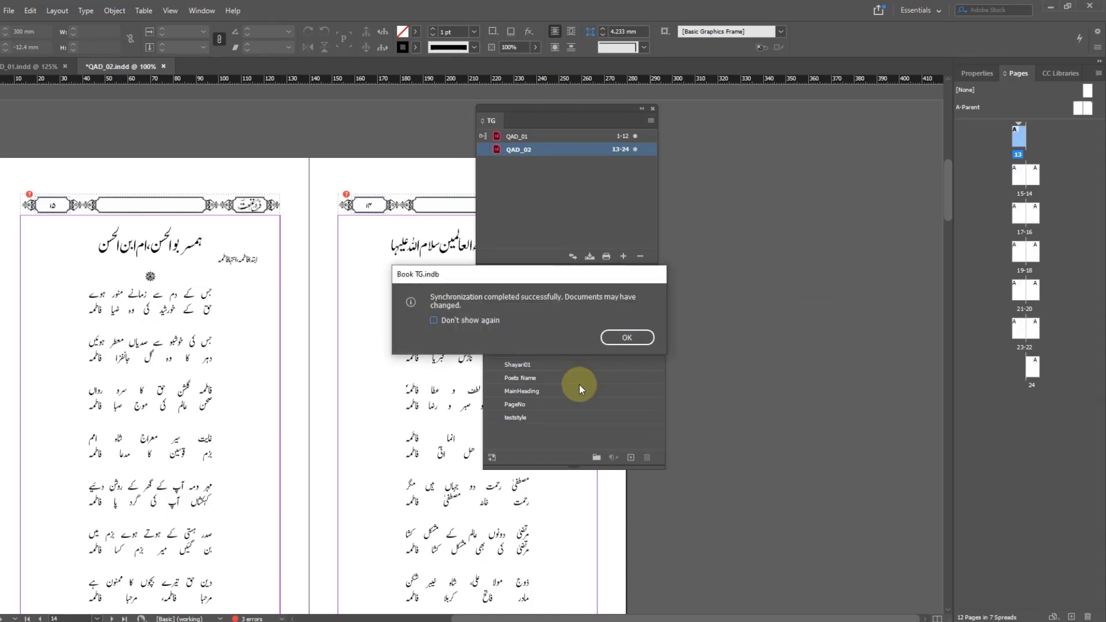
pyautogui.click(620, 337)
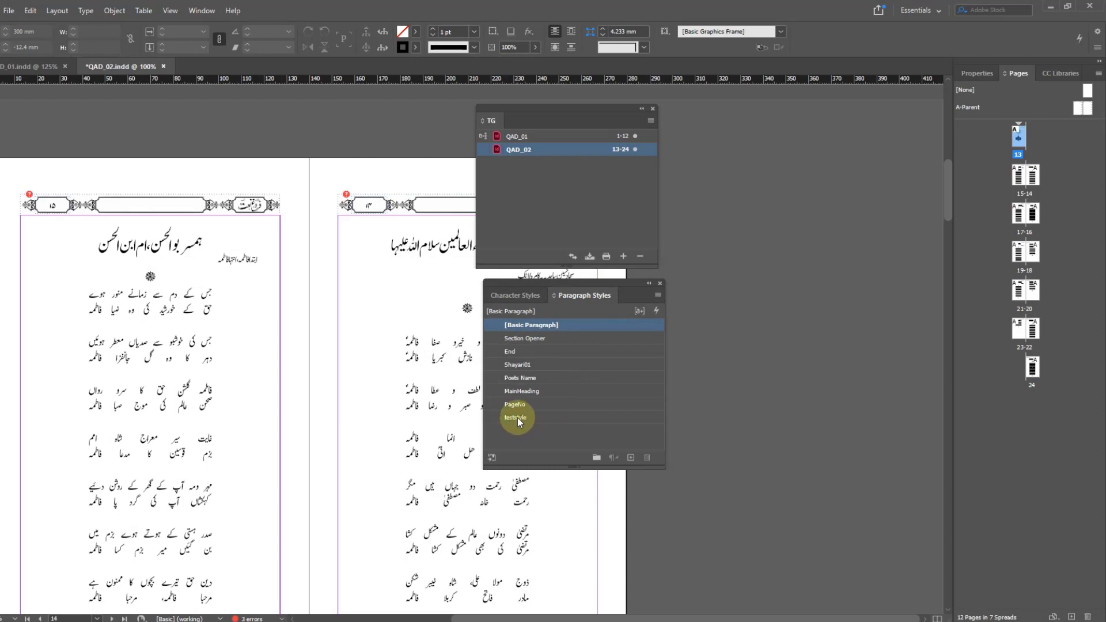
# Step: Try teststyle on the page 15 heading of QAD_02, restore its MainHeading style, and leave text editing
pyautogui.click(151, 247)
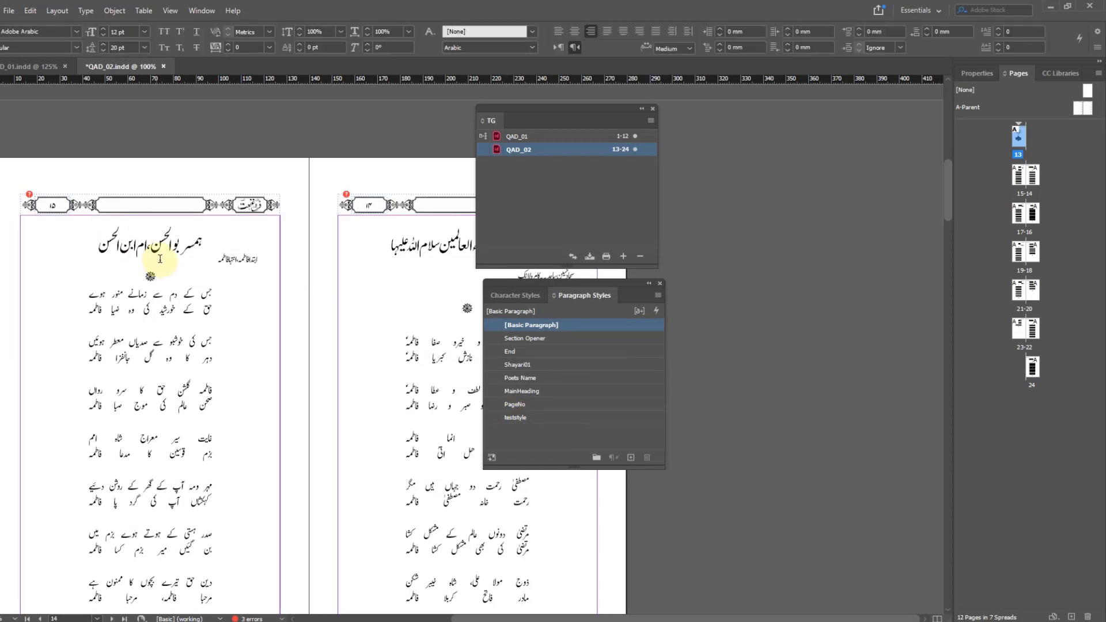
pyautogui.click(517, 421)
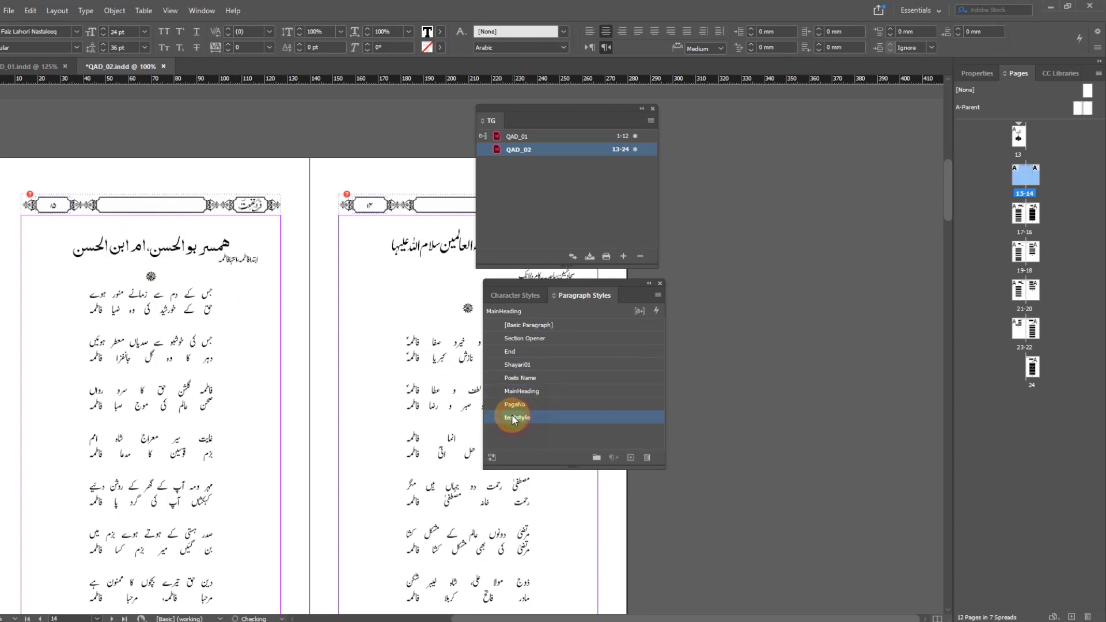
pyautogui.click(548, 390)
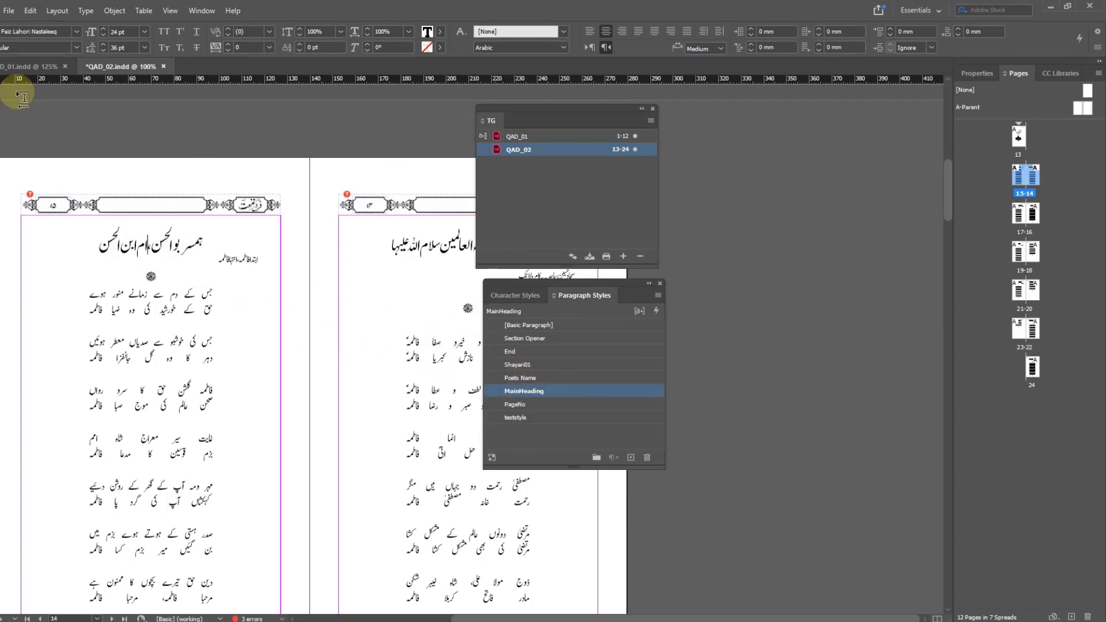
pyautogui.press('Escape')
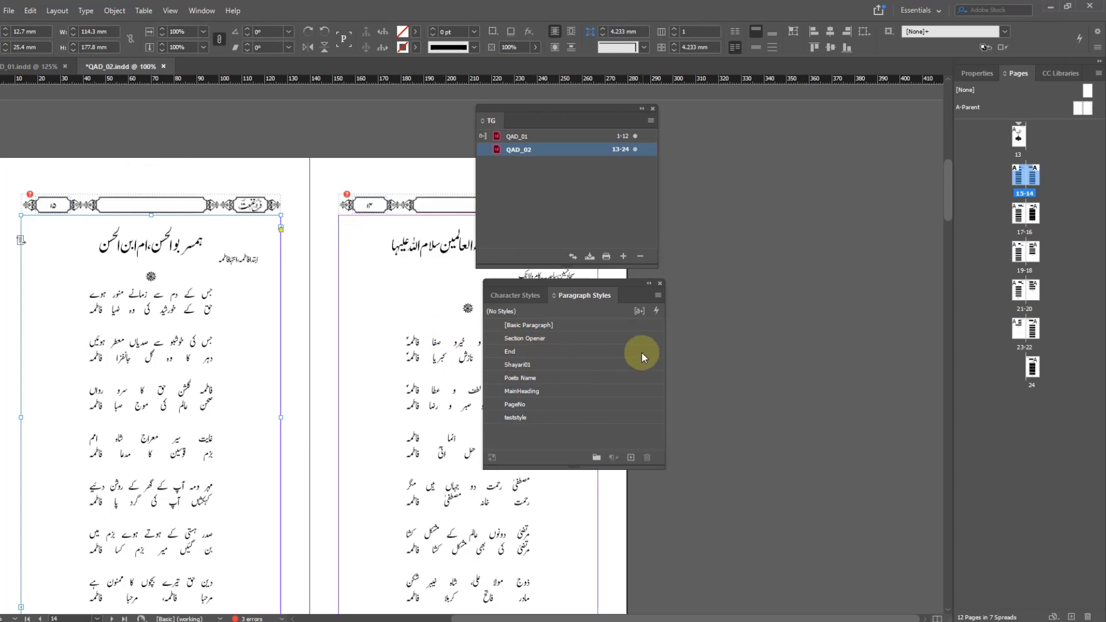
# Step: Delete the teststyle paragraph style from both QAD_02 and QAD_01
pyautogui.scroll(-2, 295, 238)
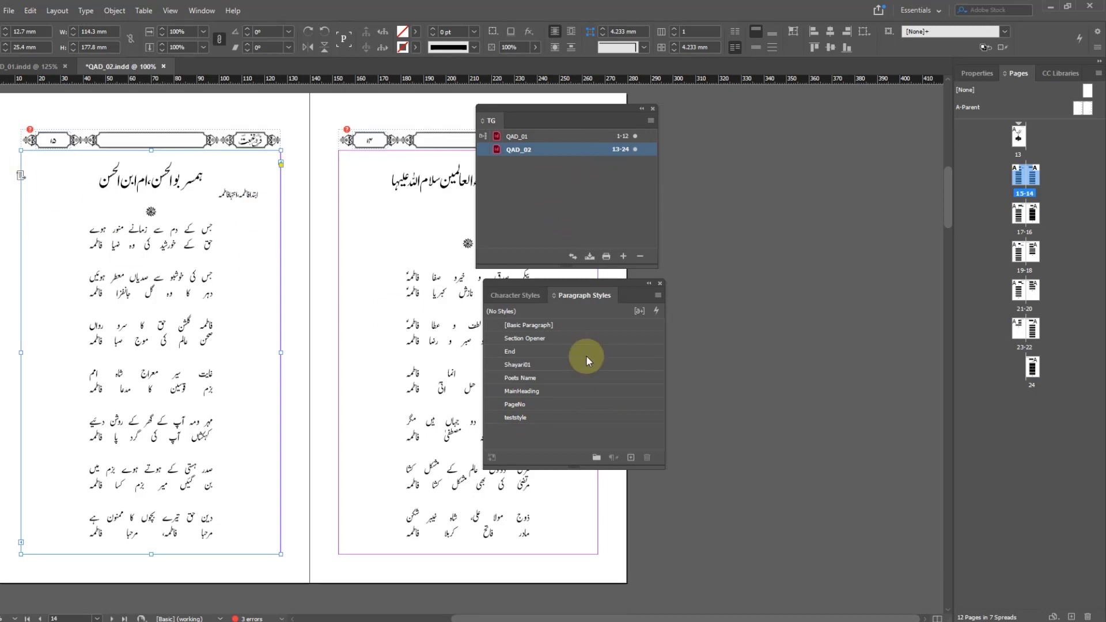
pyautogui.click(513, 418)
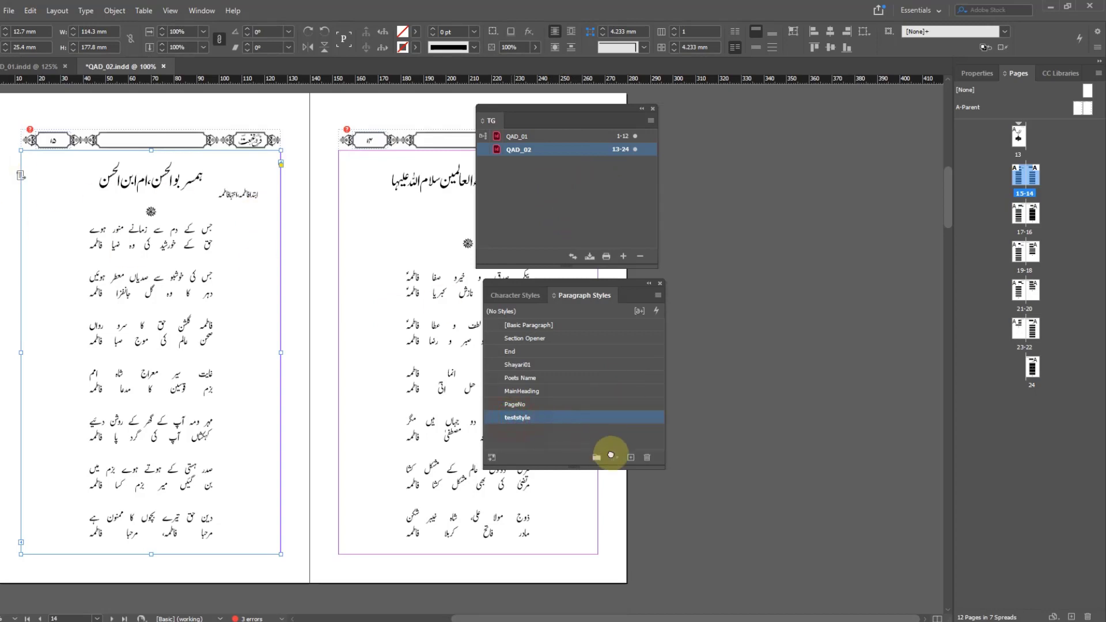
pyautogui.click(647, 458)
pyautogui.doubleClick(521, 137)
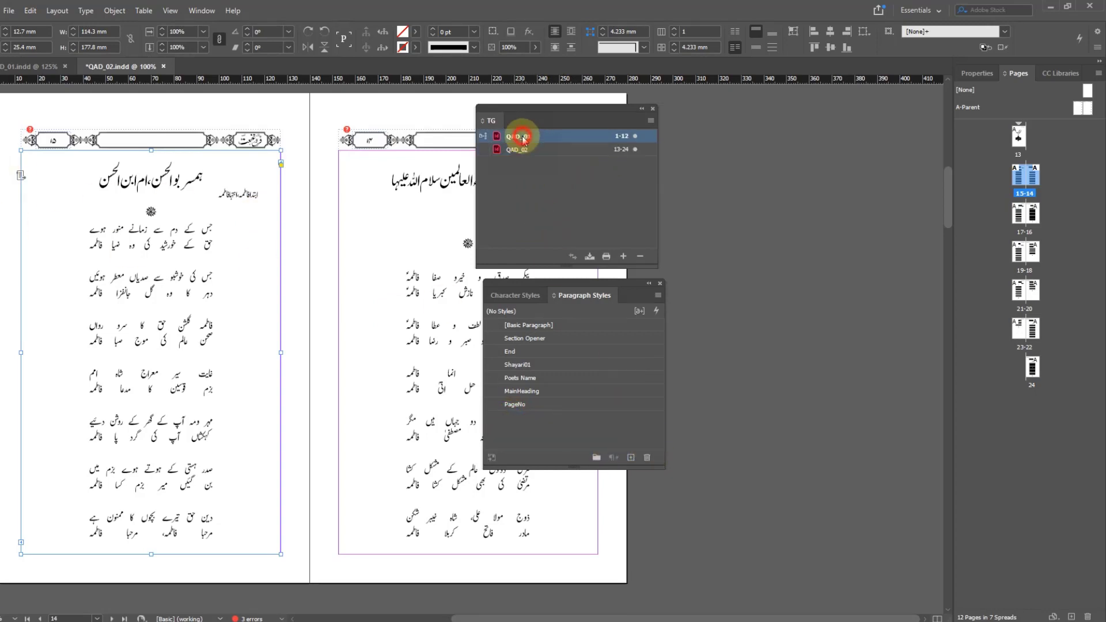
pyautogui.click(526, 419)
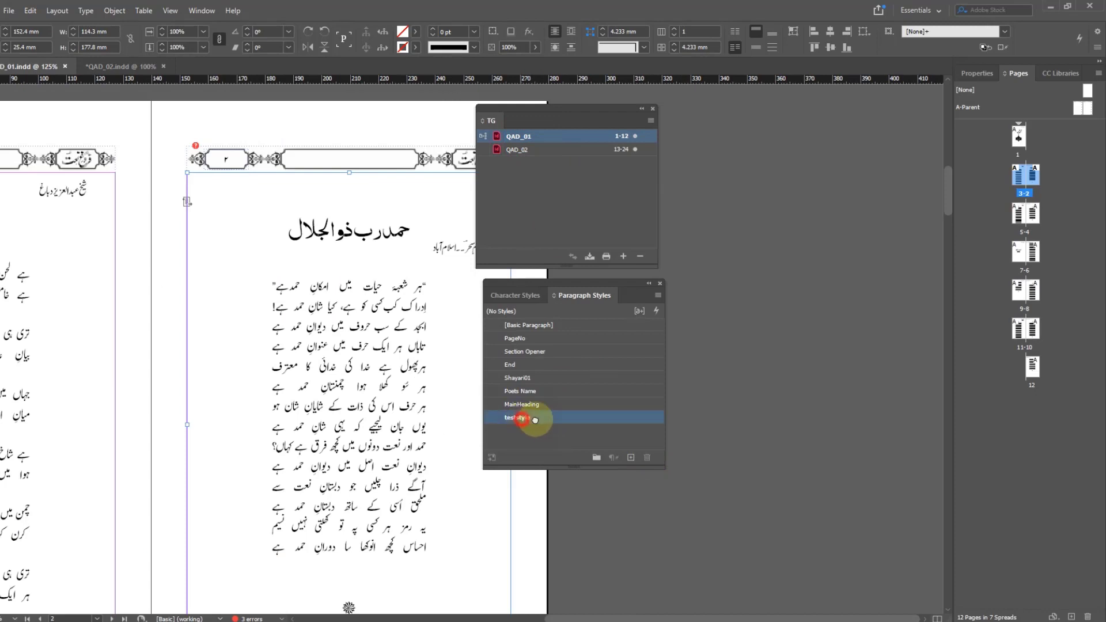
pyautogui.click(648, 457)
pyautogui.click(545, 338)
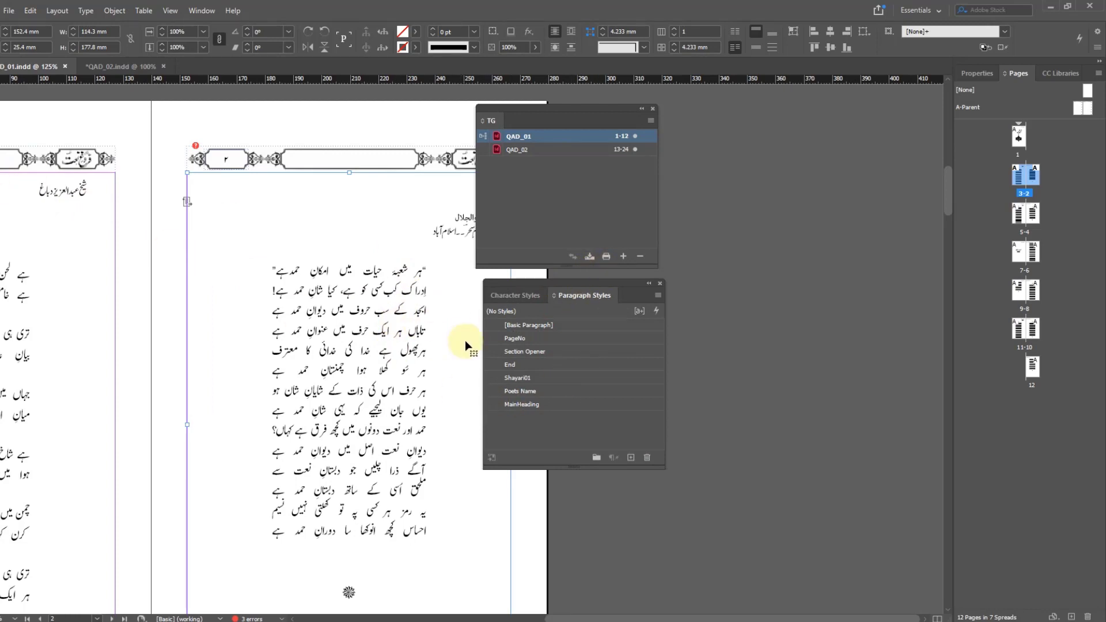
# Step: Snap the floating Paragraph Styles panel directly beneath the TG book panel
pyautogui.moveTo(541, 289); pyautogui.dragTo(521, 272)
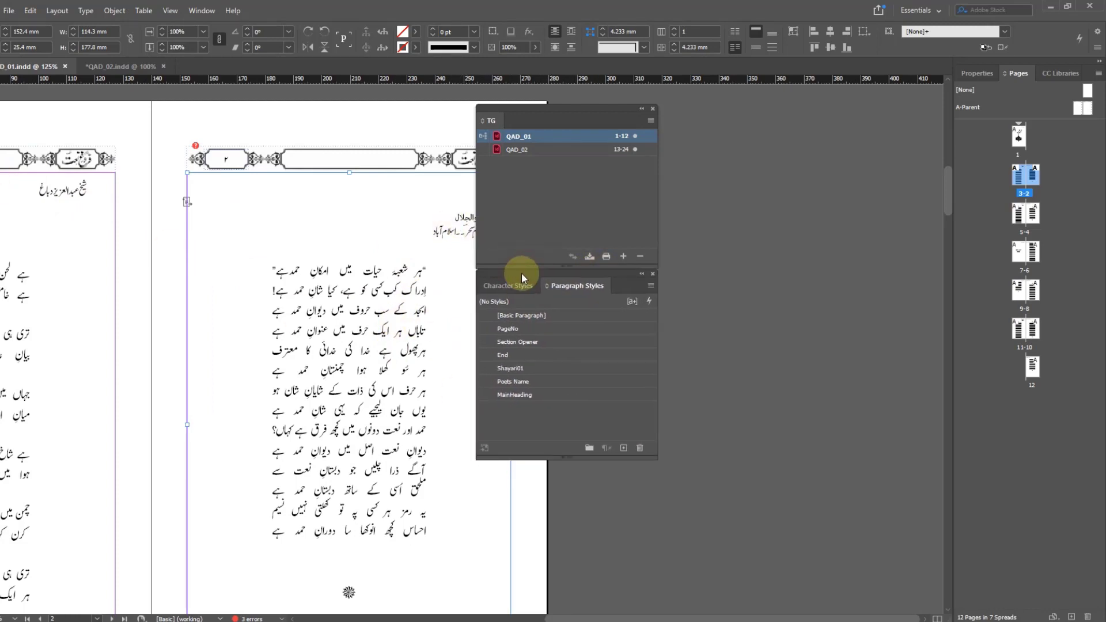
pyautogui.click(651, 286)
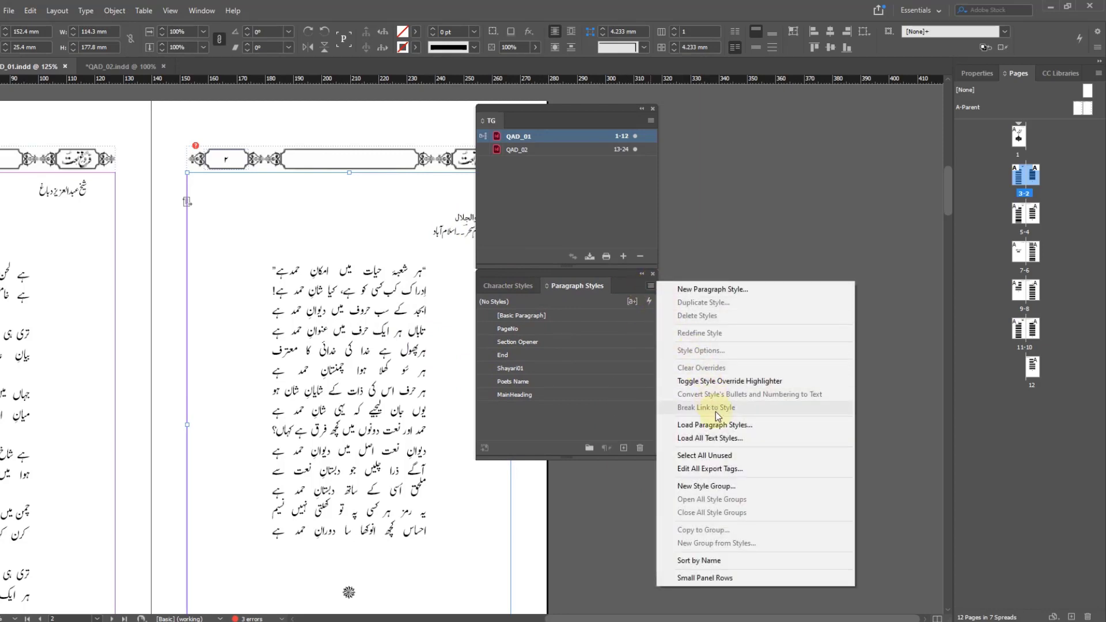
pyautogui.click(622, 208)
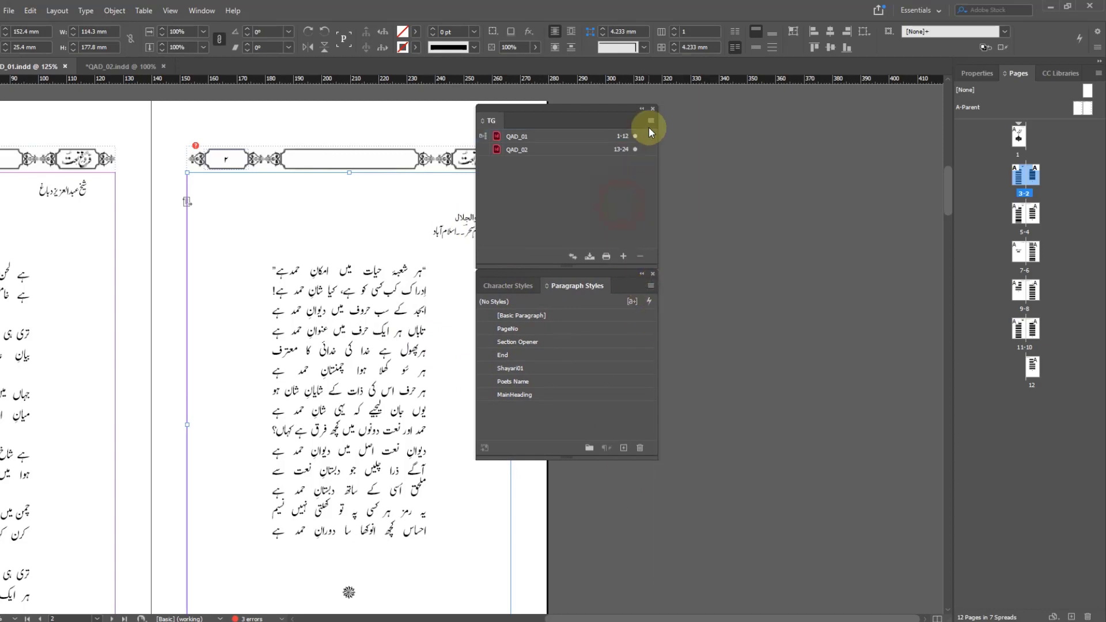
# Step: Export the whole TG book as TG.pdf to the Desktop with the High Quality Print preset and Visible & Printable Layers, accepting the missing links
pyautogui.click(651, 120)
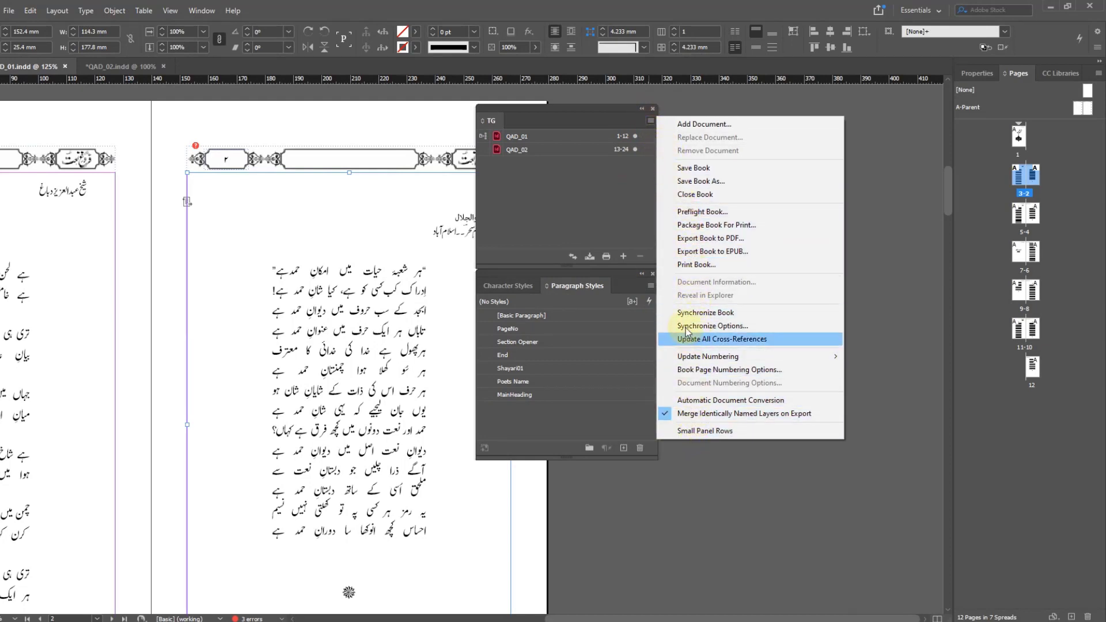
pyautogui.click(696, 241)
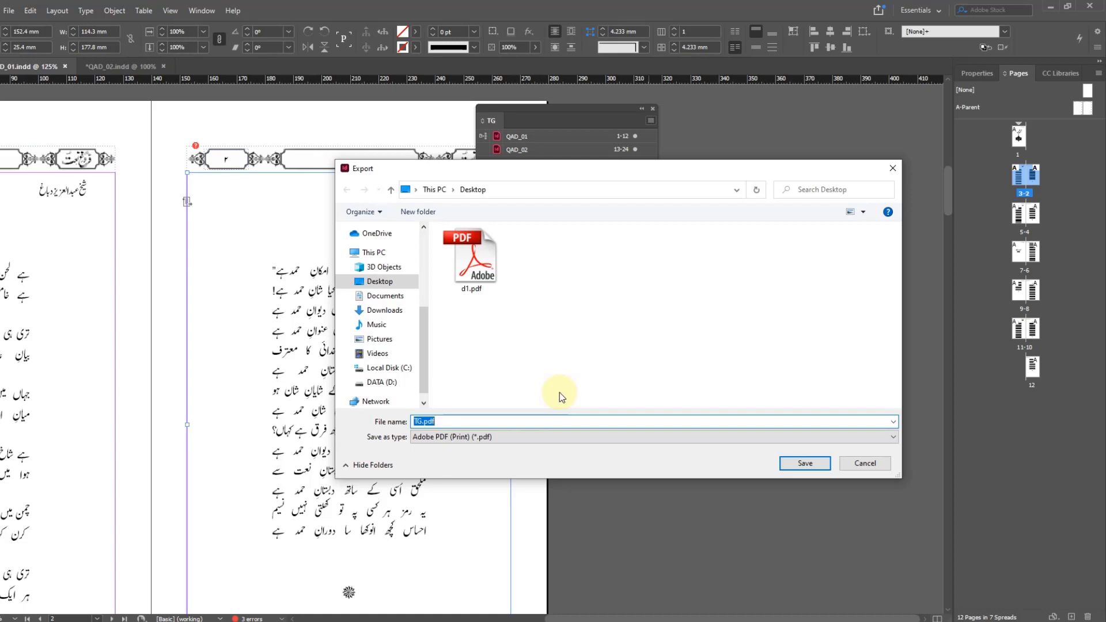
pyautogui.click(805, 464)
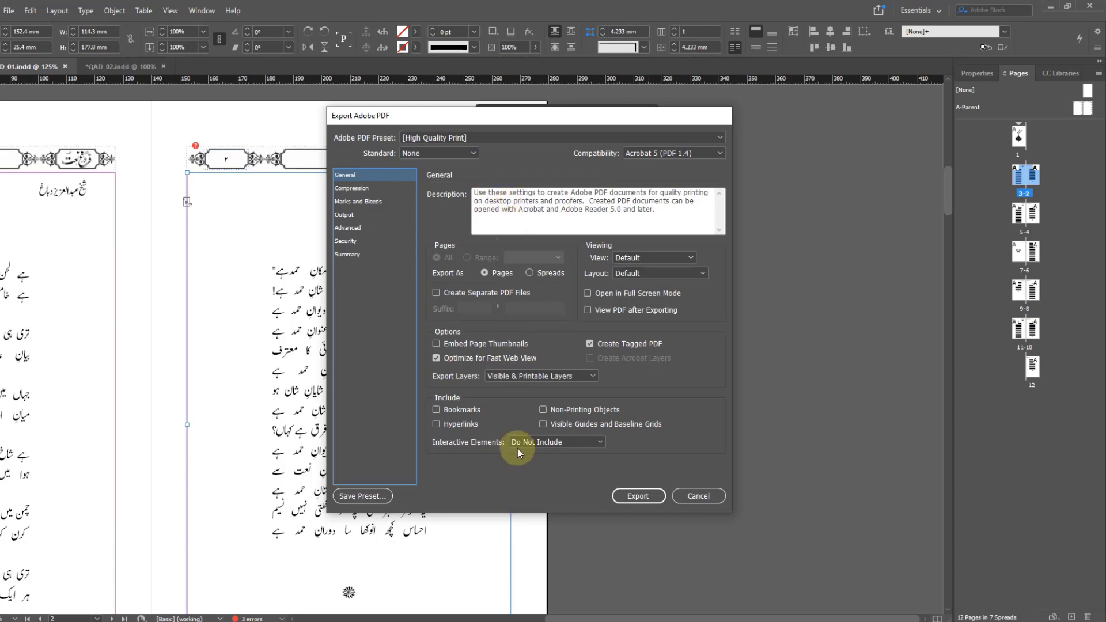
pyautogui.click(592, 376)
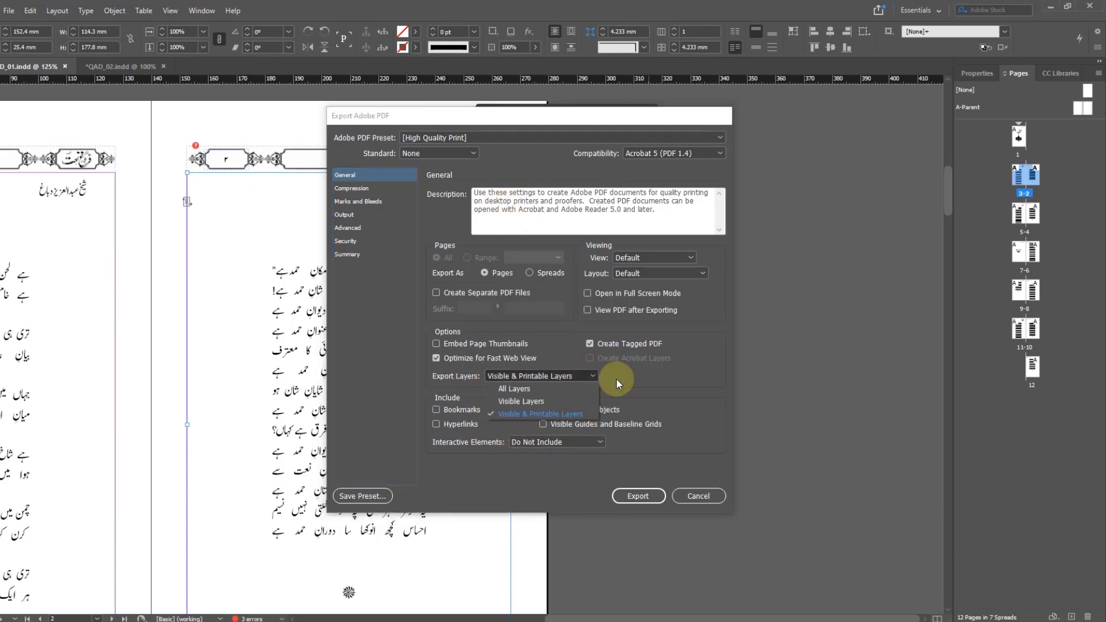
pyautogui.click(663, 379)
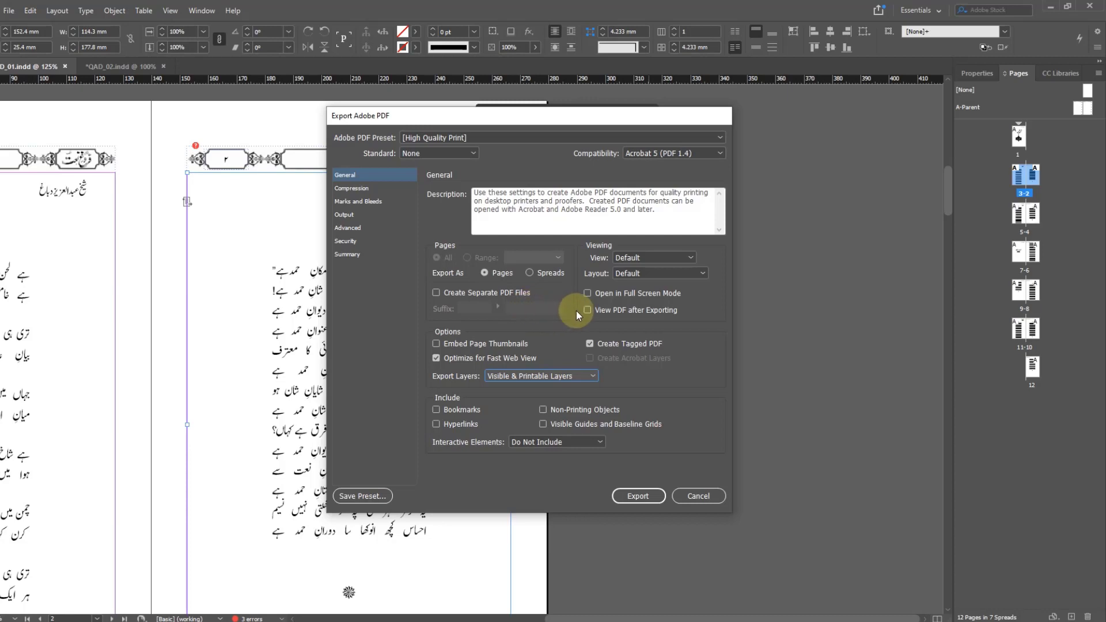
pyautogui.click(530, 376)
pyautogui.click(674, 392)
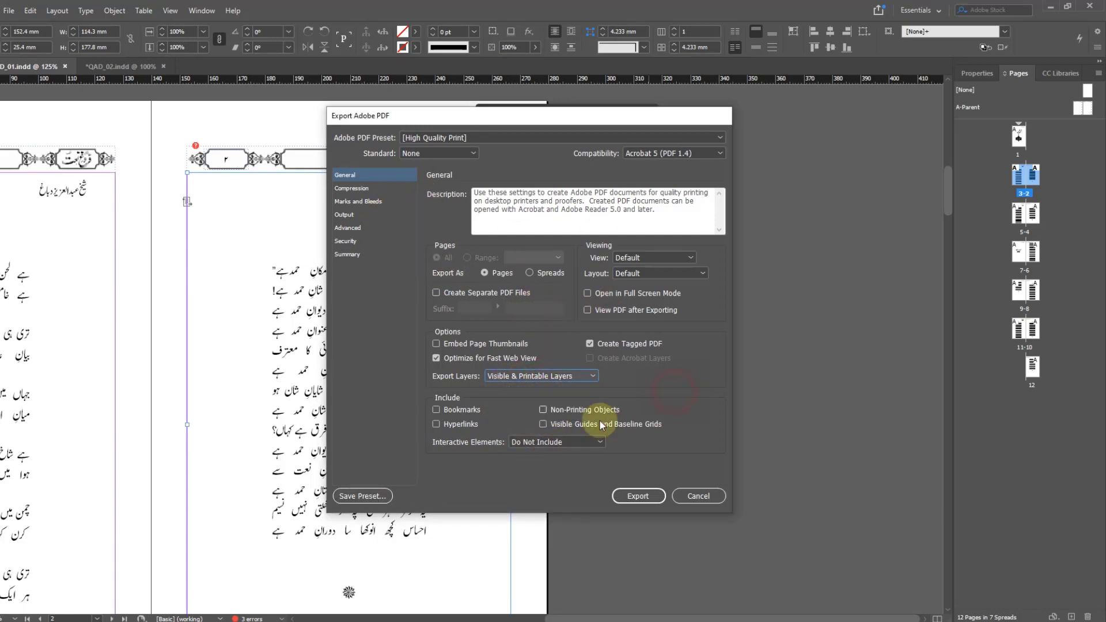
pyautogui.click(644, 496)
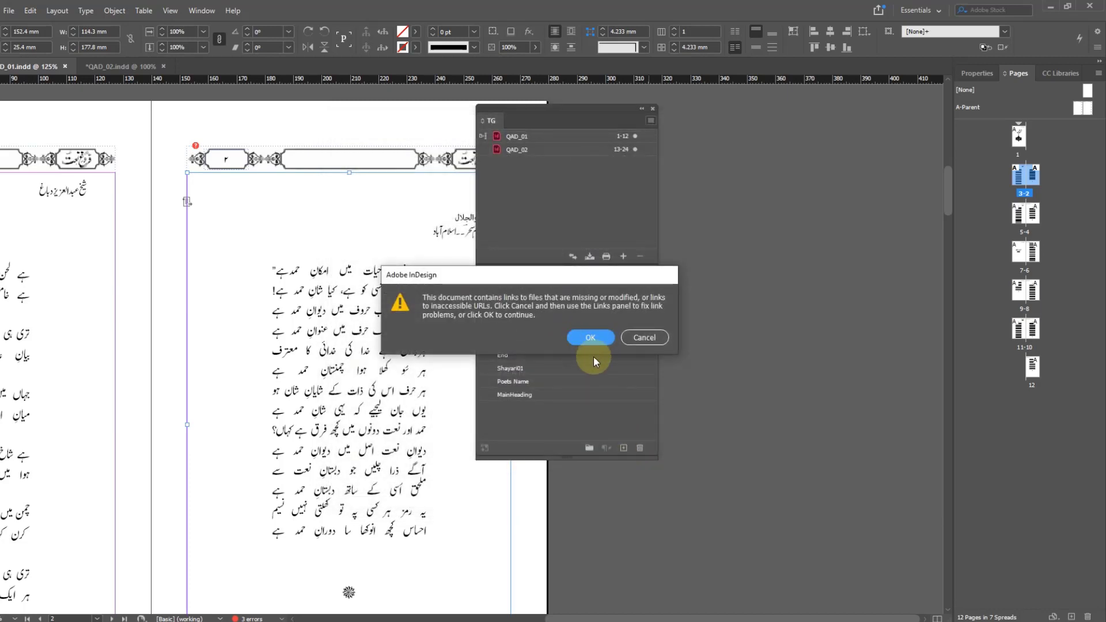
pyautogui.click(595, 339)
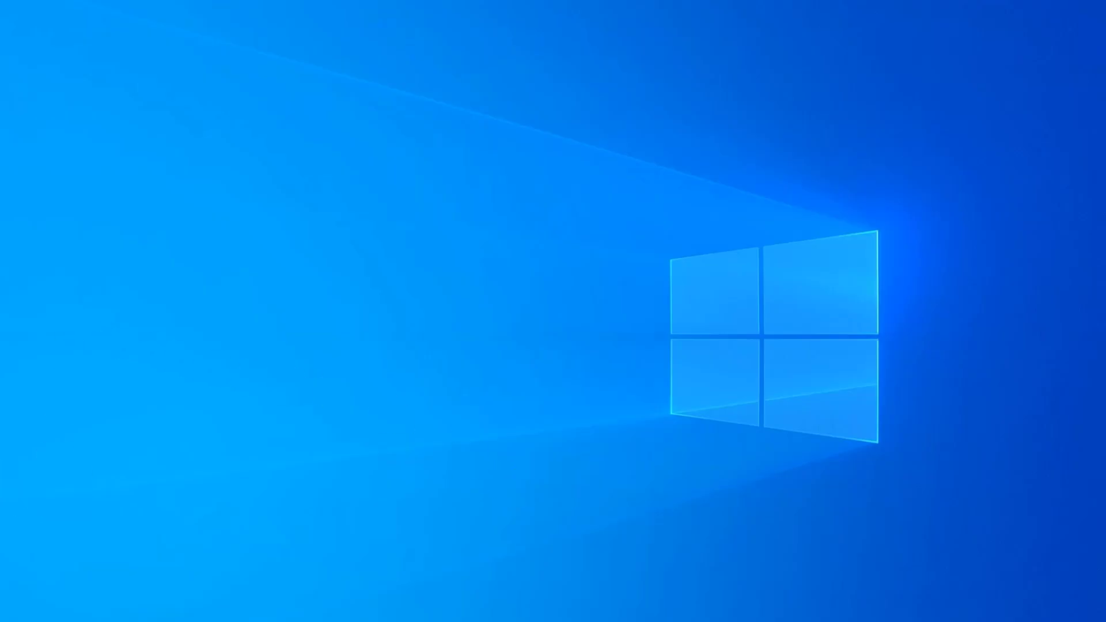
# Step: Open TG.pdf in Adobe Acrobat, review pages 1 to 6 at full-page view, close it, and return to InDesign
pyautogui.doubleClick(24, 449)
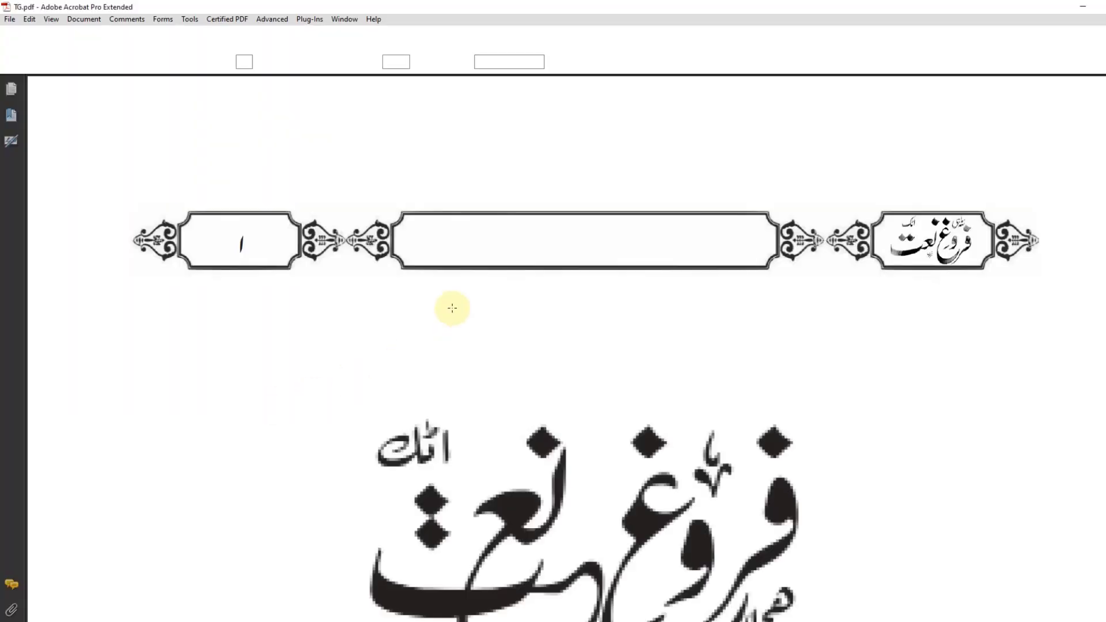
pyautogui.scroll(-5, 687, 346)
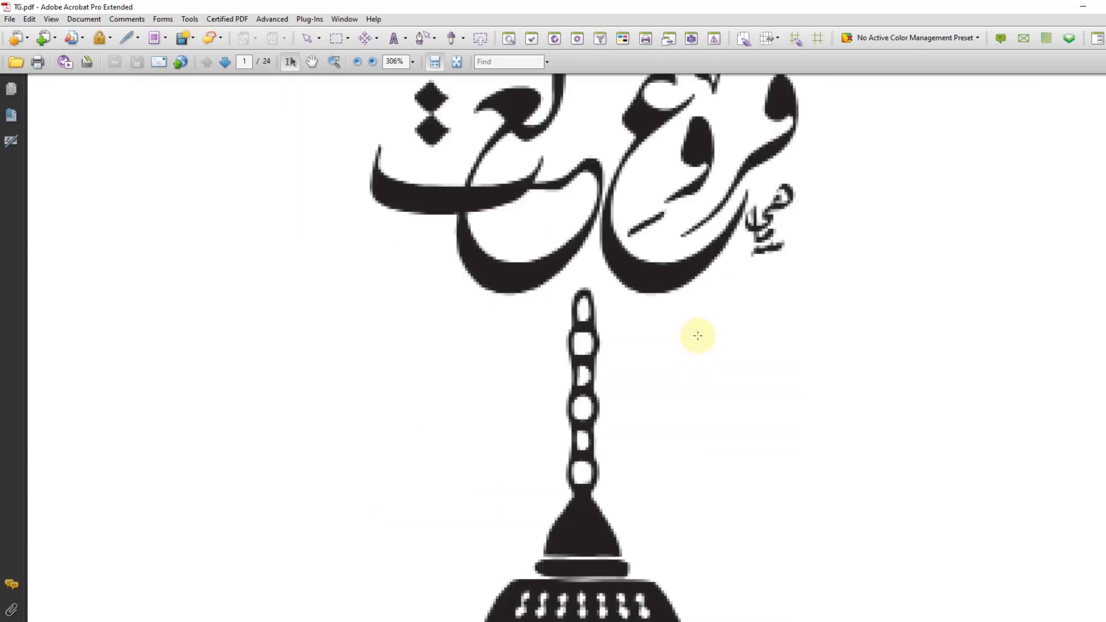
pyautogui.scroll(-8, 741, 328)
pyautogui.click(457, 62)
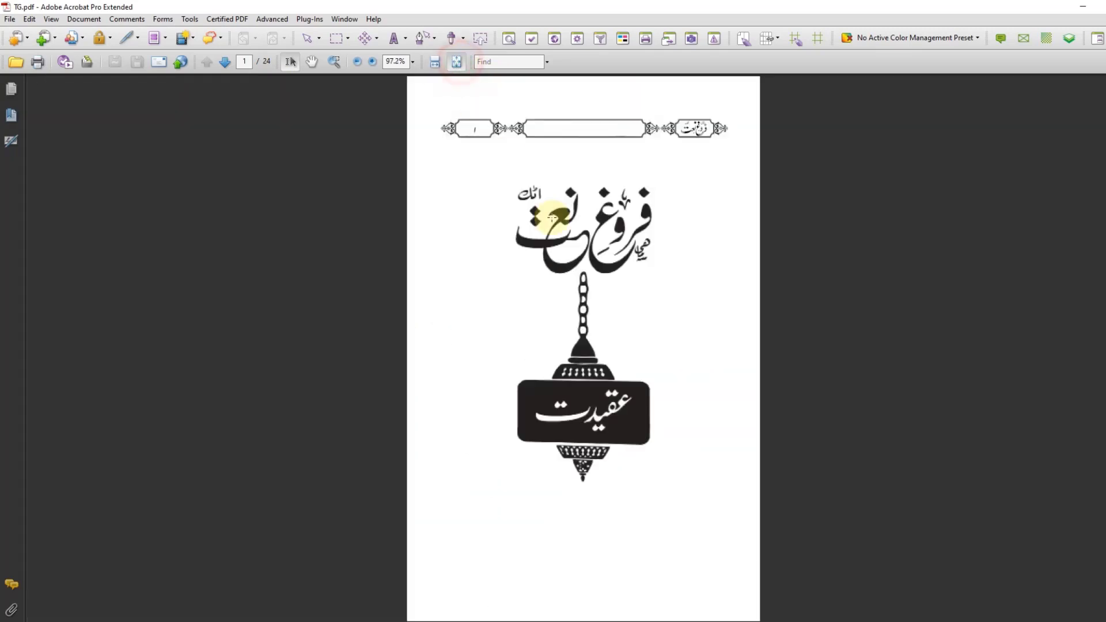
pyautogui.scroll(-2, 657, 276)
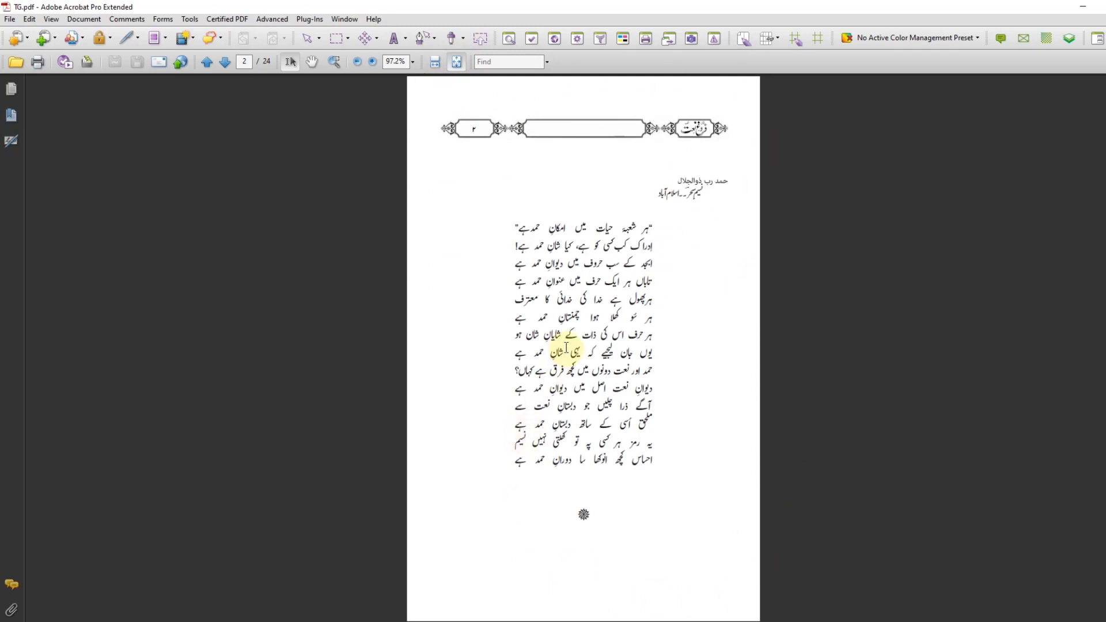
pyautogui.scroll(-2, 567, 348)
pyautogui.scroll(-2, 563, 351)
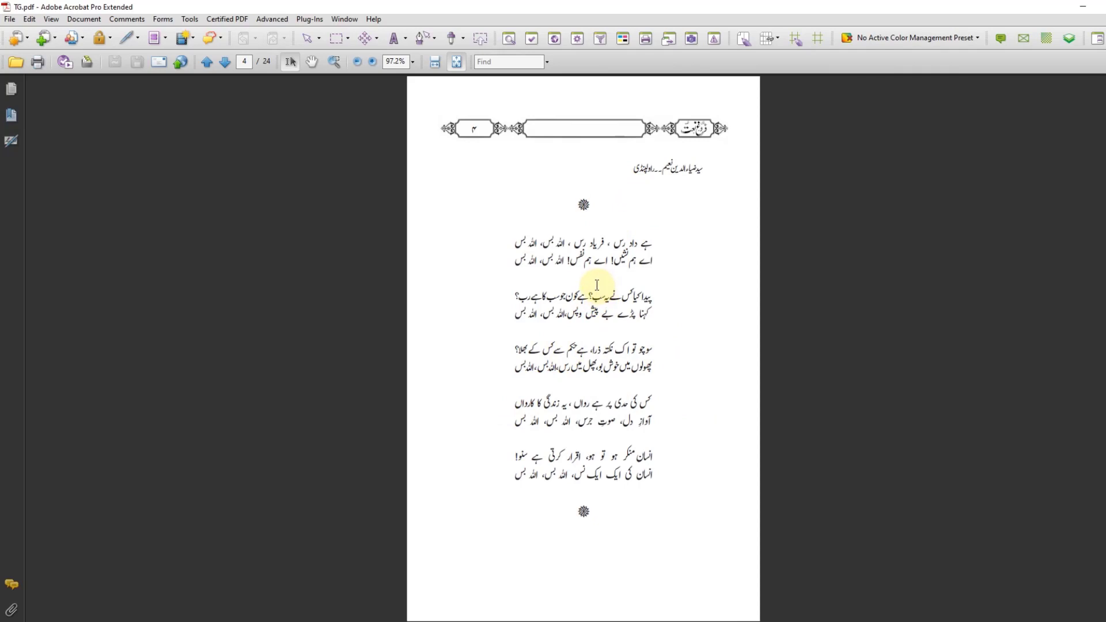
pyautogui.scroll(-2, 597, 288)
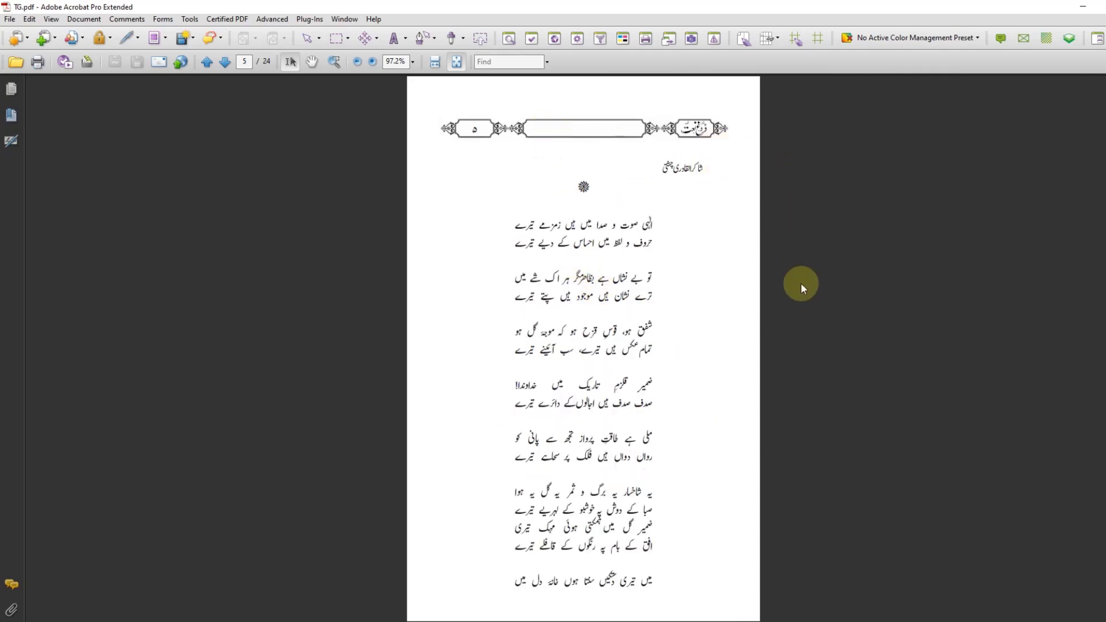
pyautogui.scroll(-2, 801, 284)
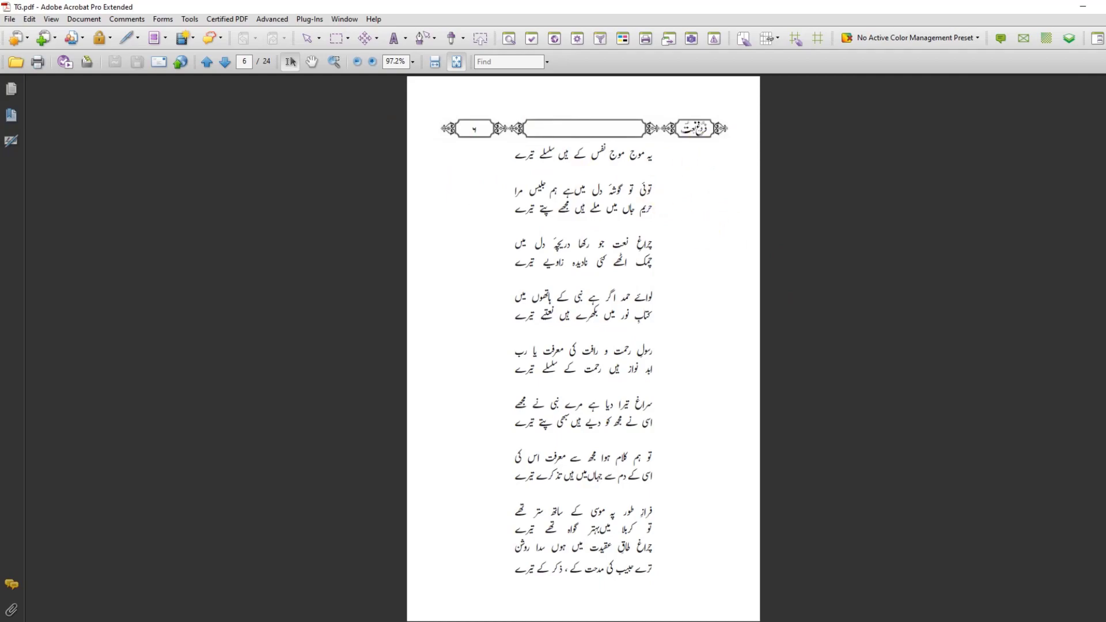
pyautogui.click(1095, 7)
pyautogui.click(617, 621)
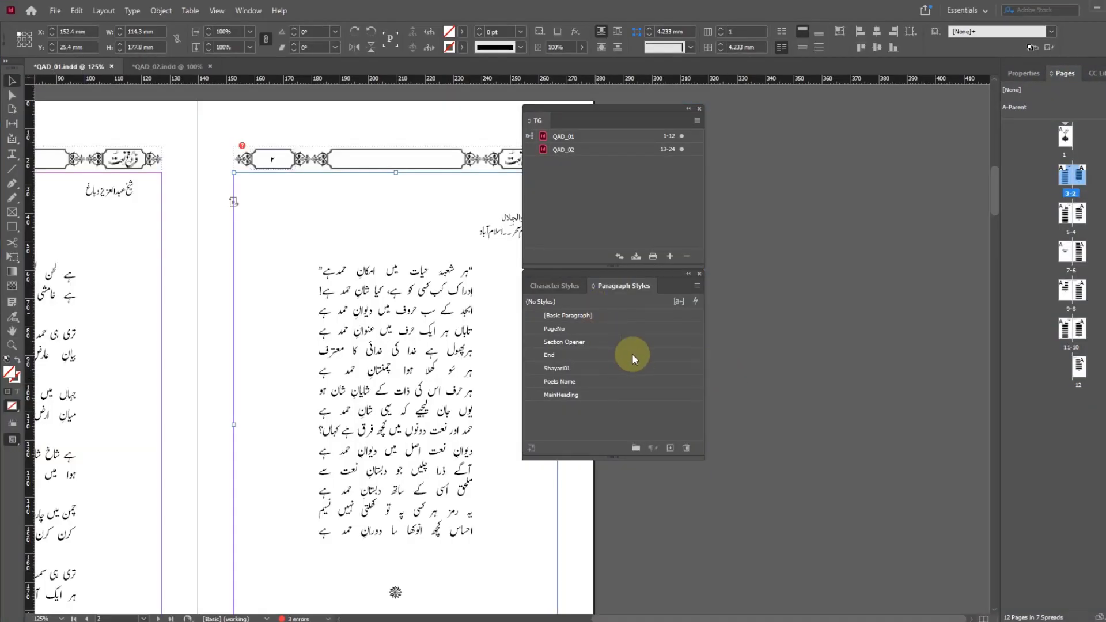
# Step: Examine the package-for-print summary of the whole TG book and leave it without packaging
pyautogui.click(696, 122)
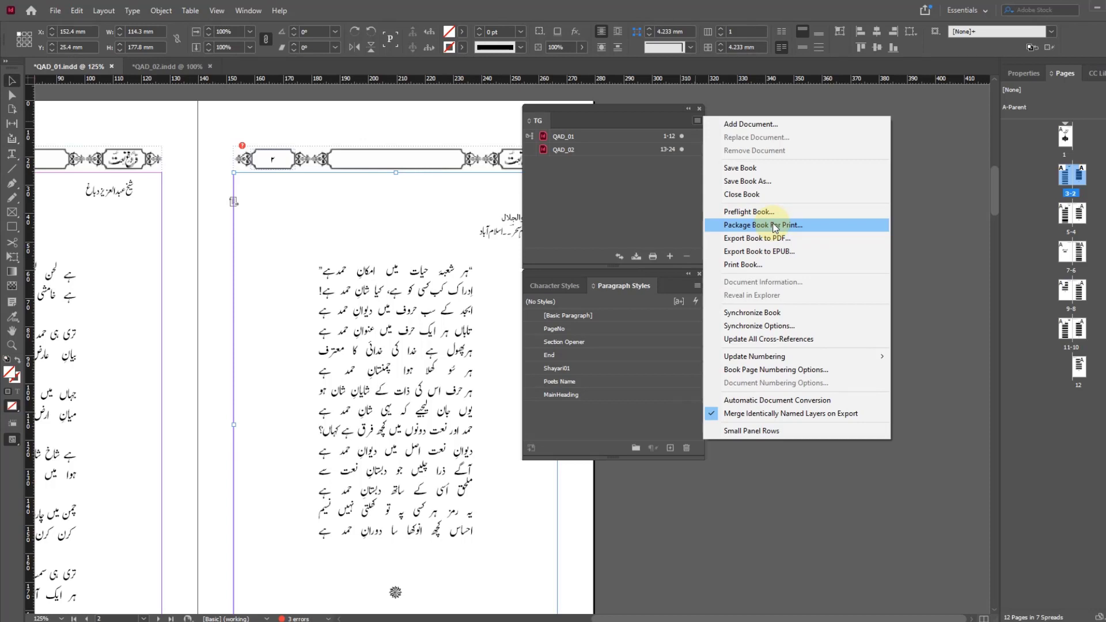
pyautogui.click(773, 226)
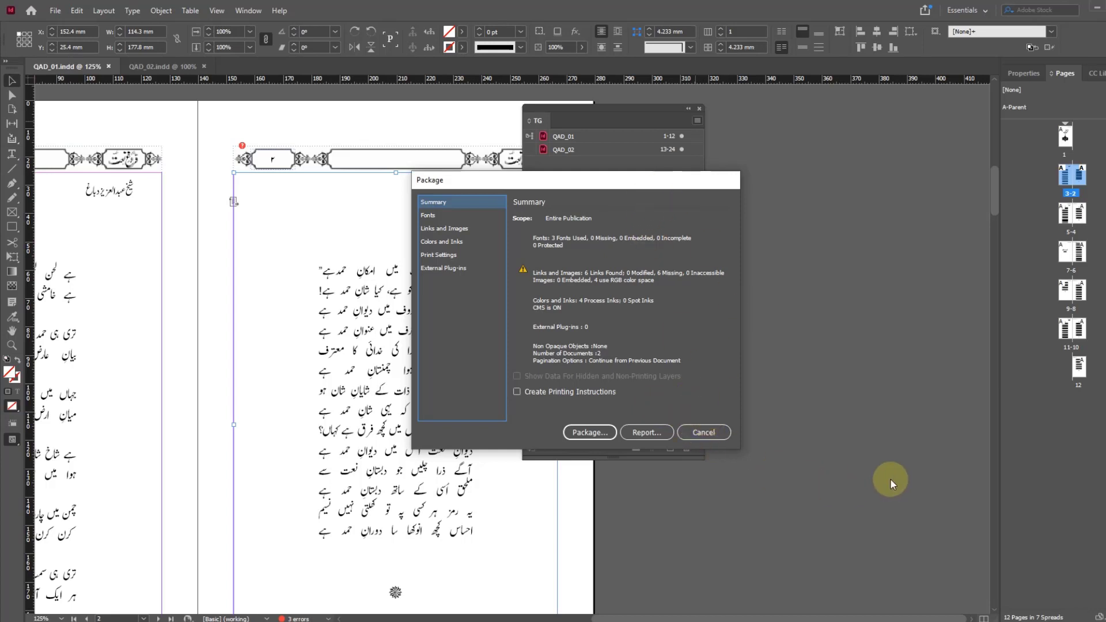
pyautogui.click(712, 432)
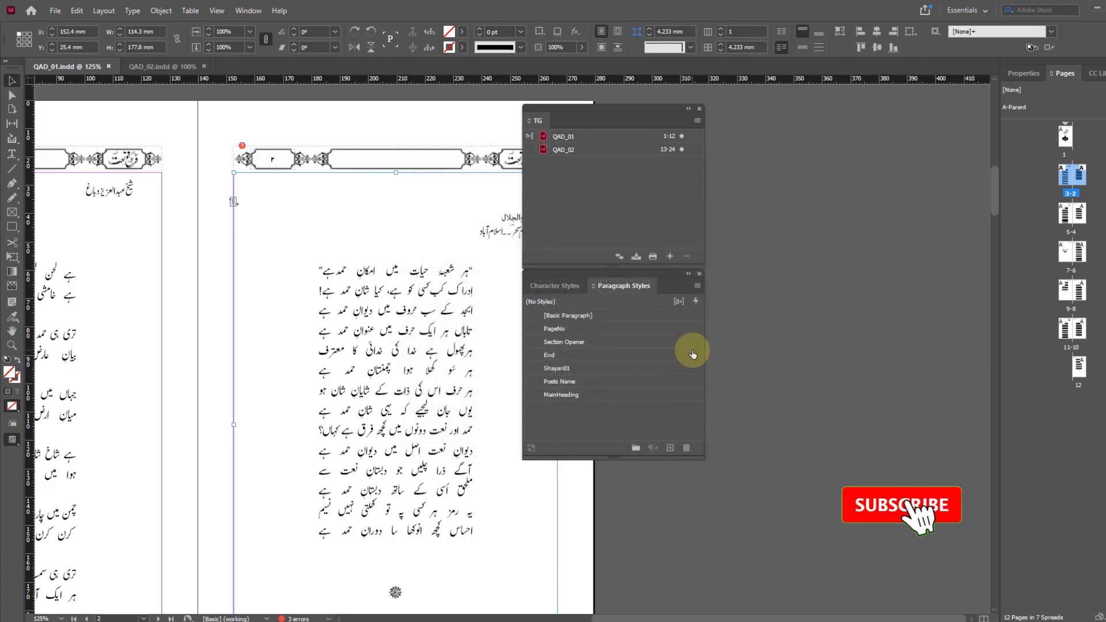